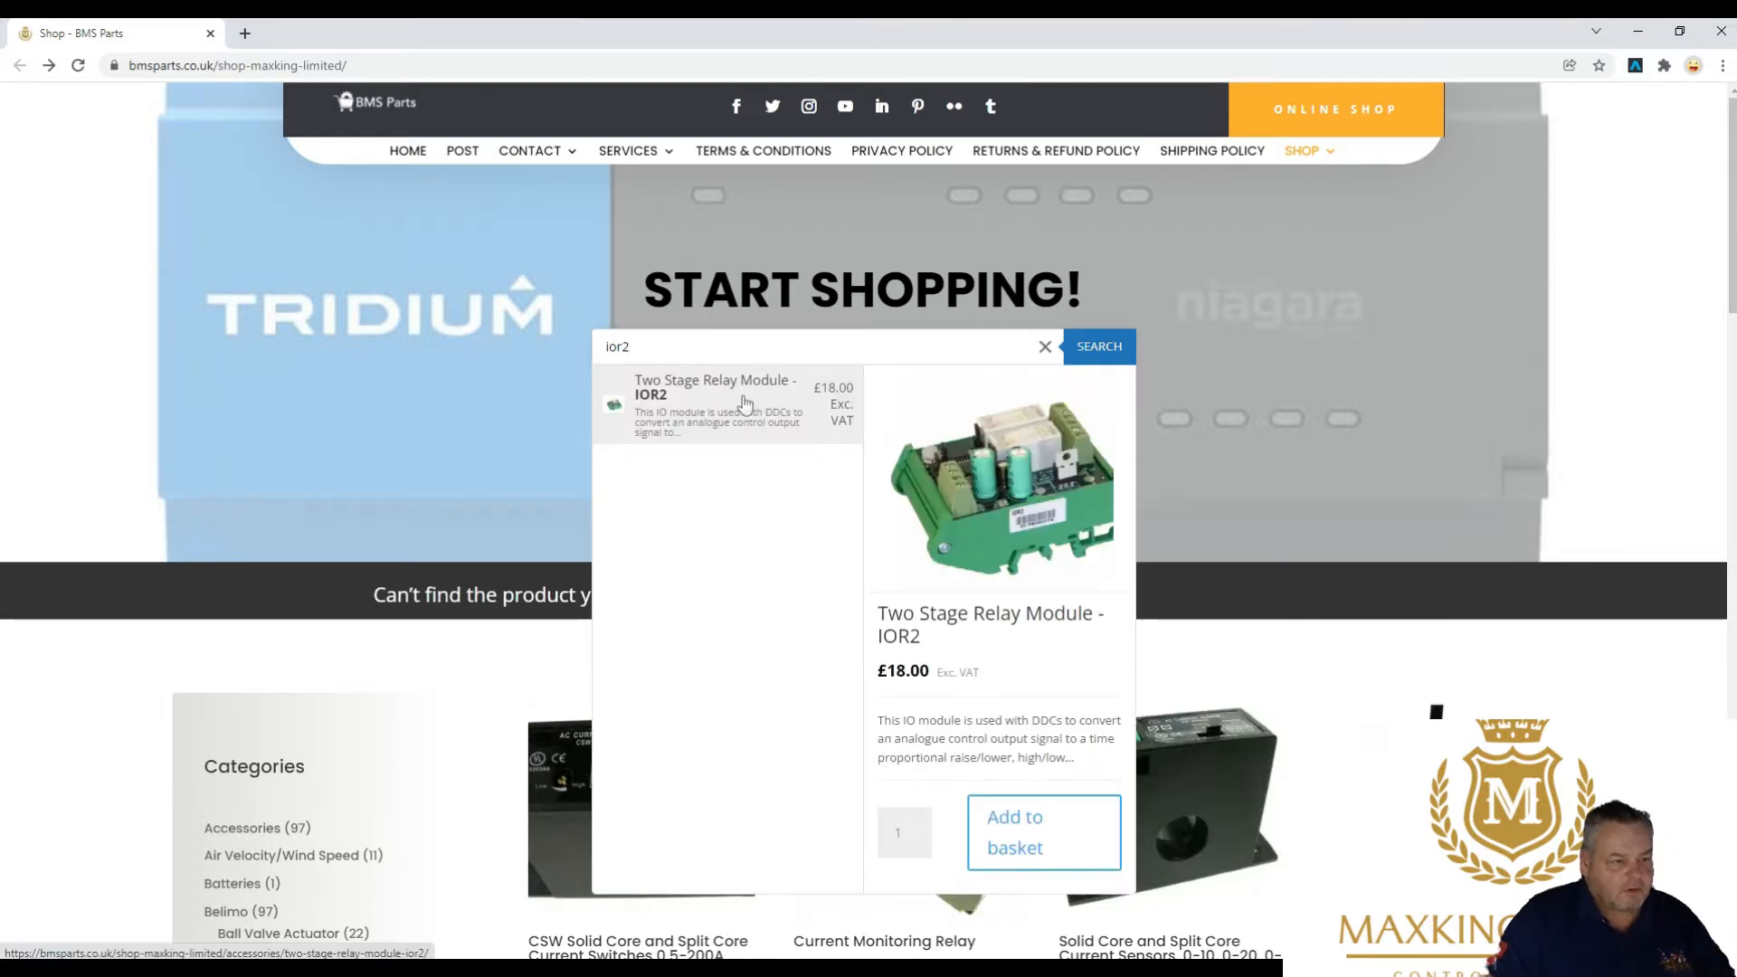
Open the Two Stage Relay Module - IOR2 product page and show its datasheet image.
click(743, 403)
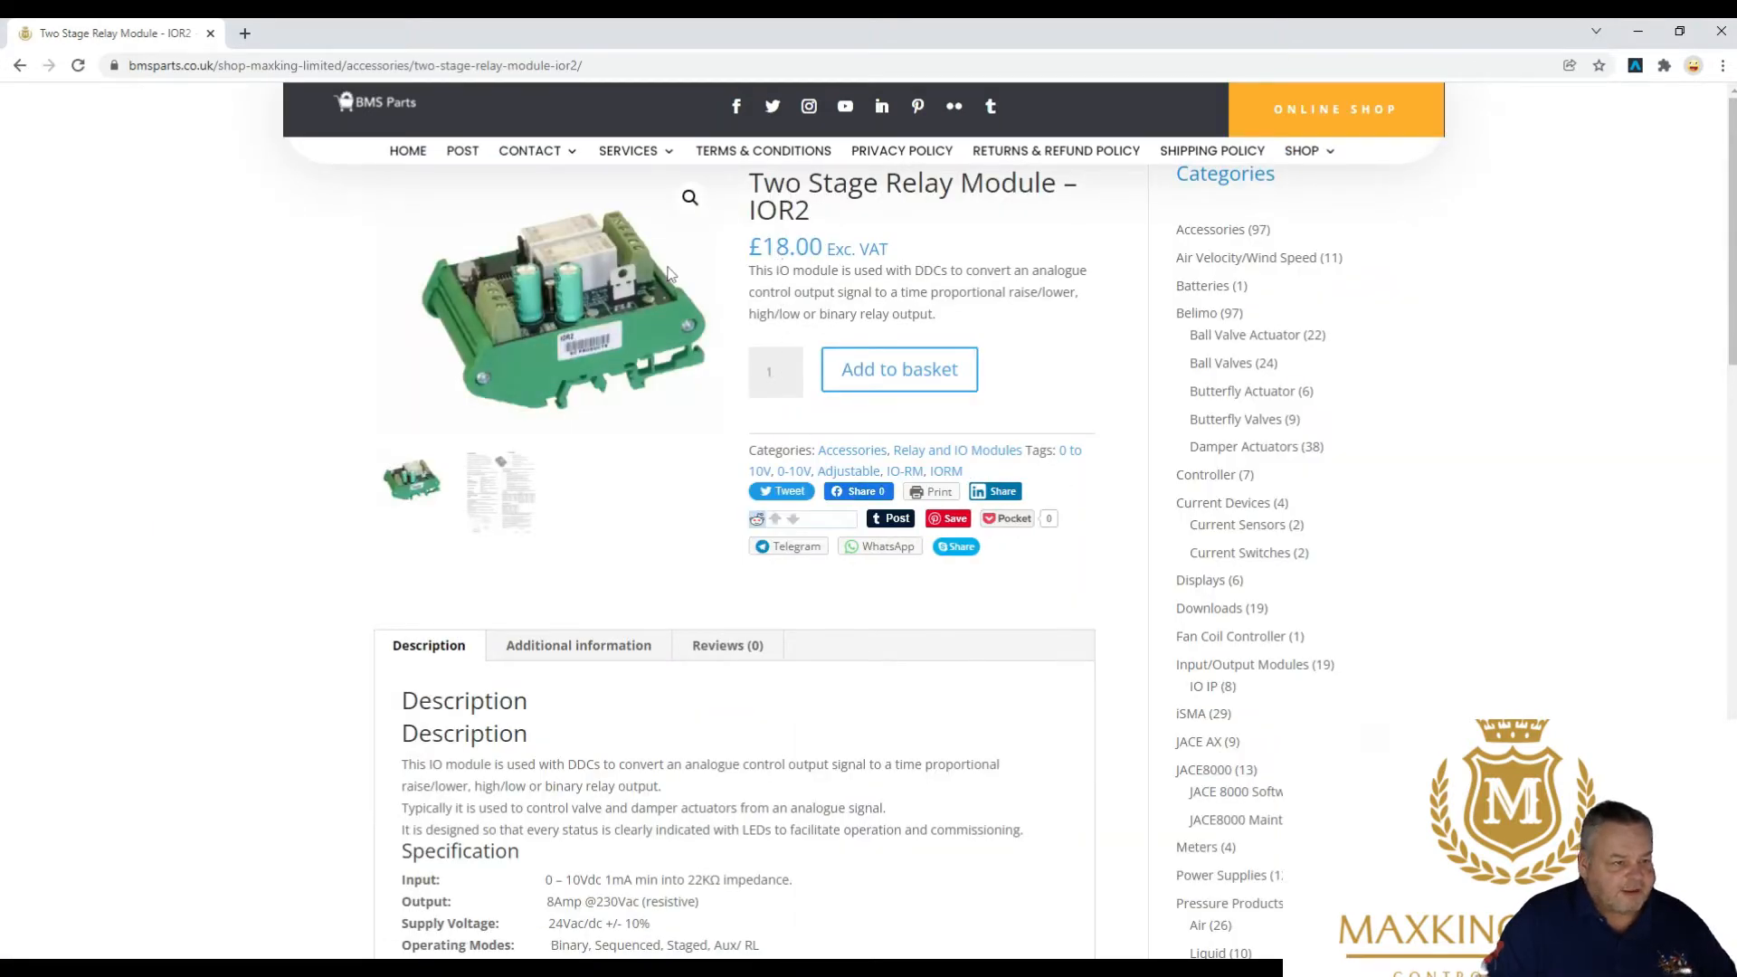
click(509, 503)
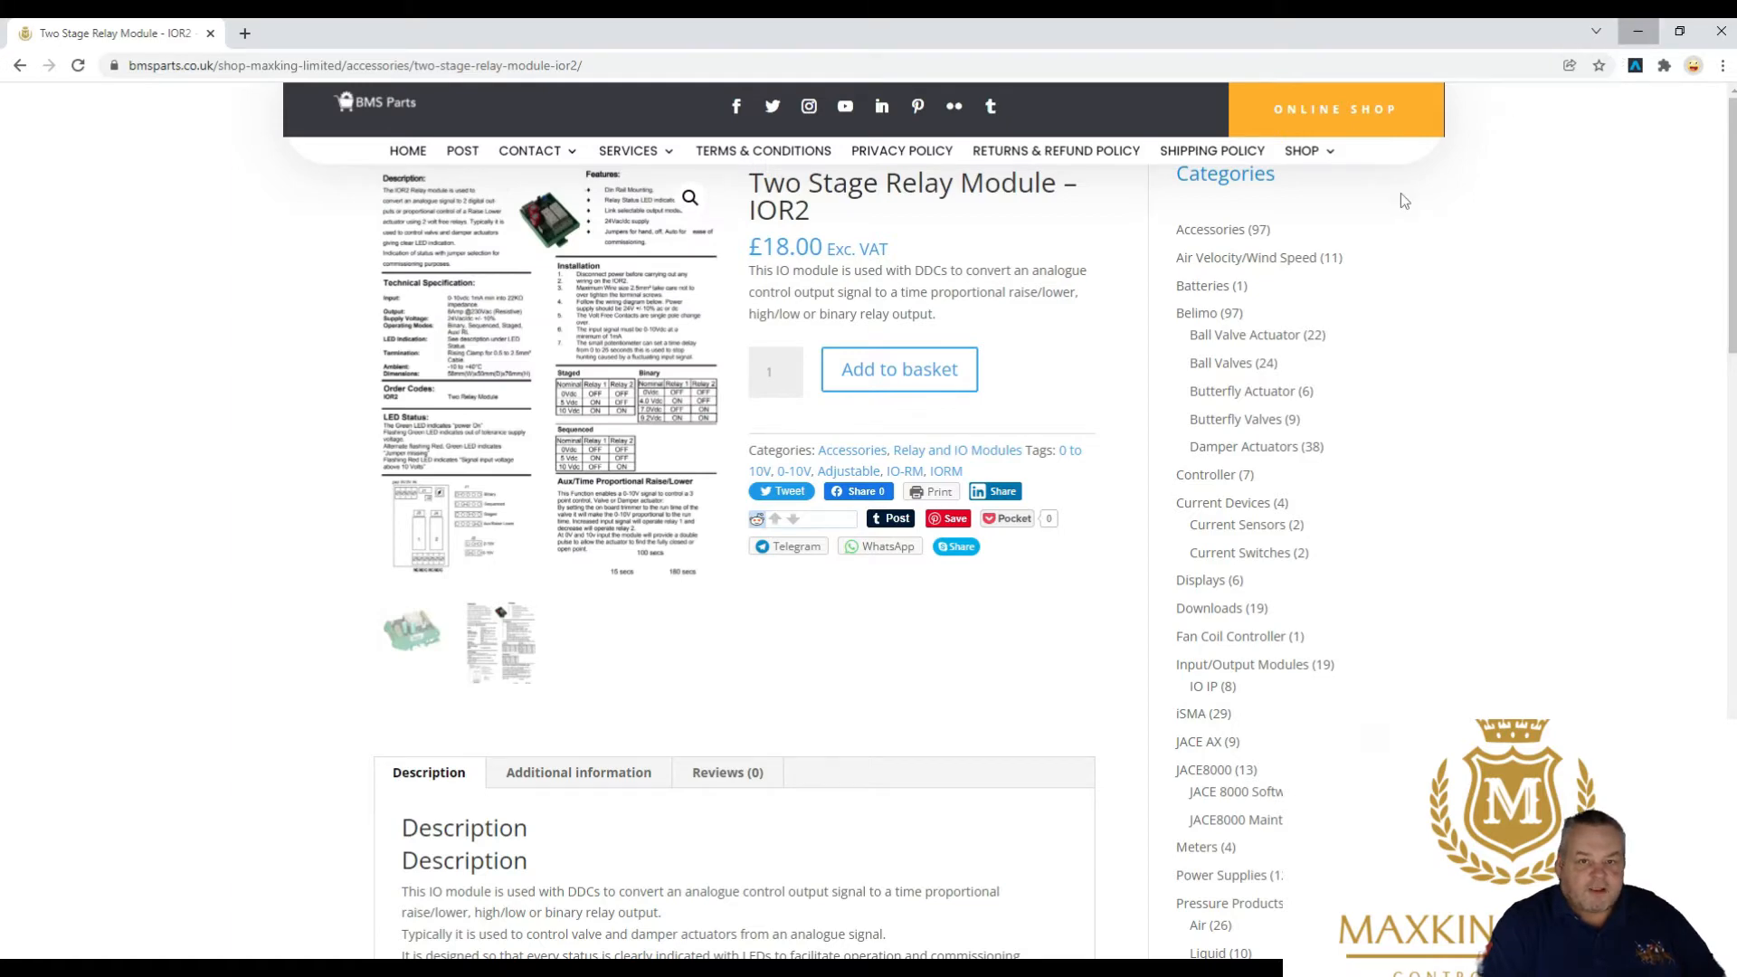
Switch to Tridium EMEA Workbench and open the wire sheet of the IOR2 folder inside the Logic folder.
click(1637, 31)
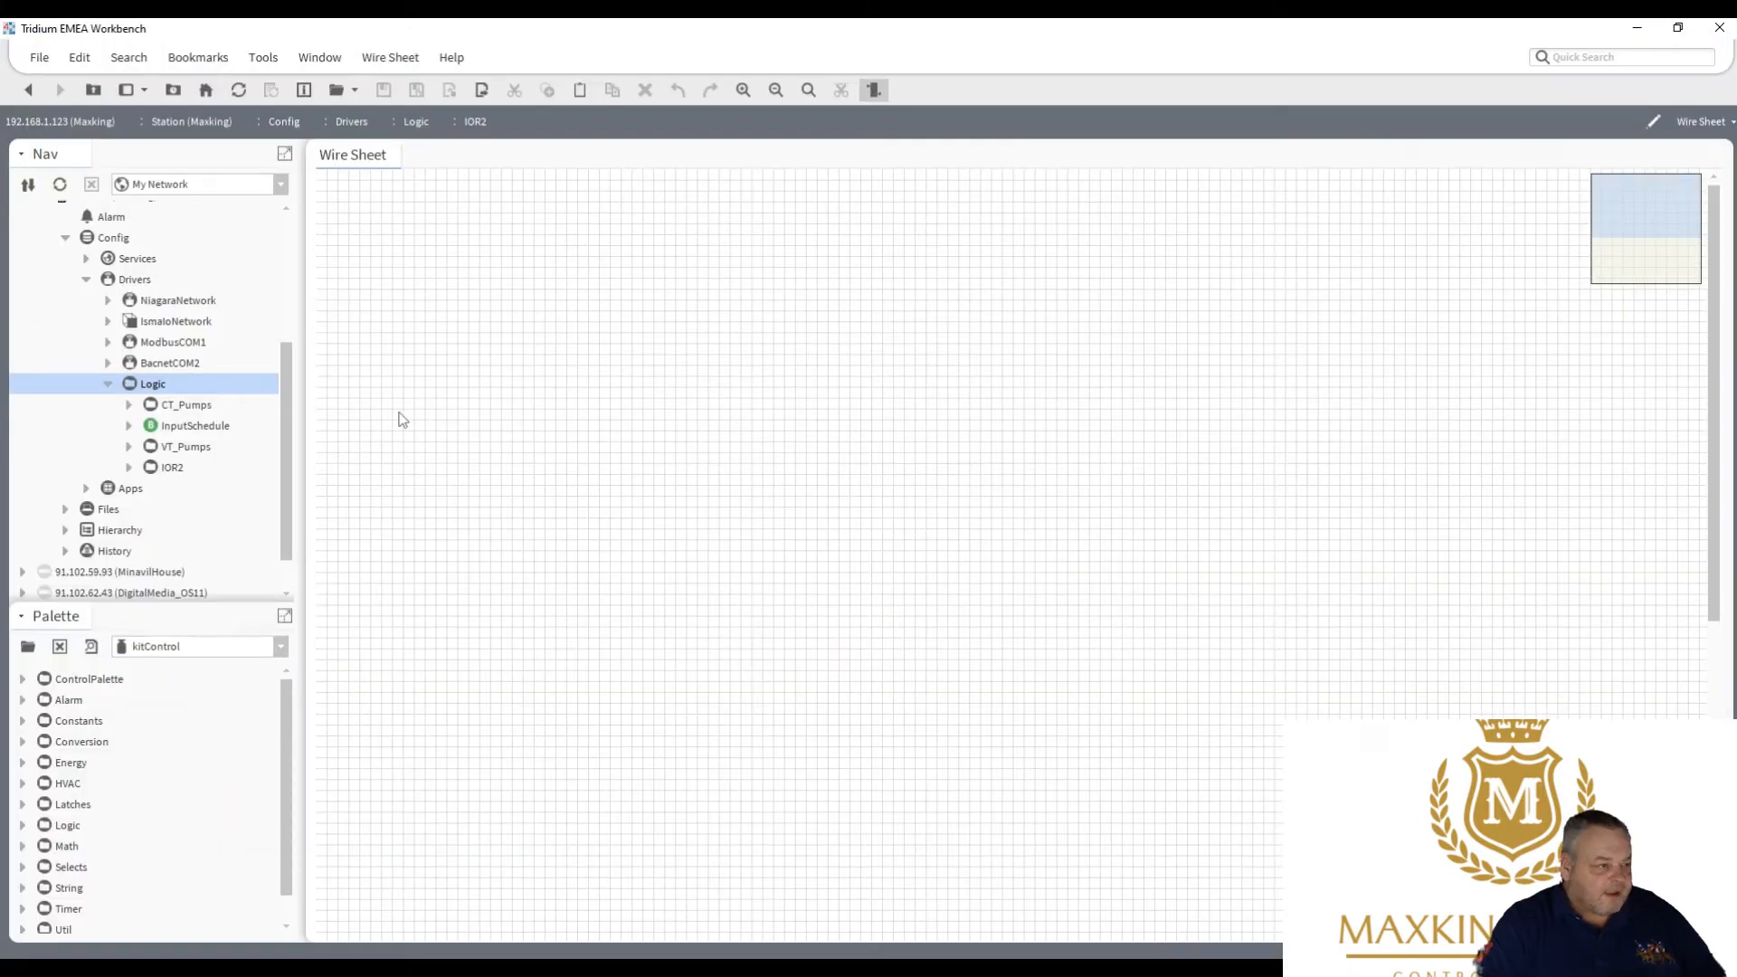
right_click(165, 388)
mouse_move(279, 317)
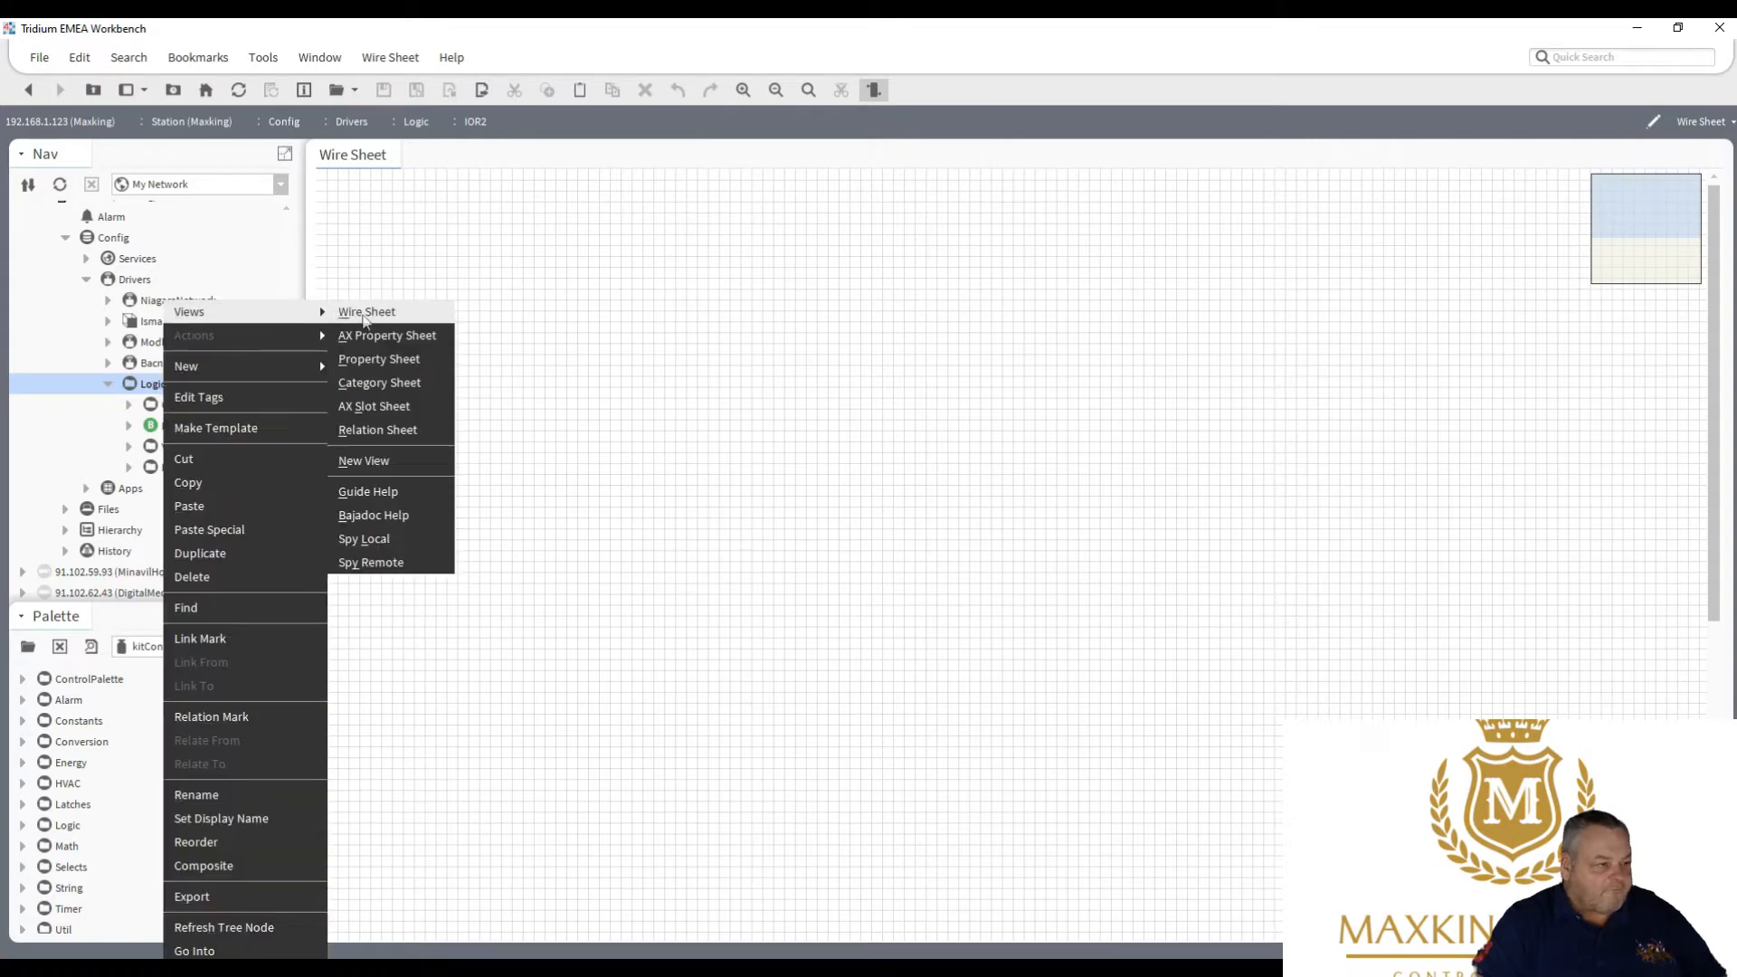
click(380, 312)
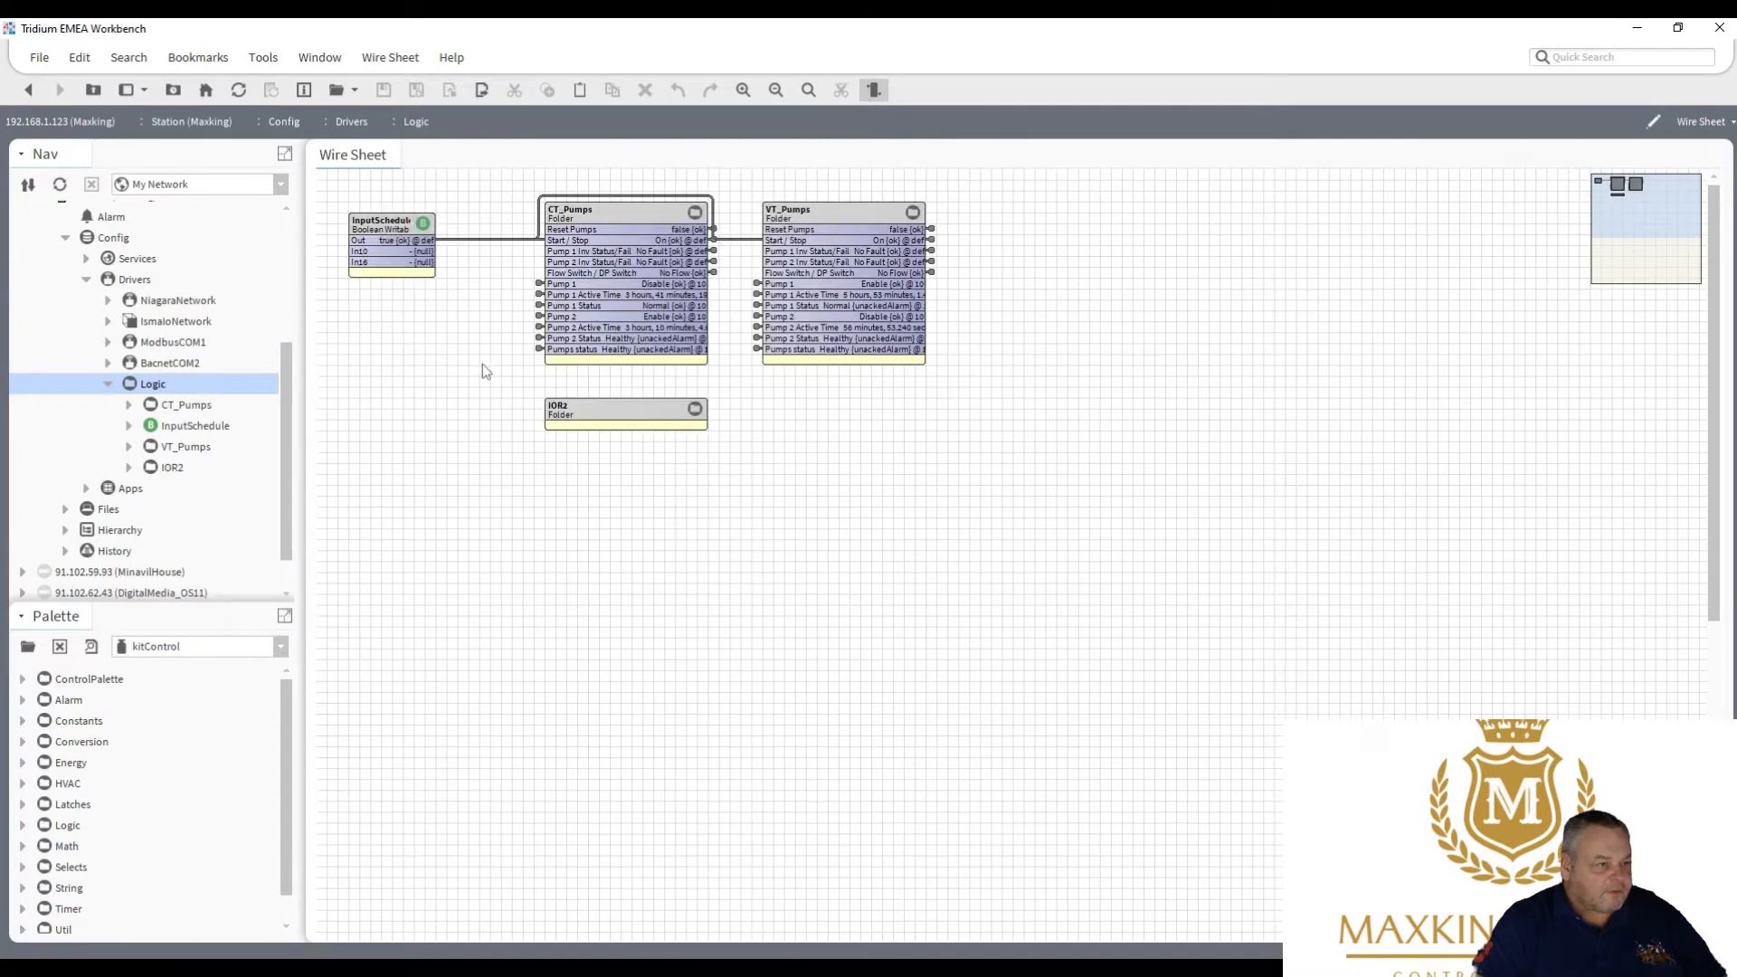
double_click(625, 421)
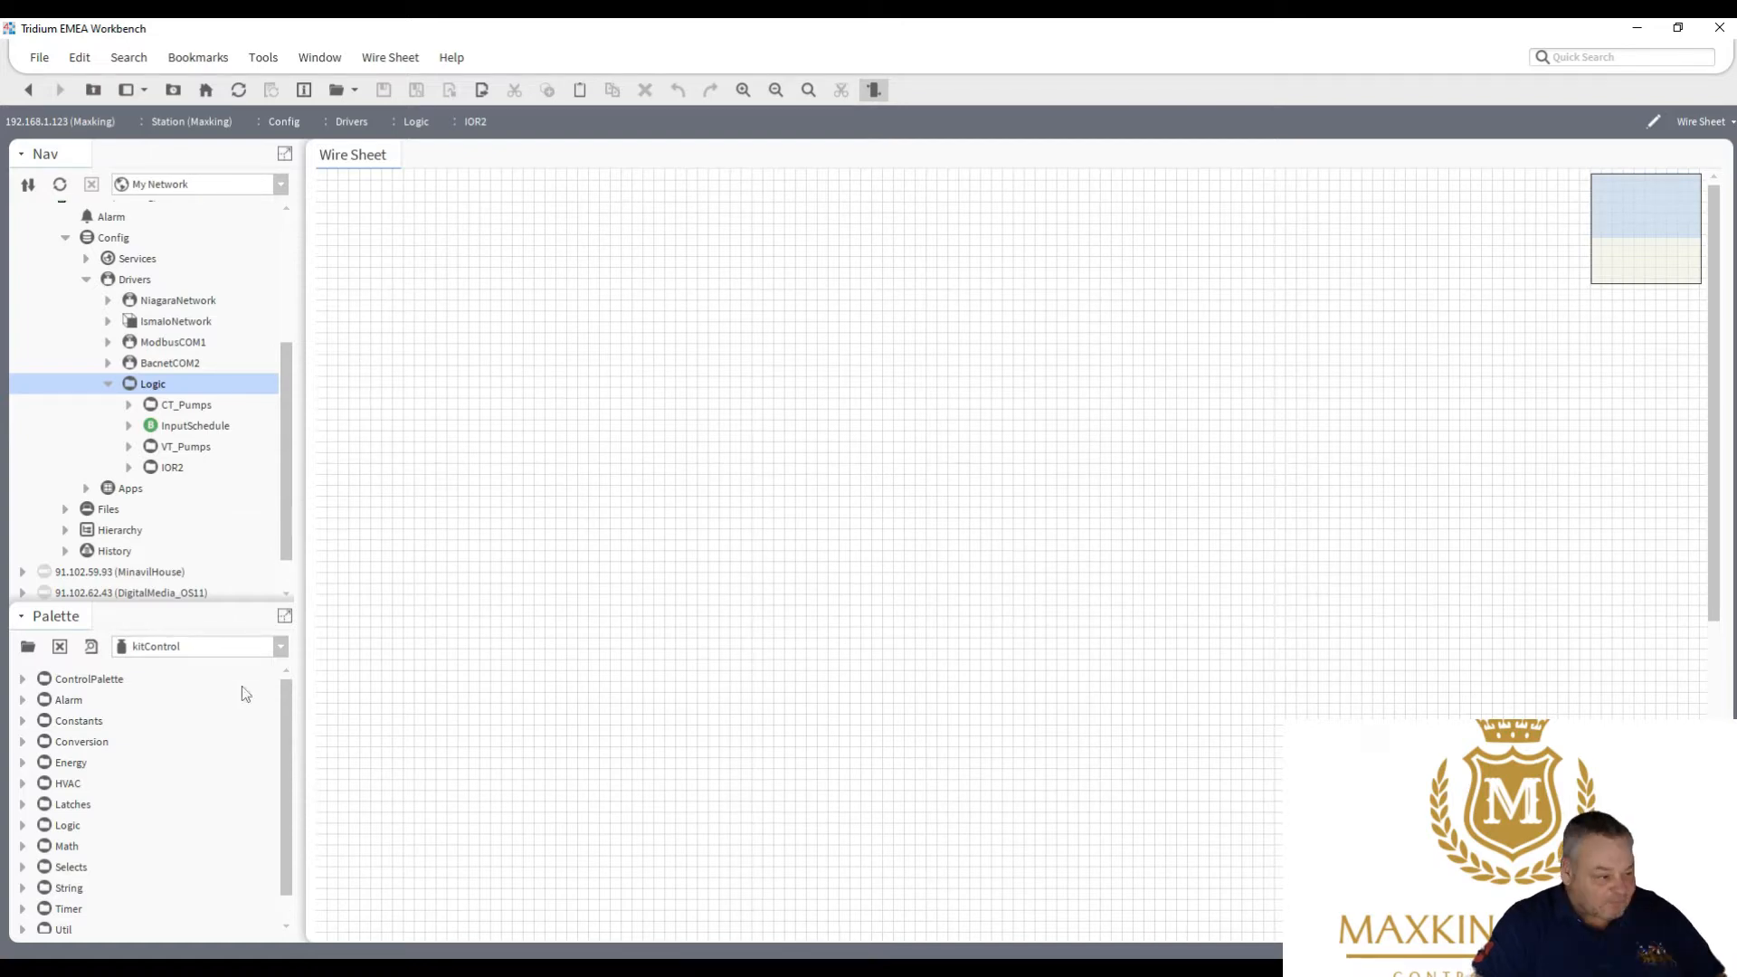
Add an And block from the kitControl Logic components to the wire sheet and name it IOR2_Seq.
click(23, 826)
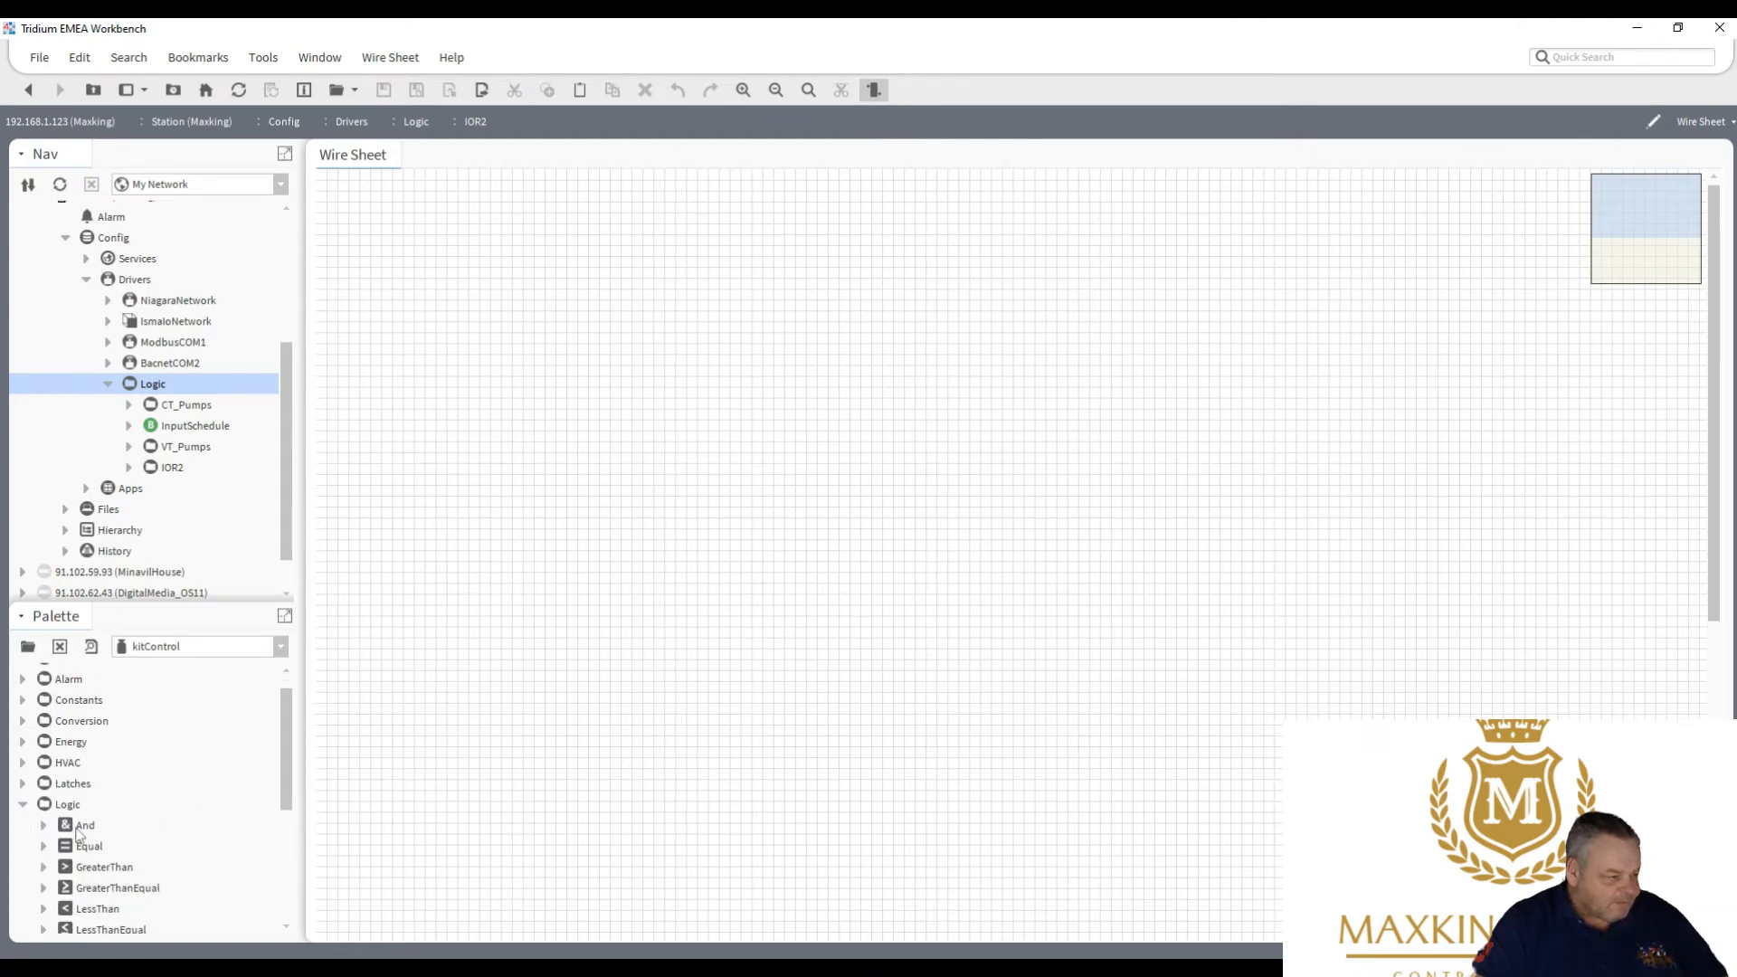
drag(77, 833, 451, 253)
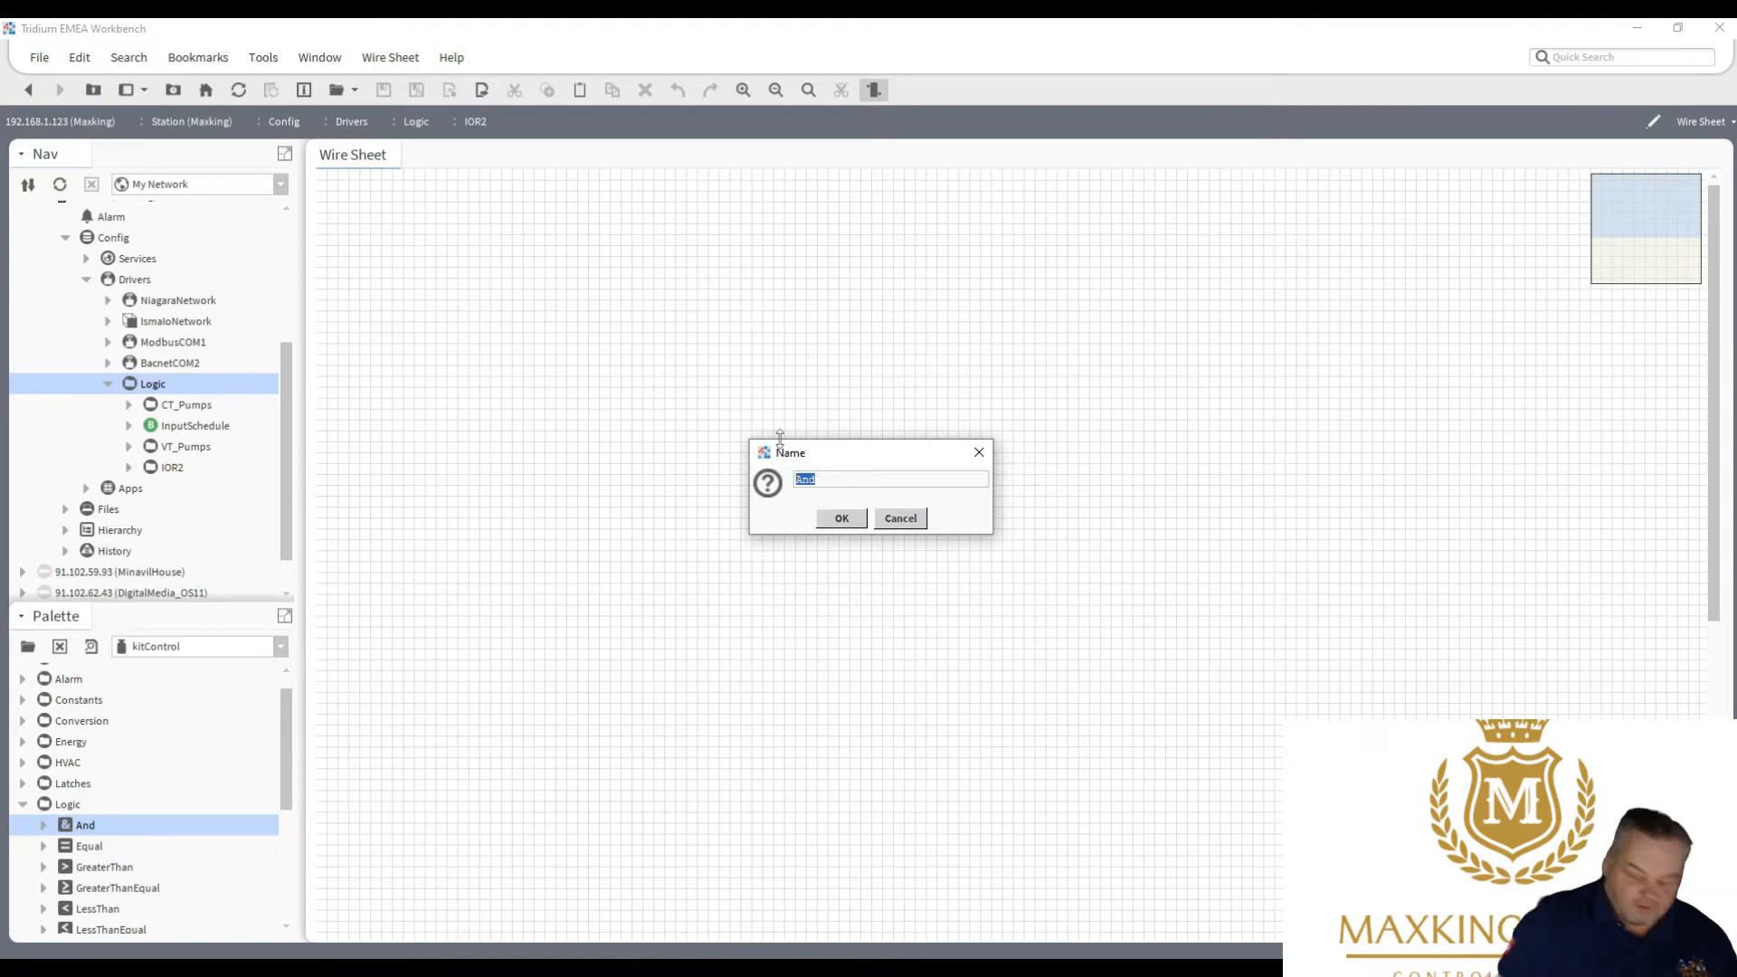
text(IOR)
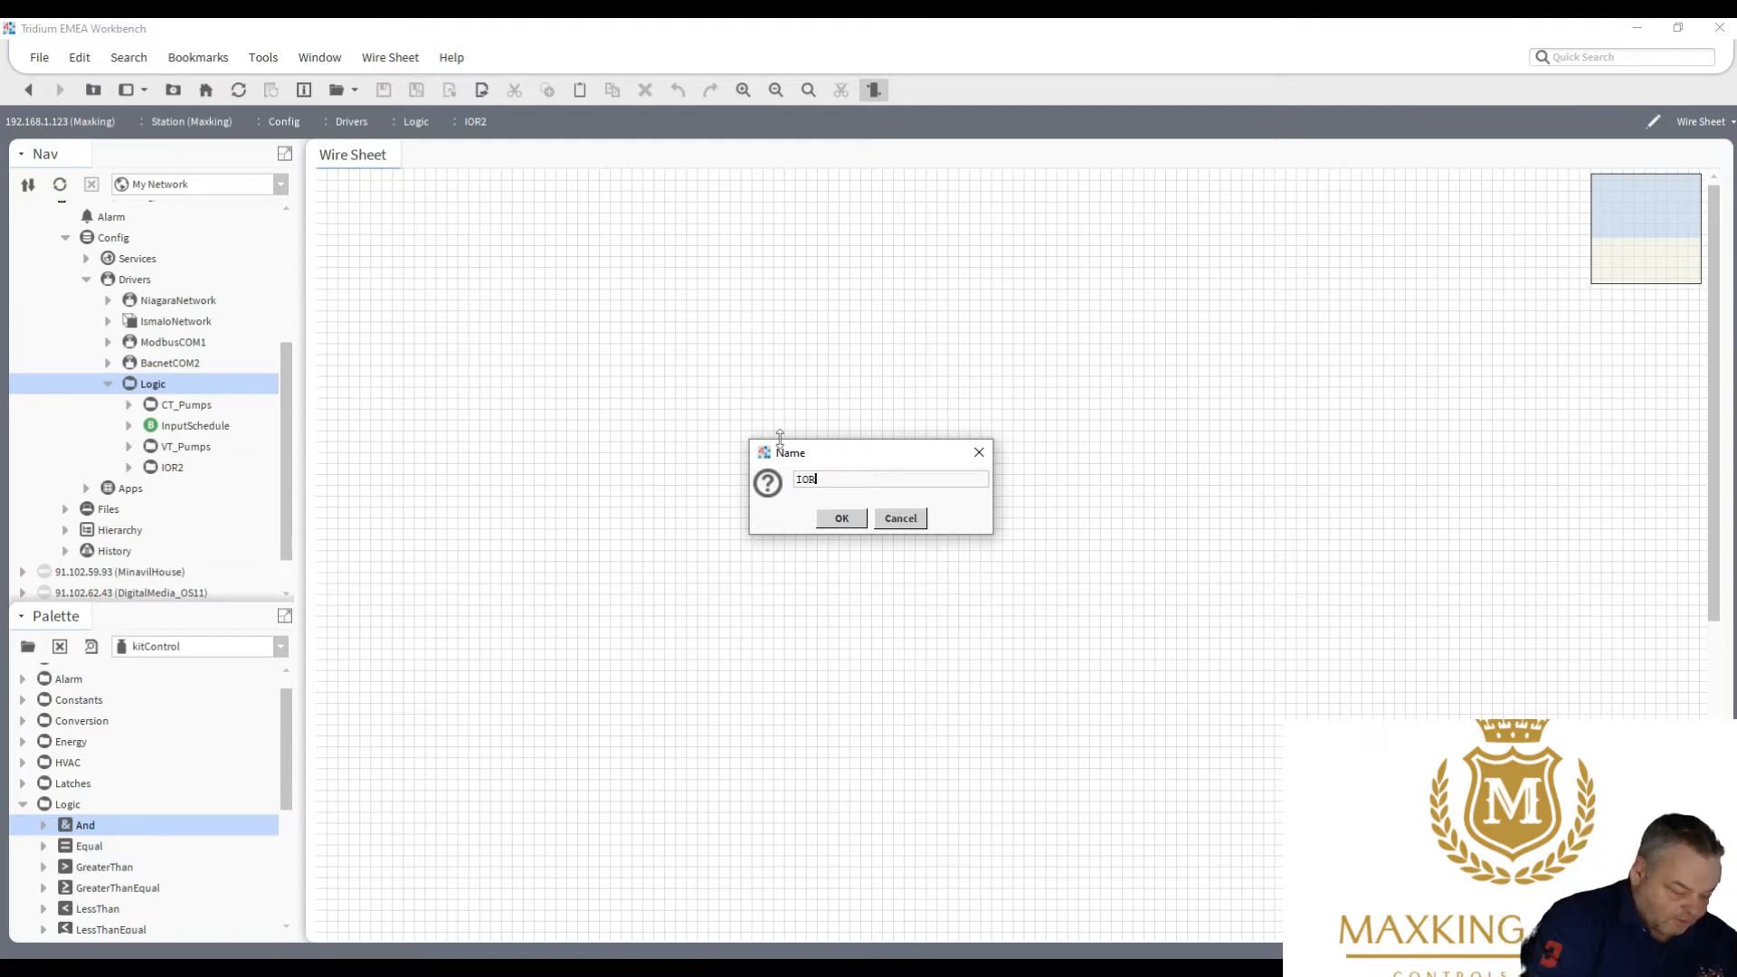
text(2_)
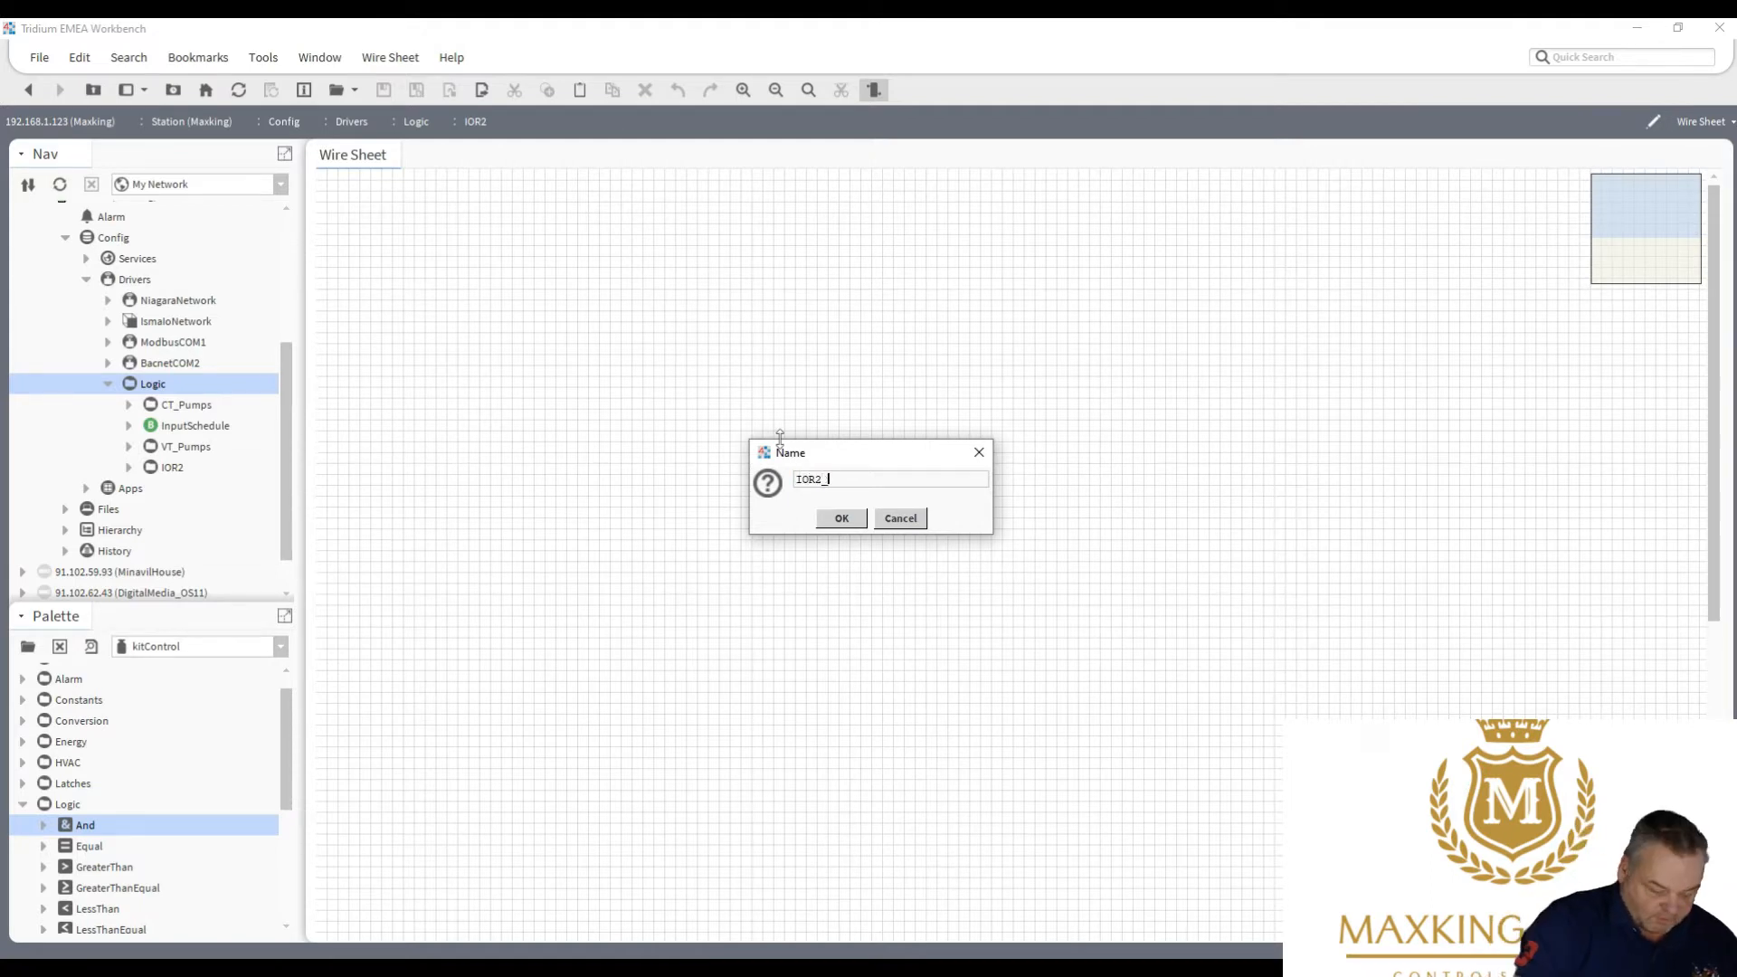
text(Seq)
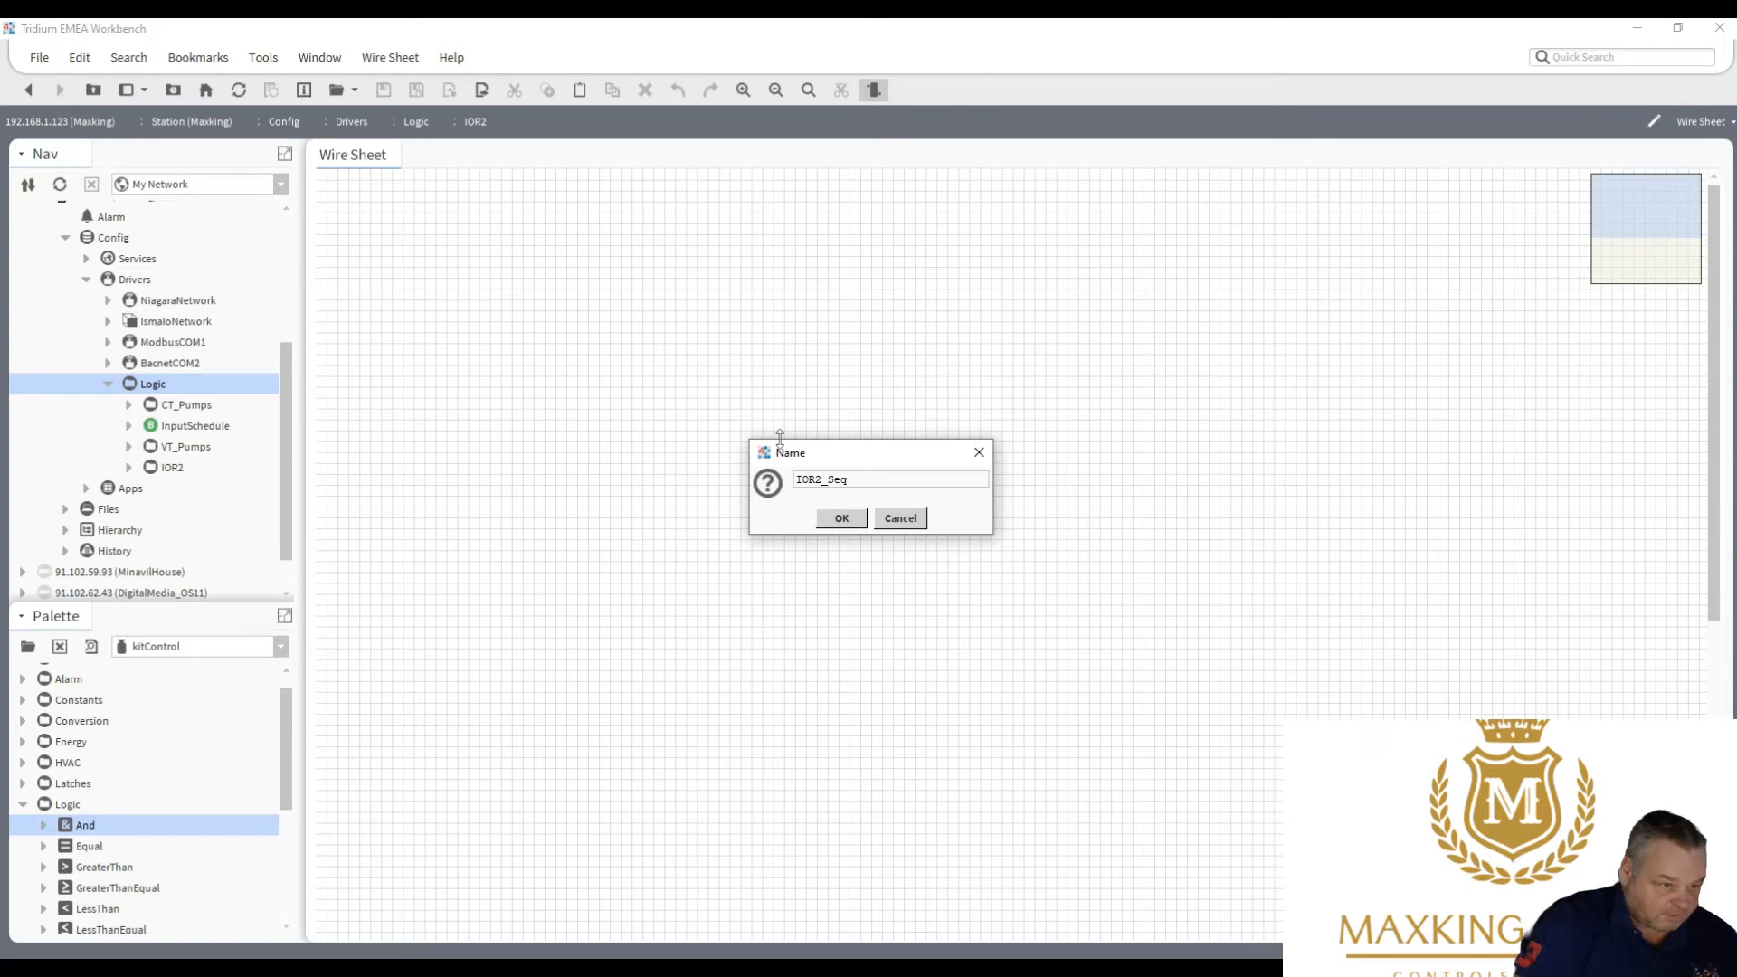
click(842, 523)
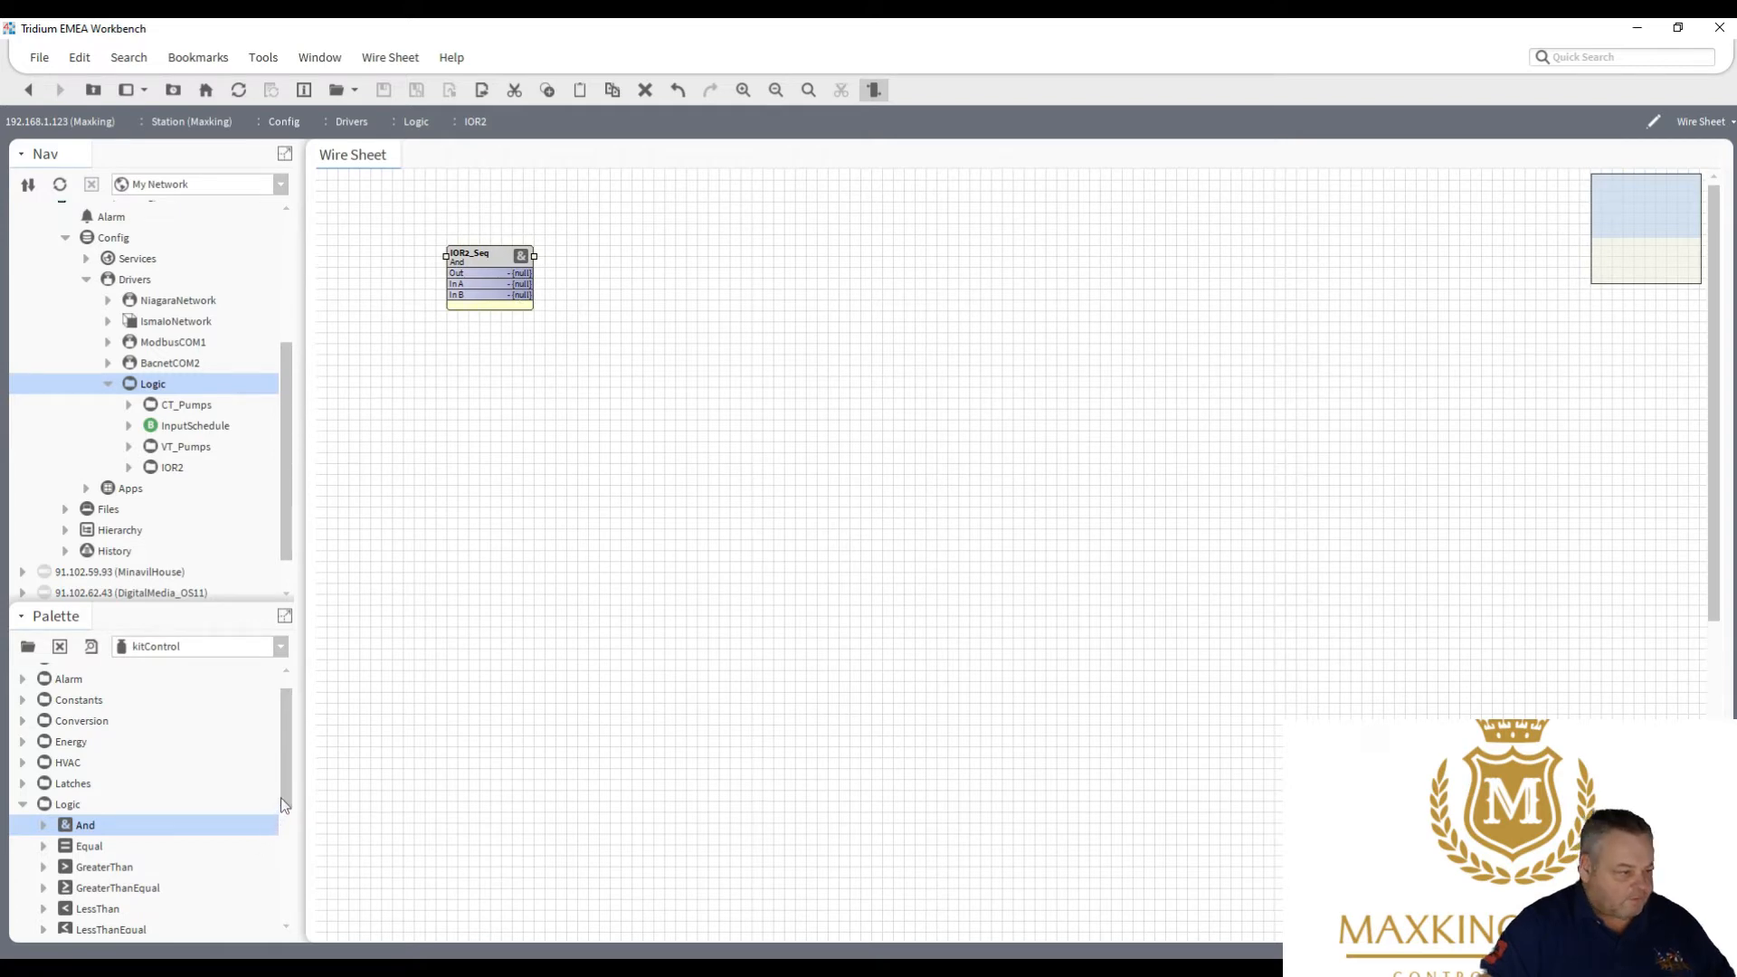
Add an Or block from the kitControl Logic components beside IOR2_Seq and name it PumpReq.
drag(286, 799, 293, 848)
scroll(155, 856, down, 1)
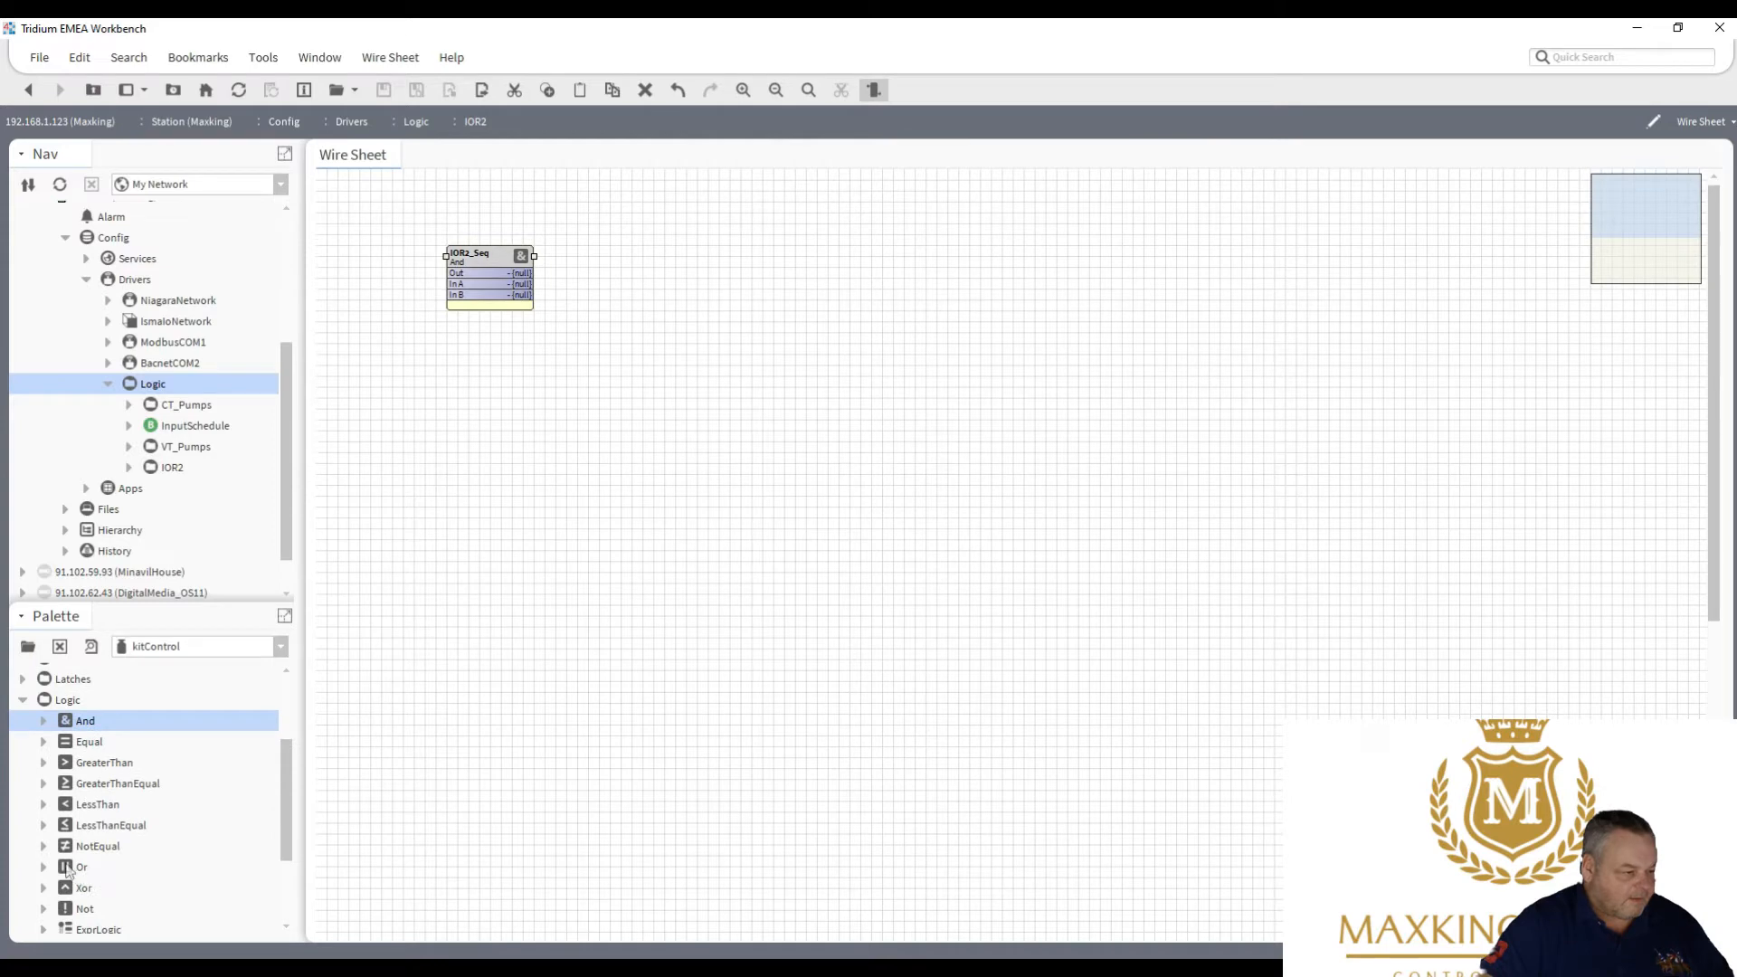
drag(99, 867, 577, 310)
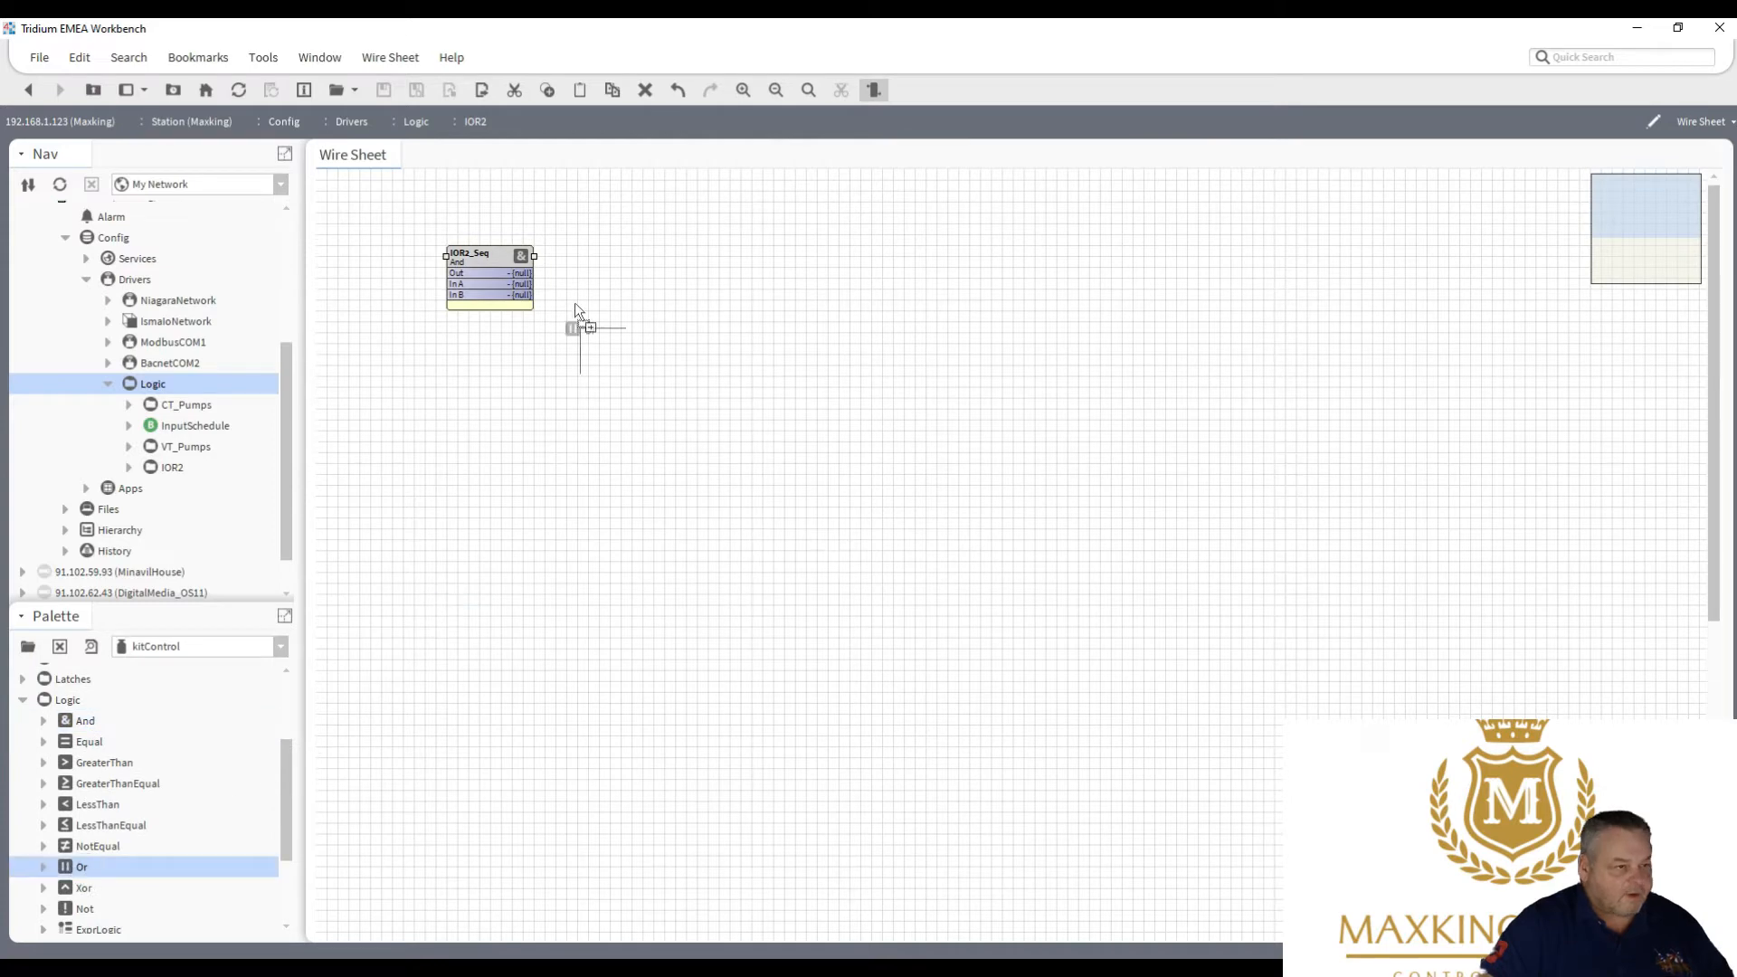
drag(581, 241, 609, 263)
text(EumpRe)
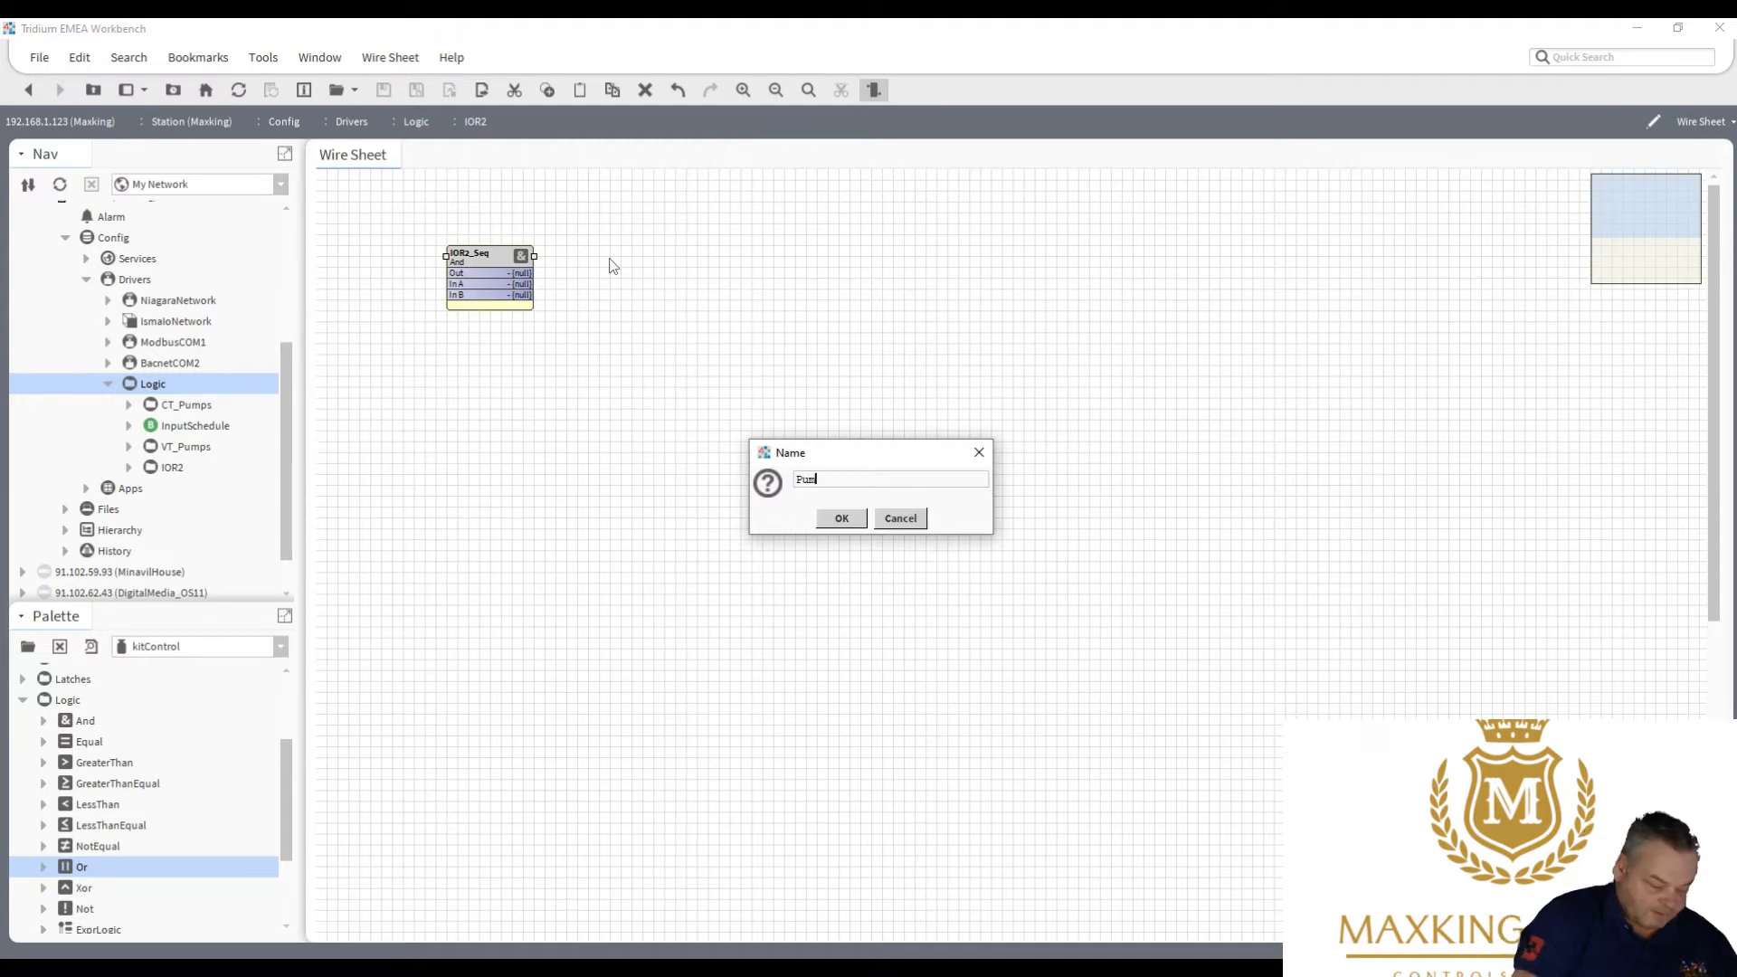
text(q)
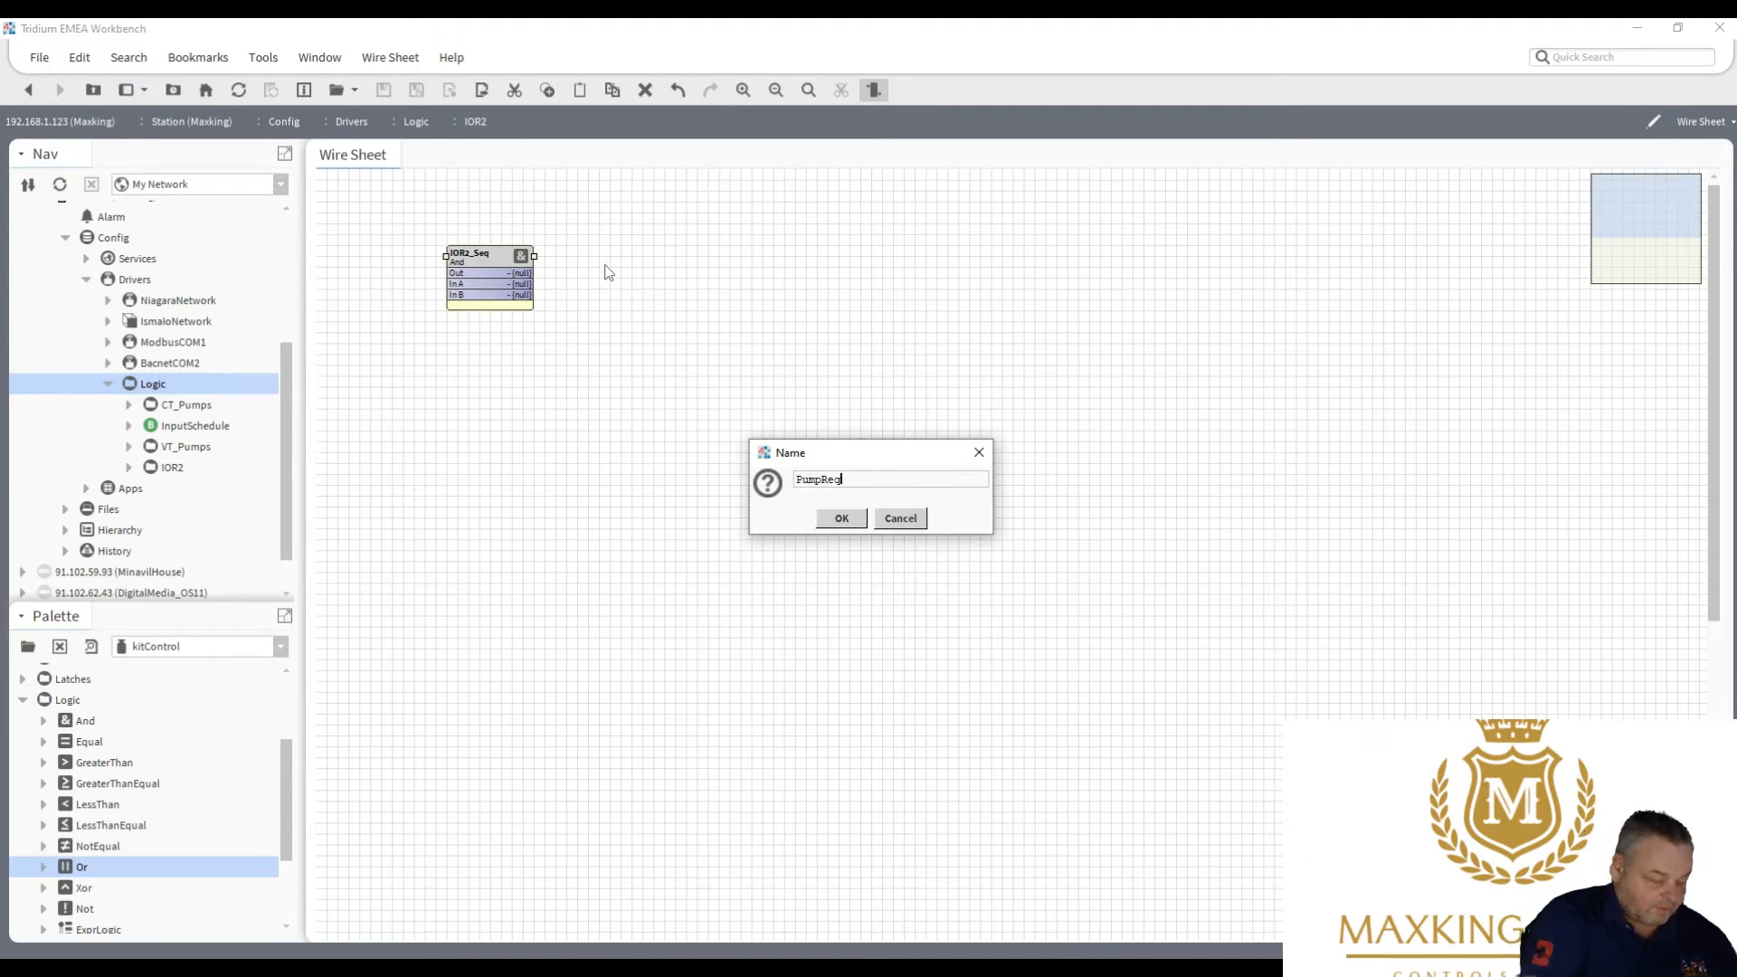
click(841, 518)
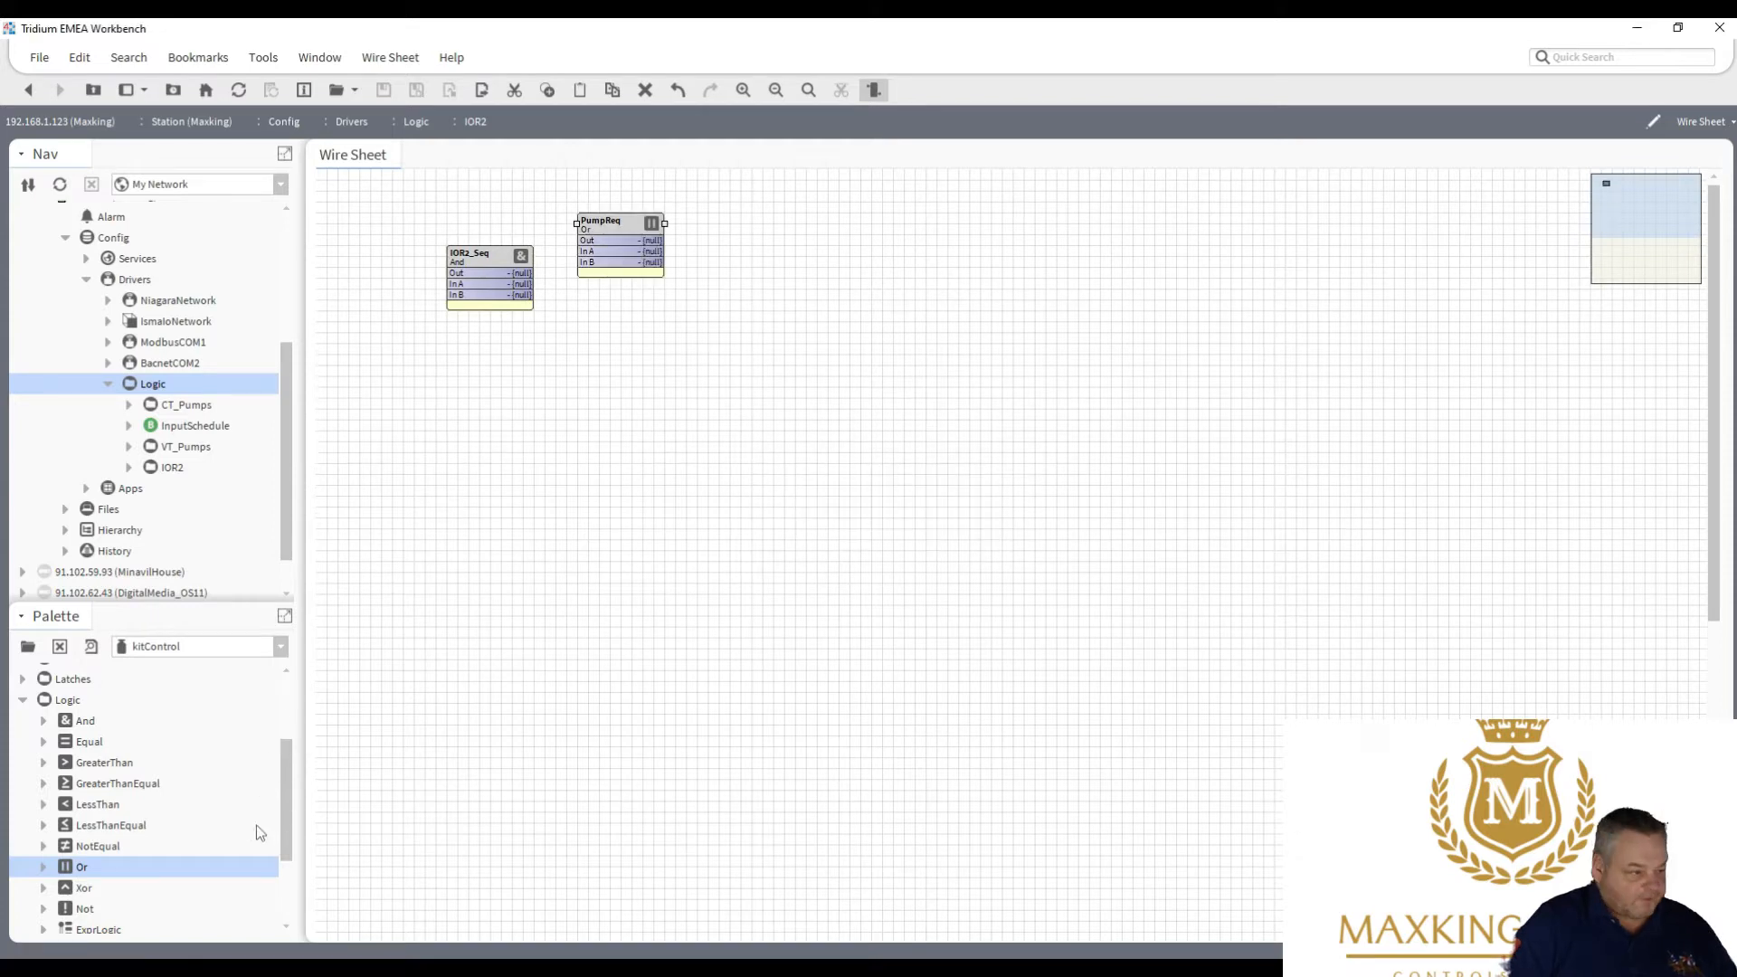
Add a NumericSwitch from the kitControl Util components below PumpReq and name it PumpSelect.
scroll(295, 910, down, 1)
scroll(295, 911, down, 2)
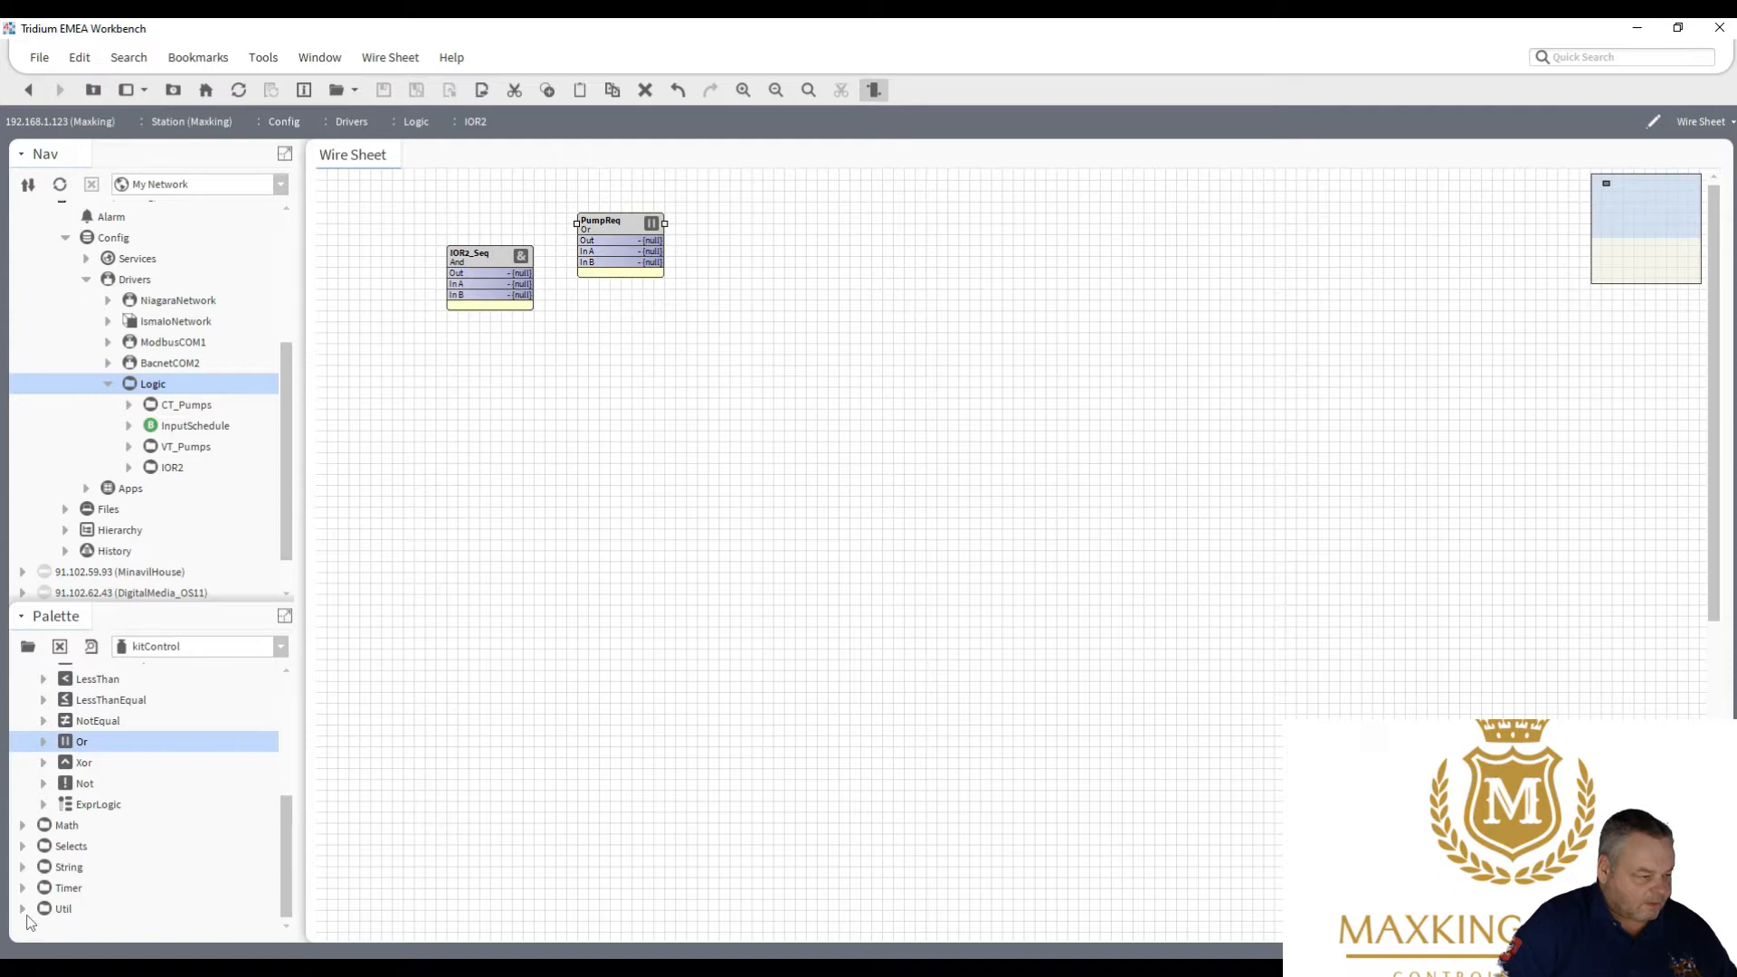
click(22, 909)
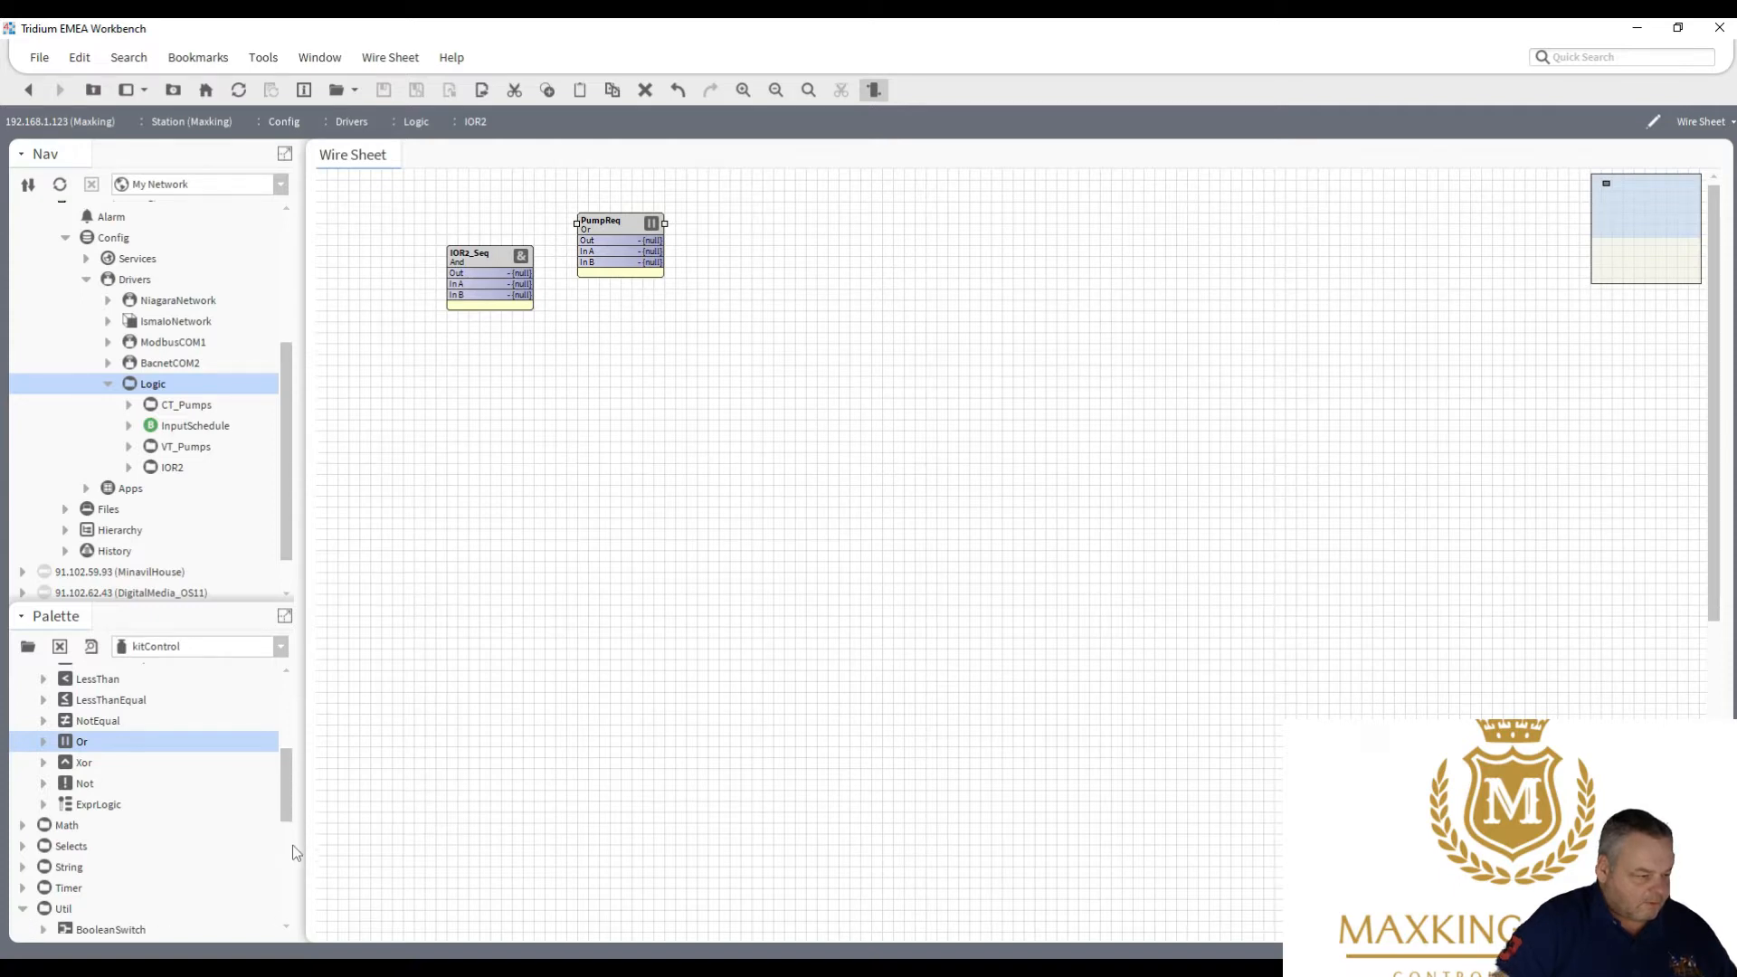
scroll(292, 855, down, 5)
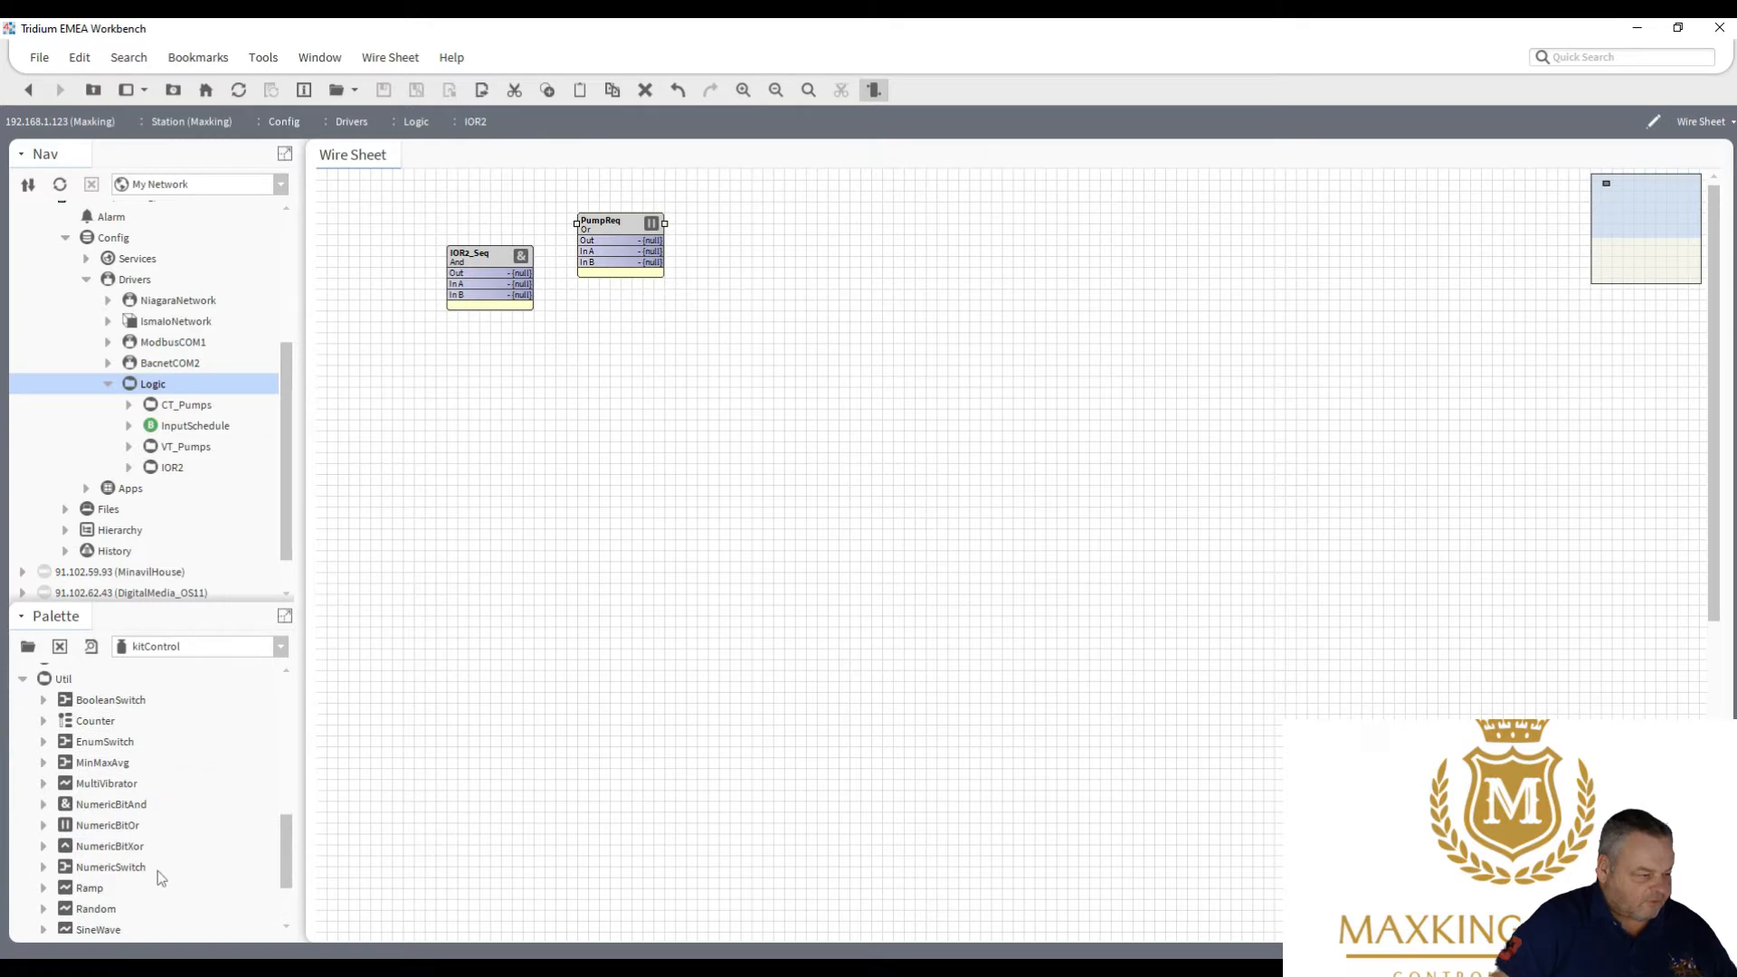
drag(125, 877, 618, 396)
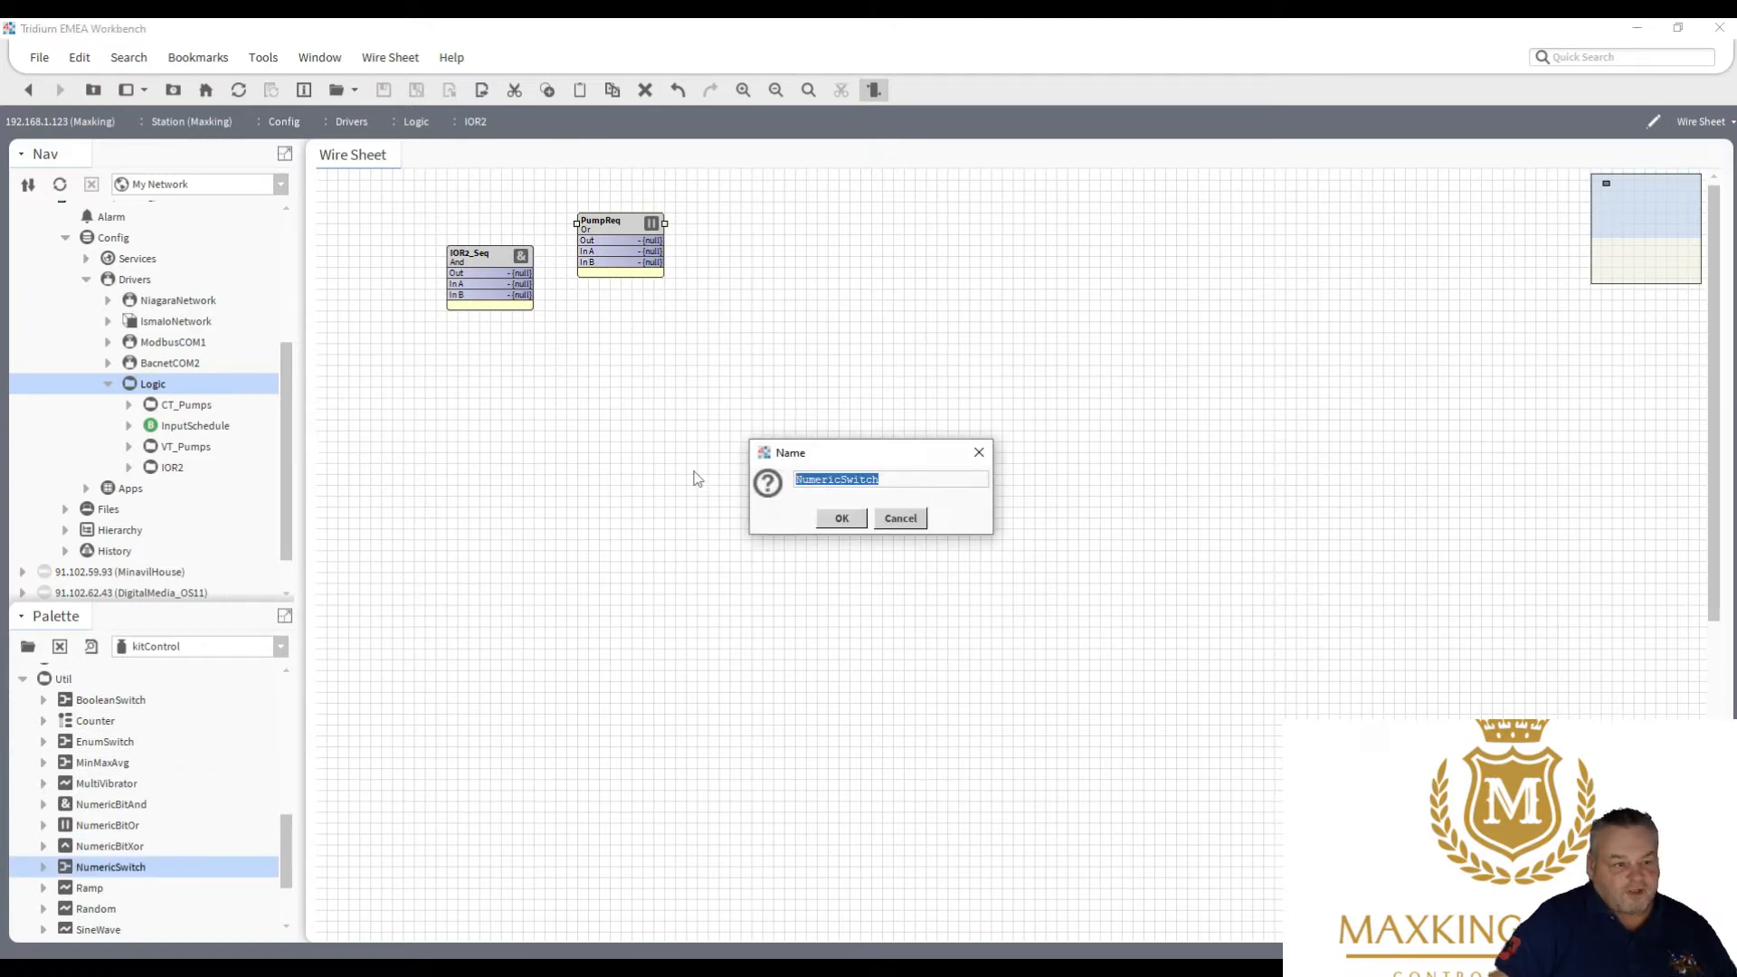
text(PumpS)
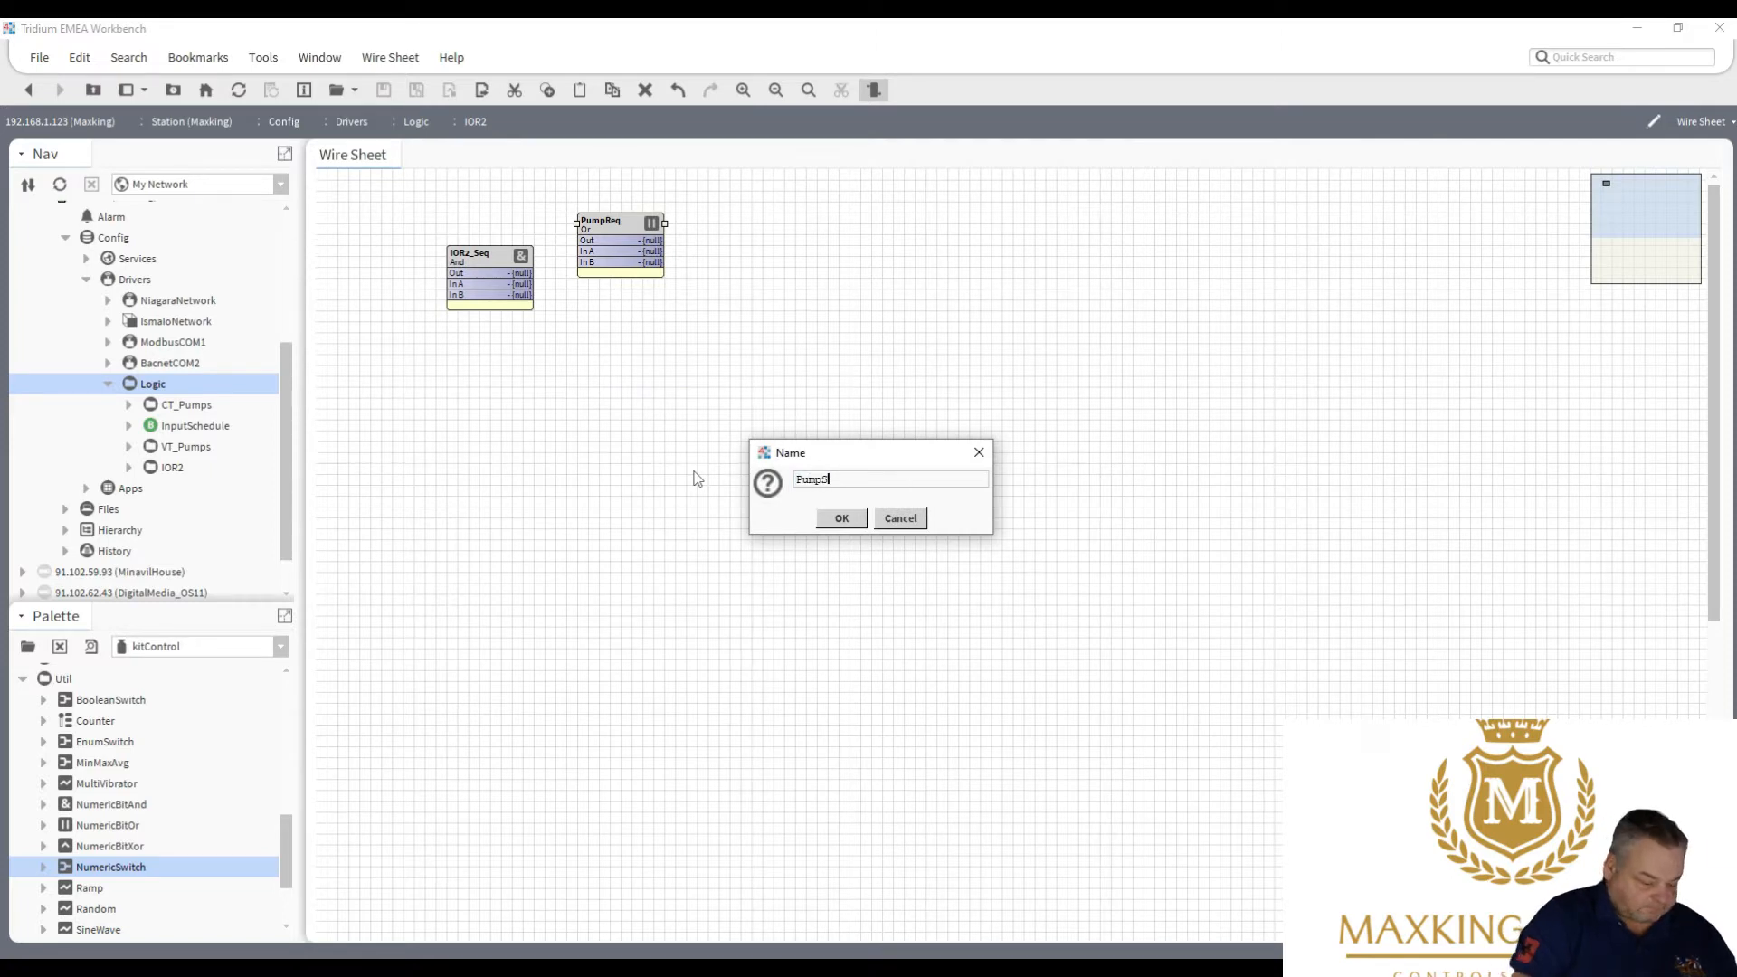
text(elect)
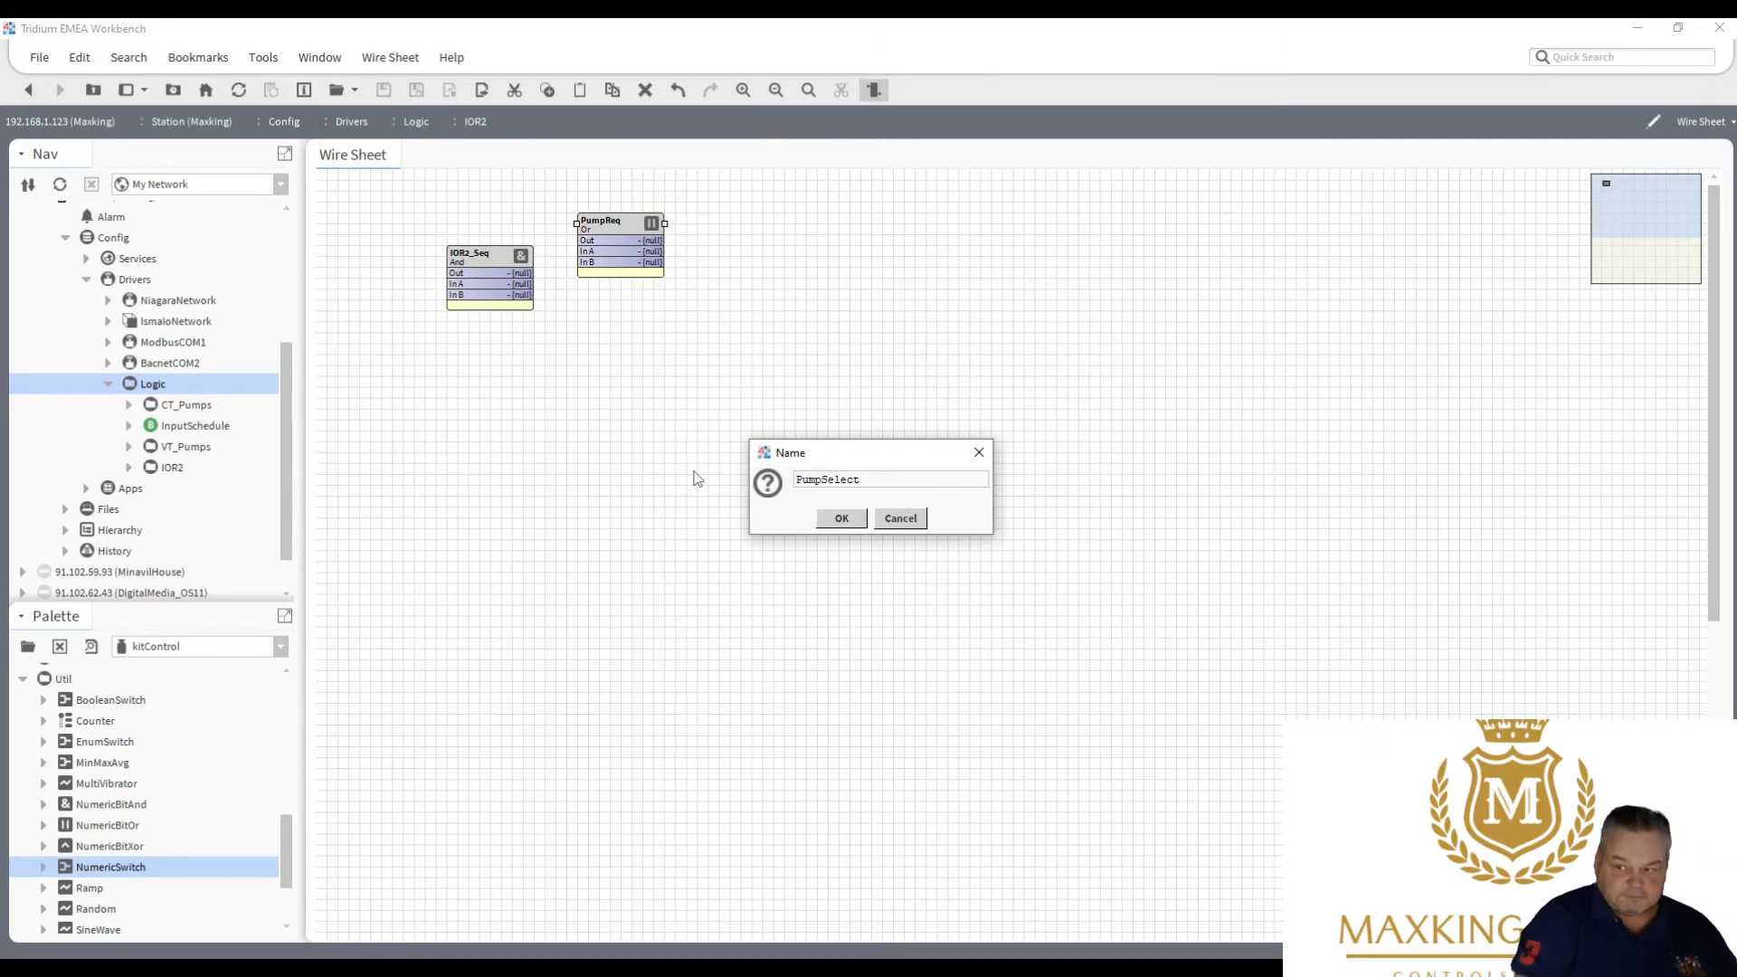
click(860, 520)
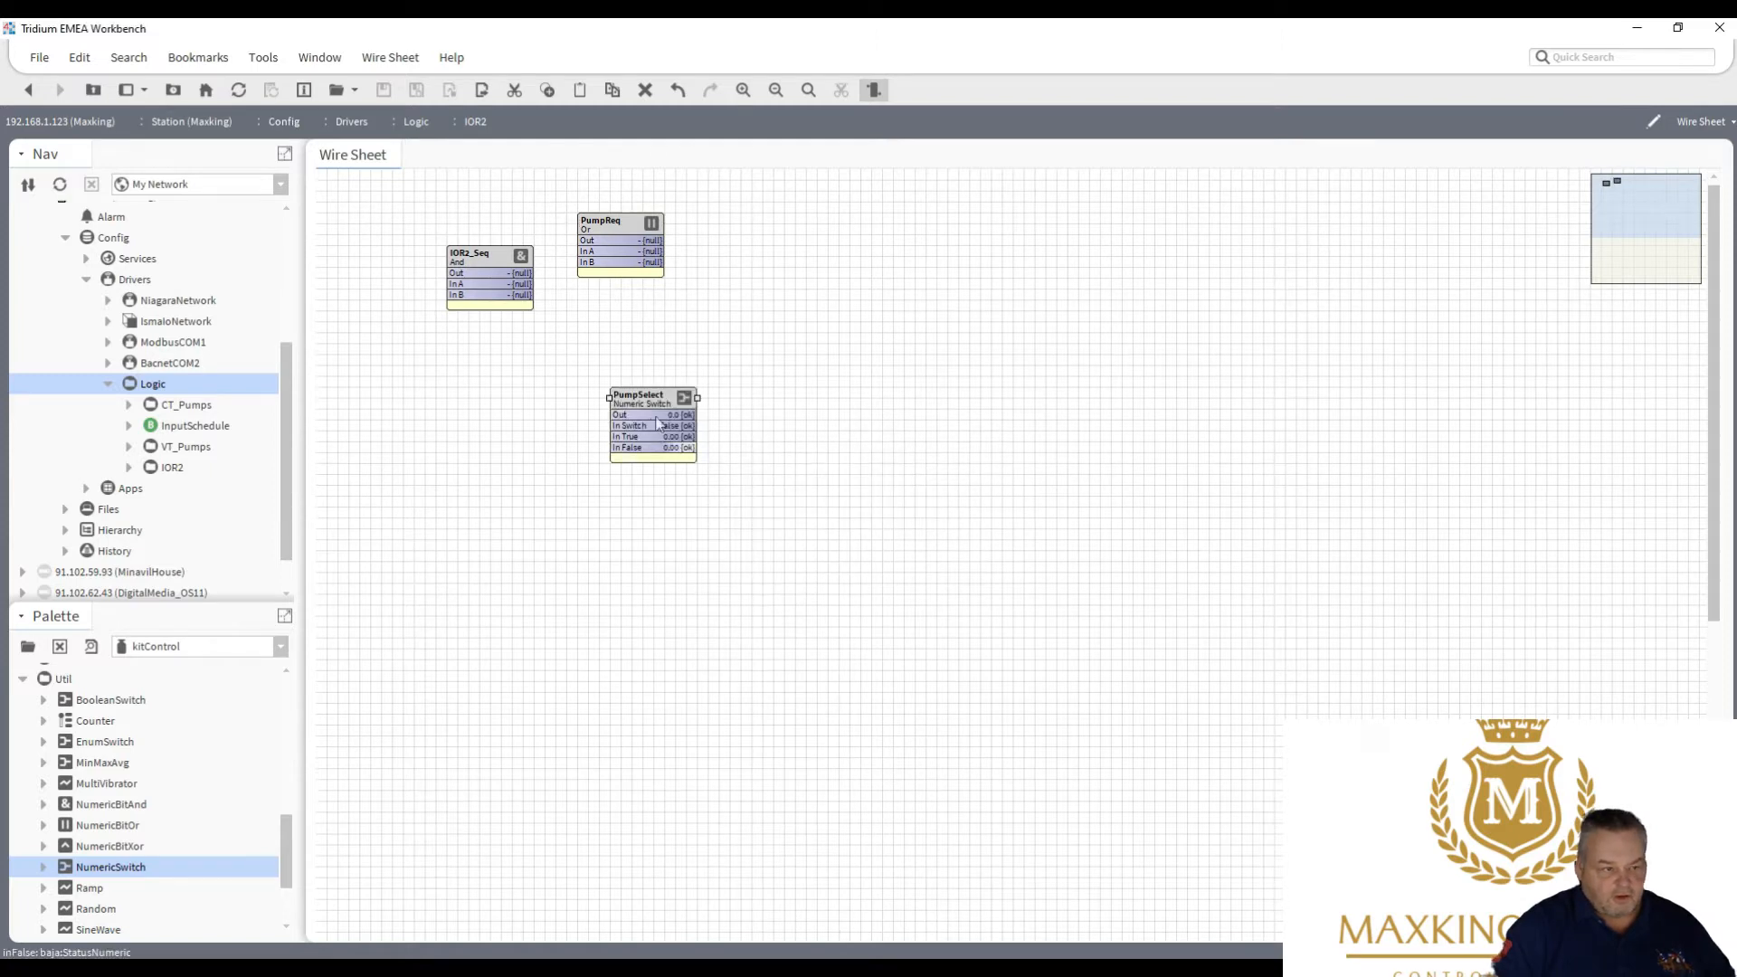
Set PumpSelect's In True to 10 and In False to 5, save, and return to the IOR2 wire sheet.
double_click(653, 405)
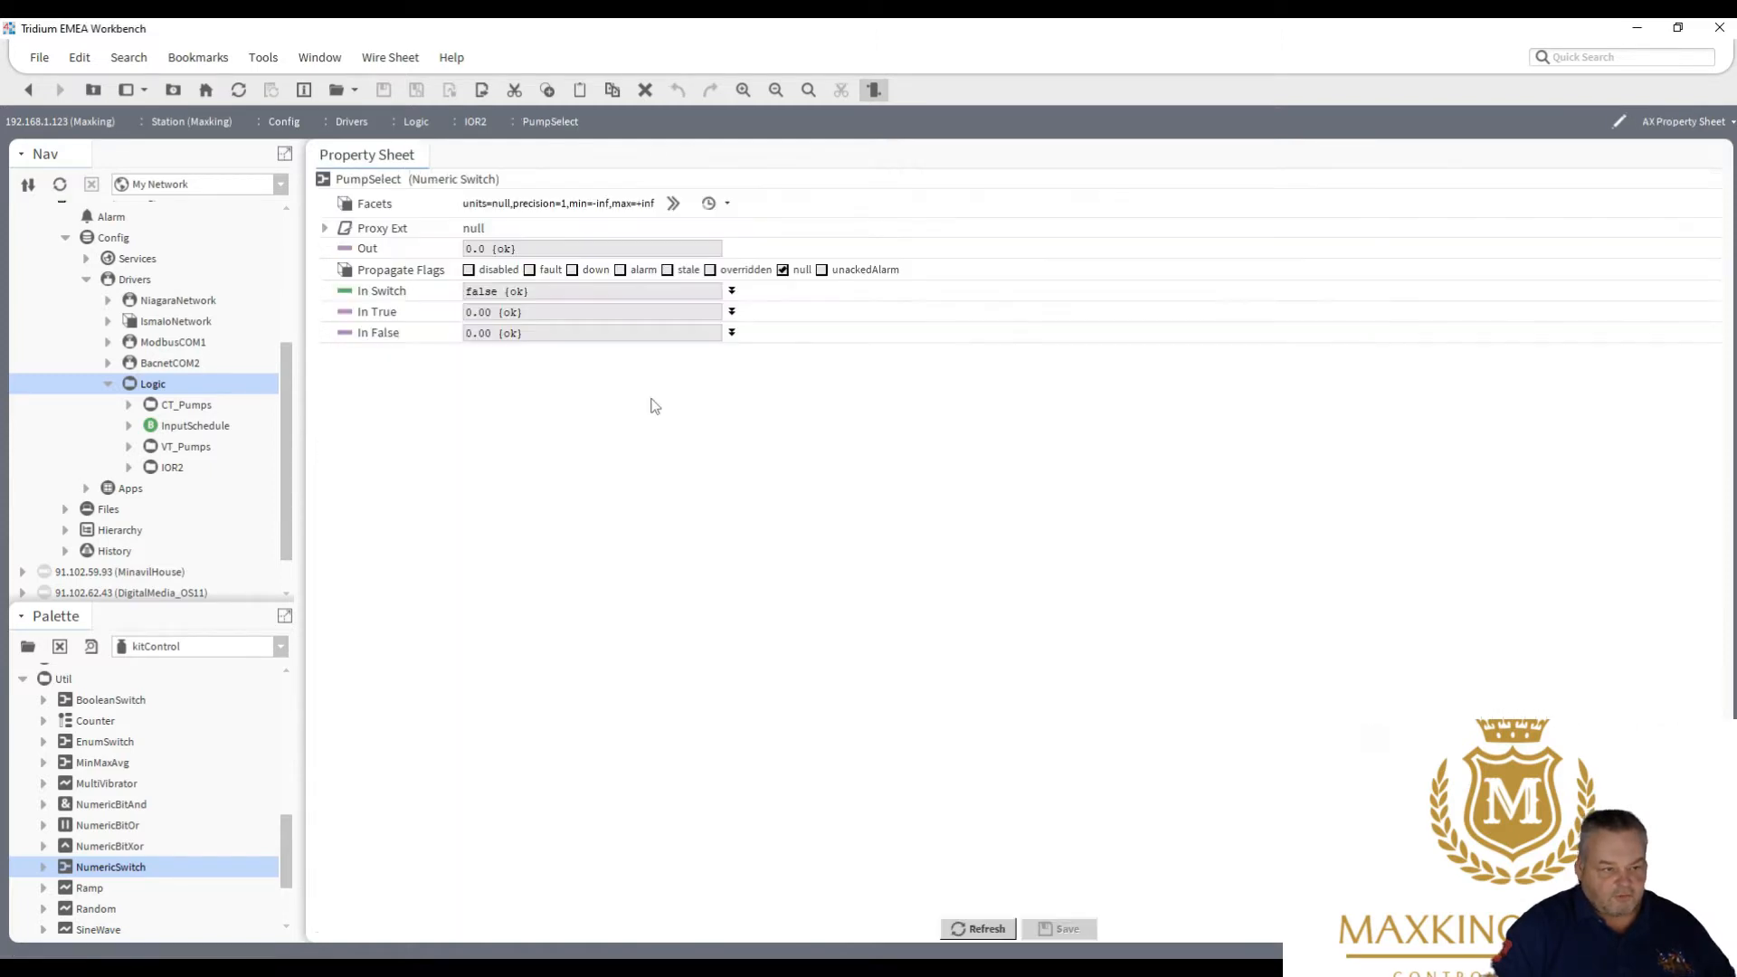
click(732, 311)
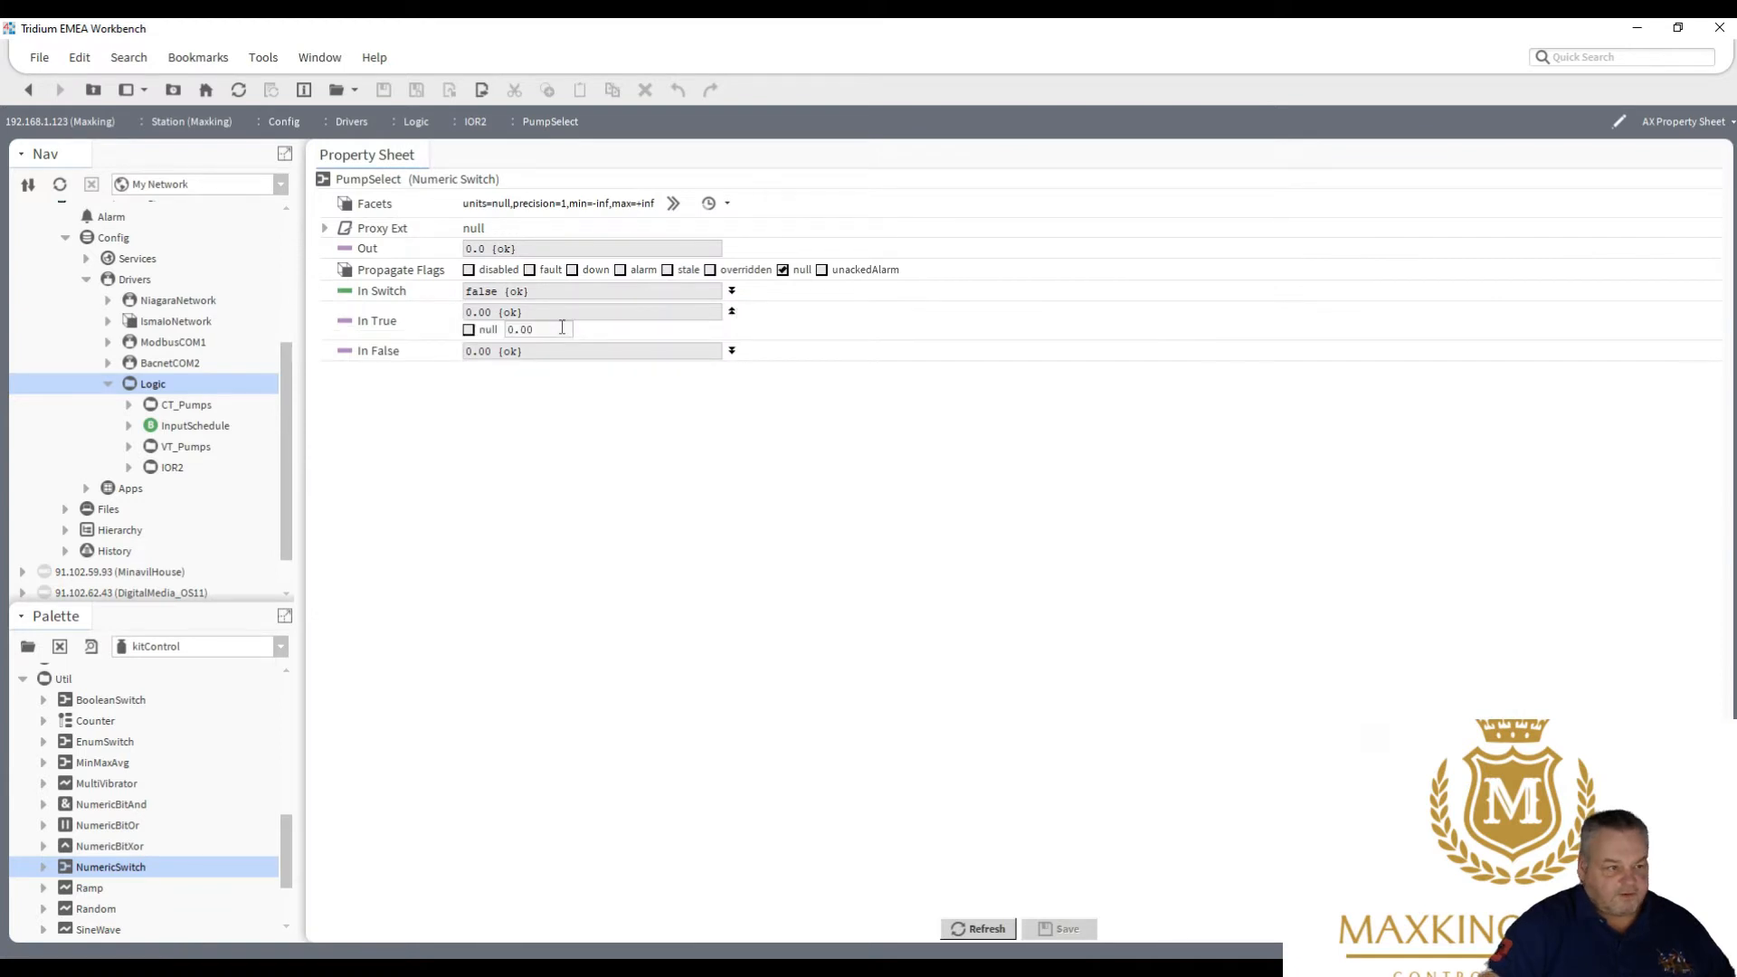
key(Tab)
text(10)
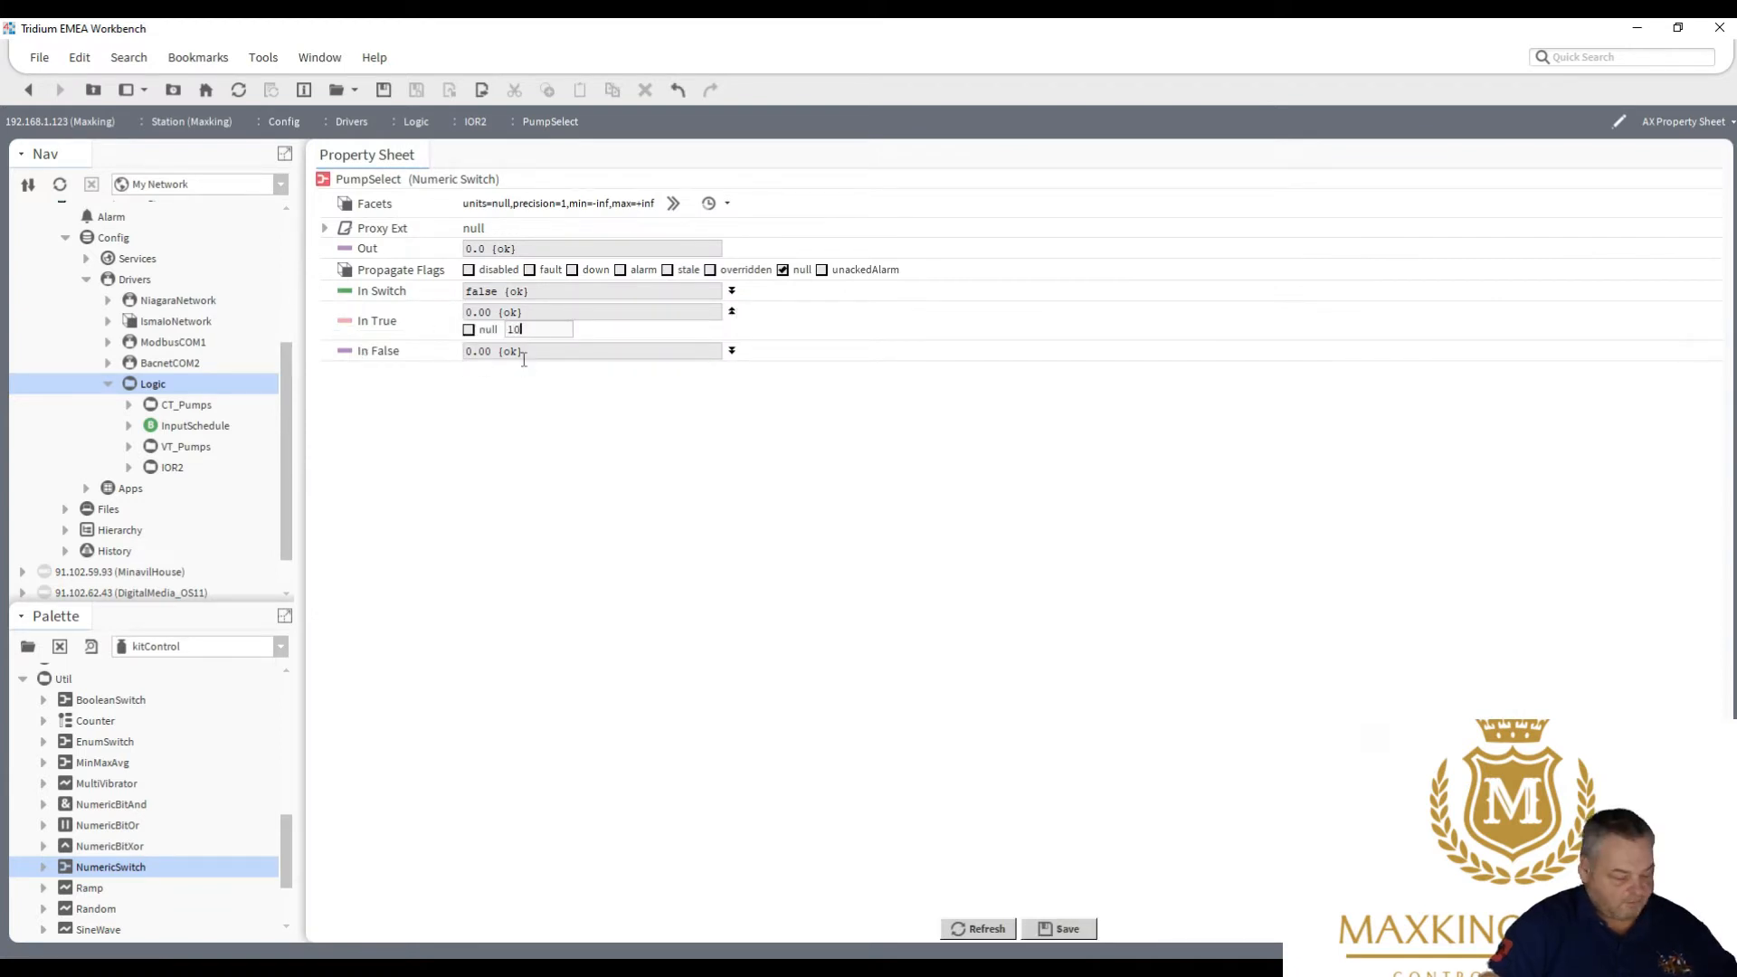
click(732, 352)
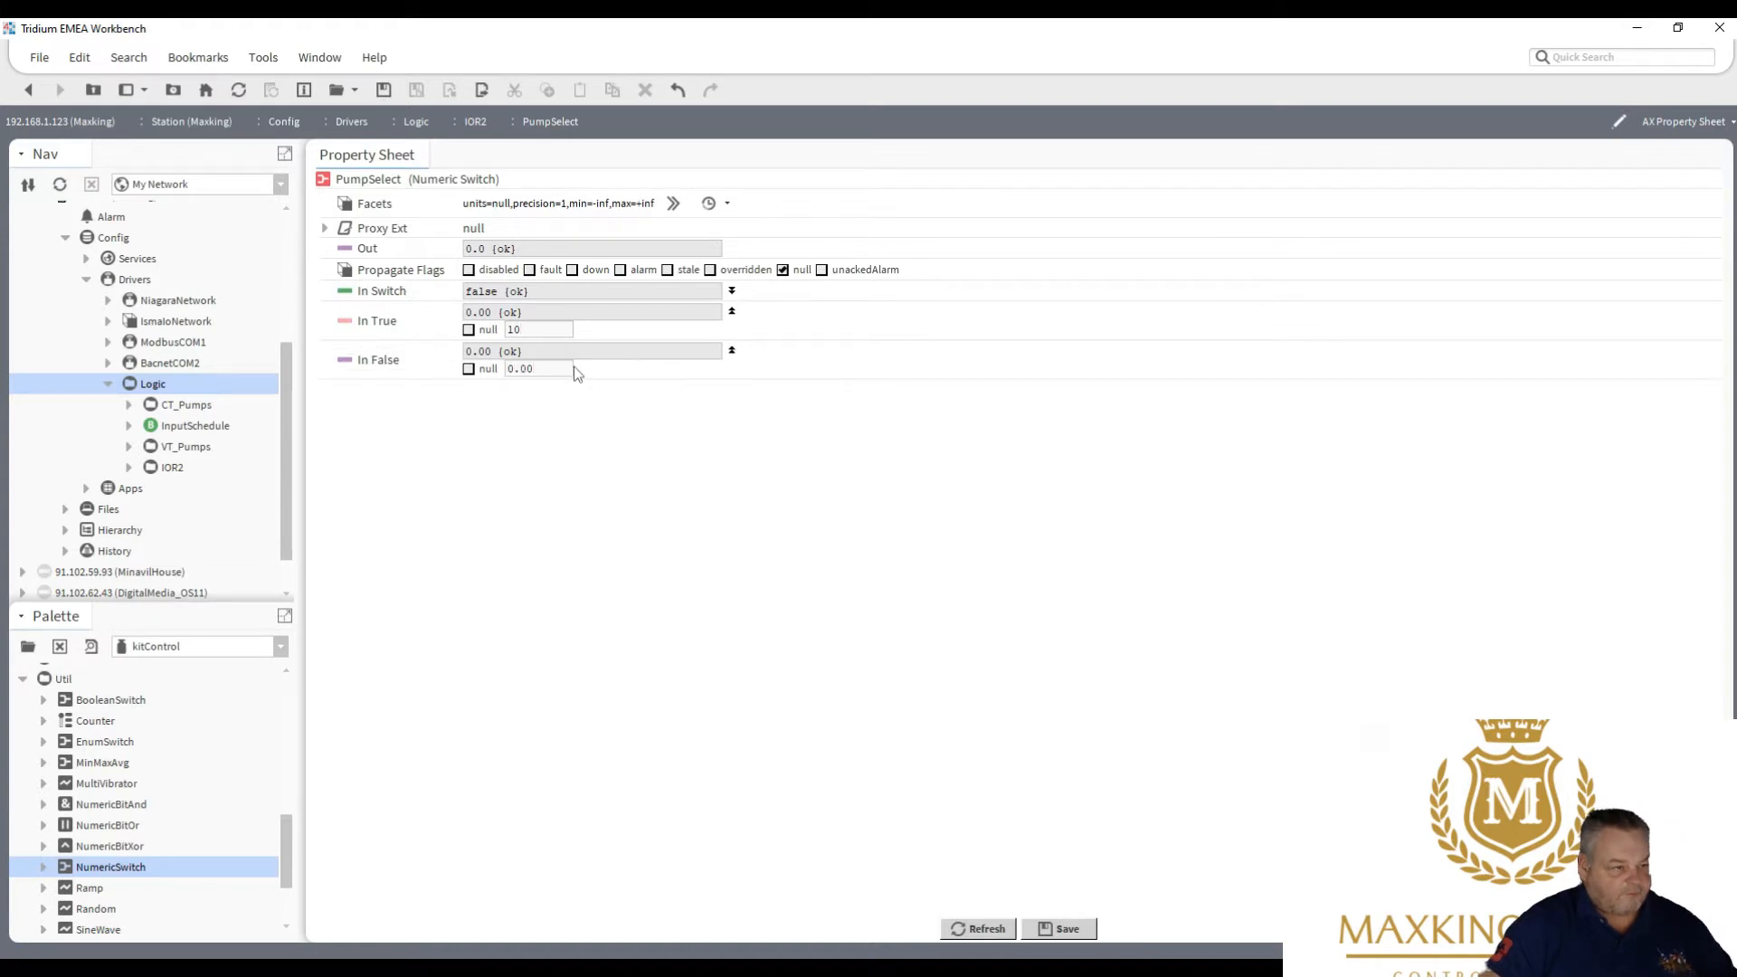
key(Tab)
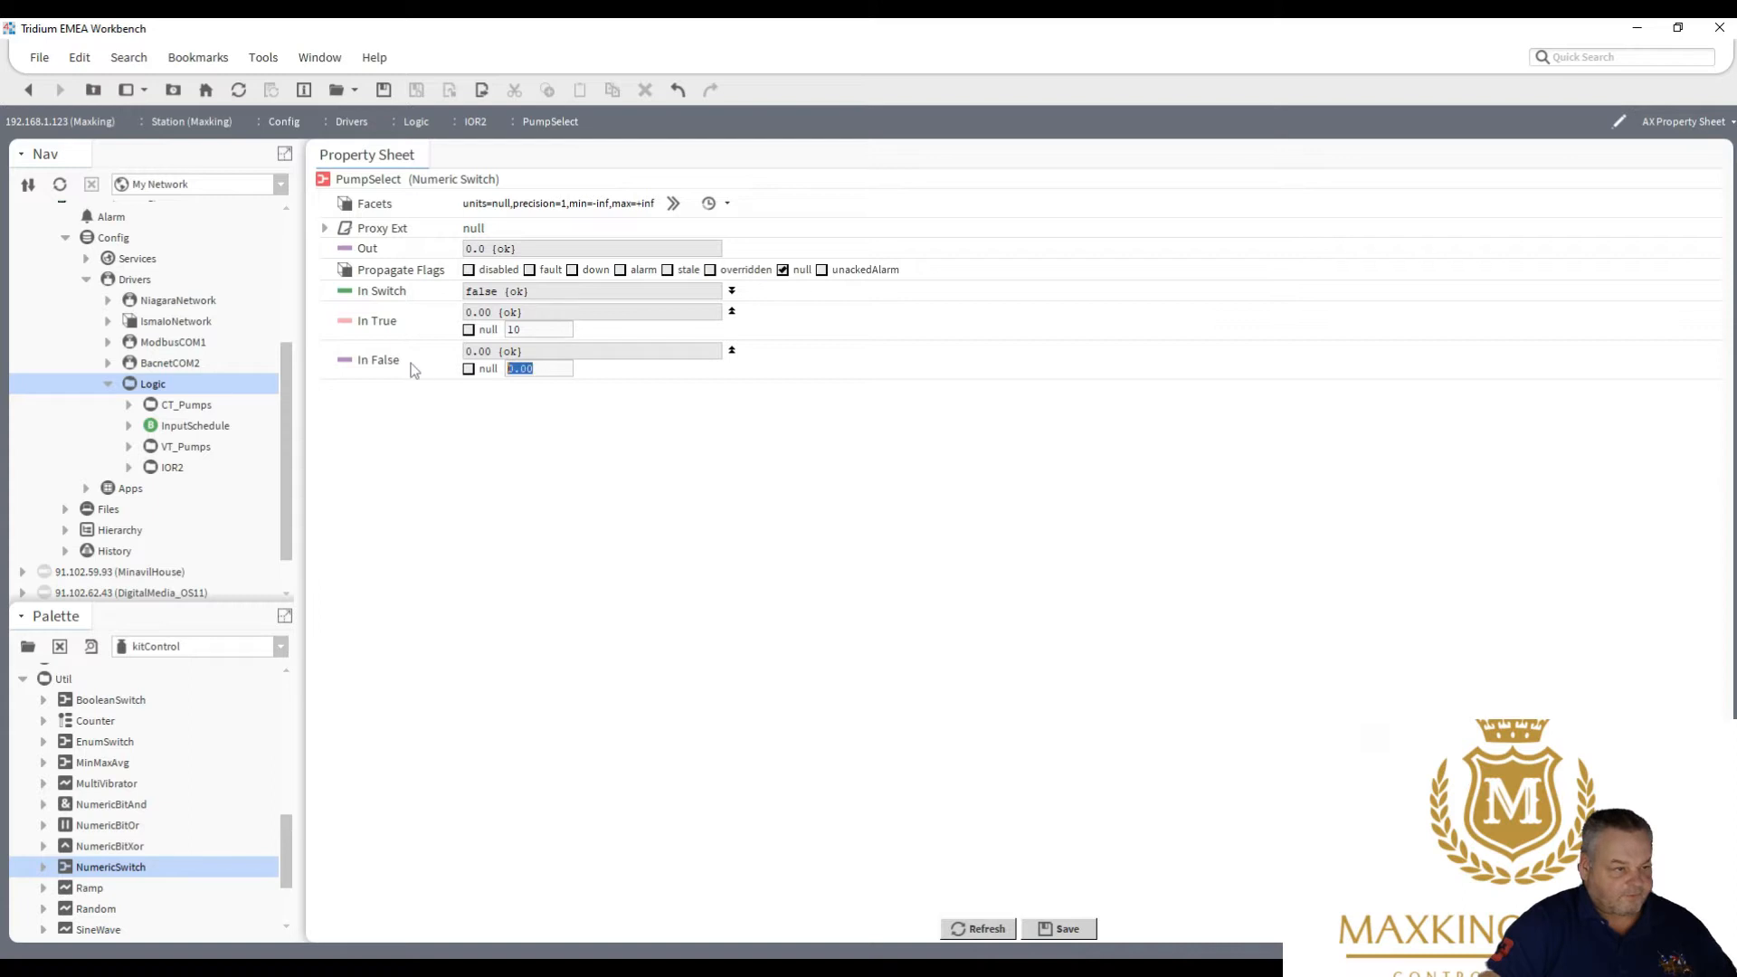
text(5)
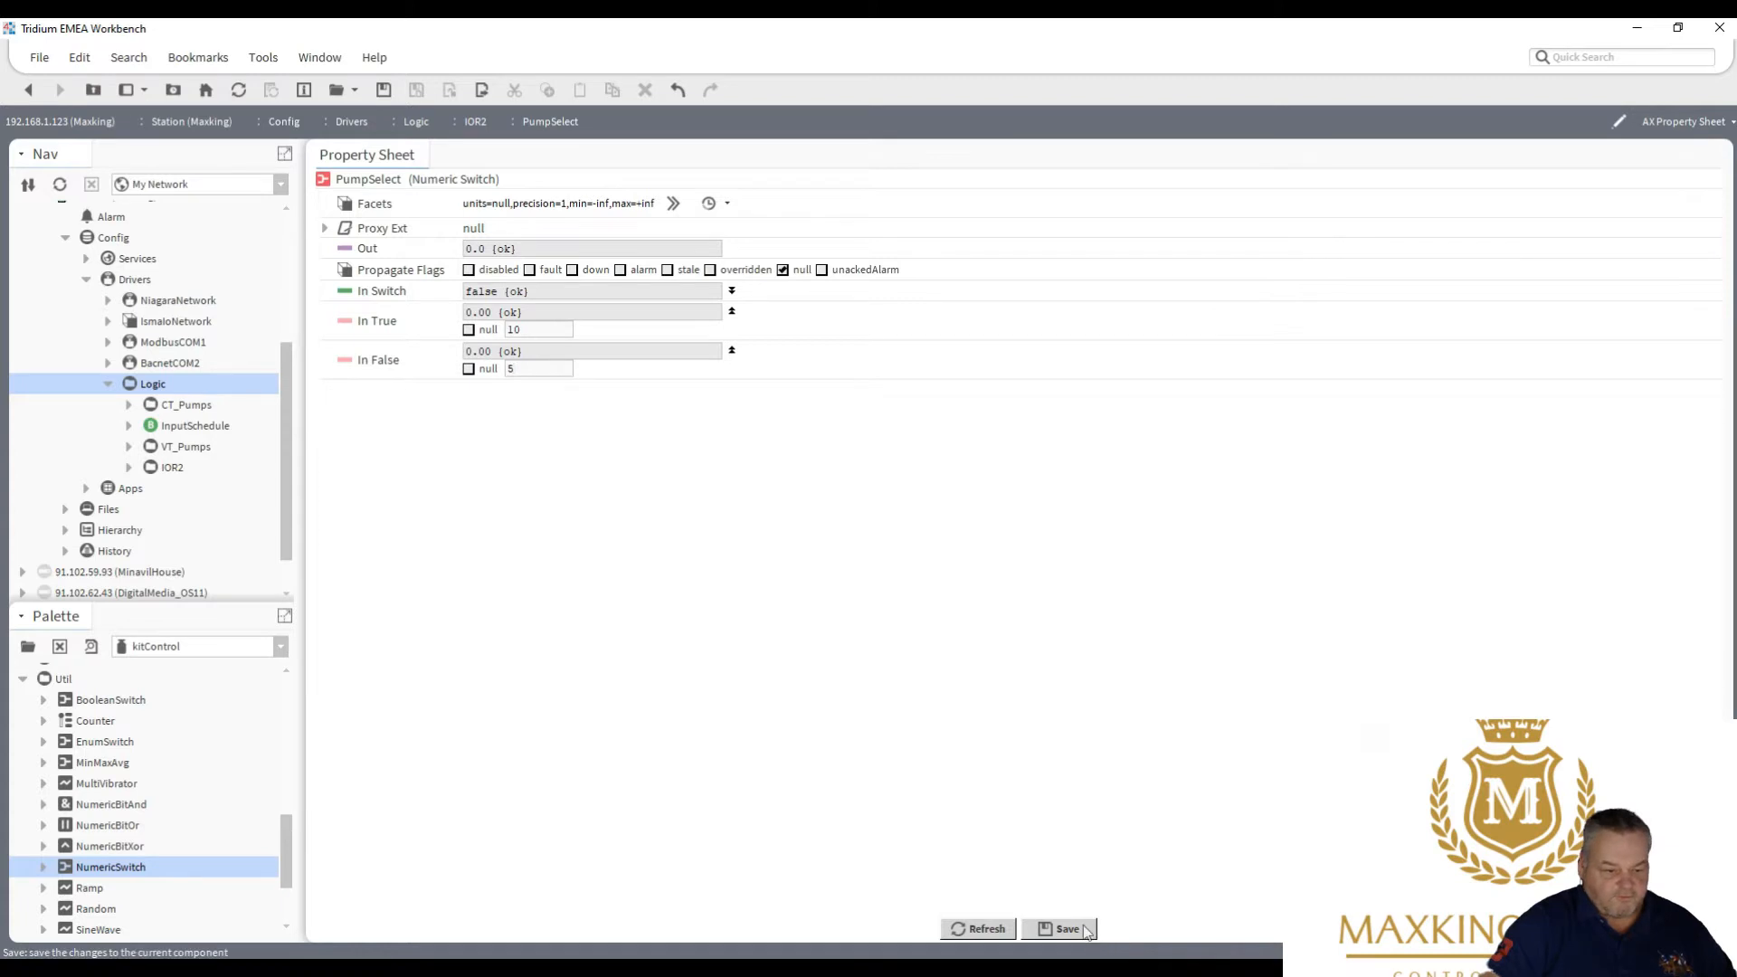
click(1086, 931)
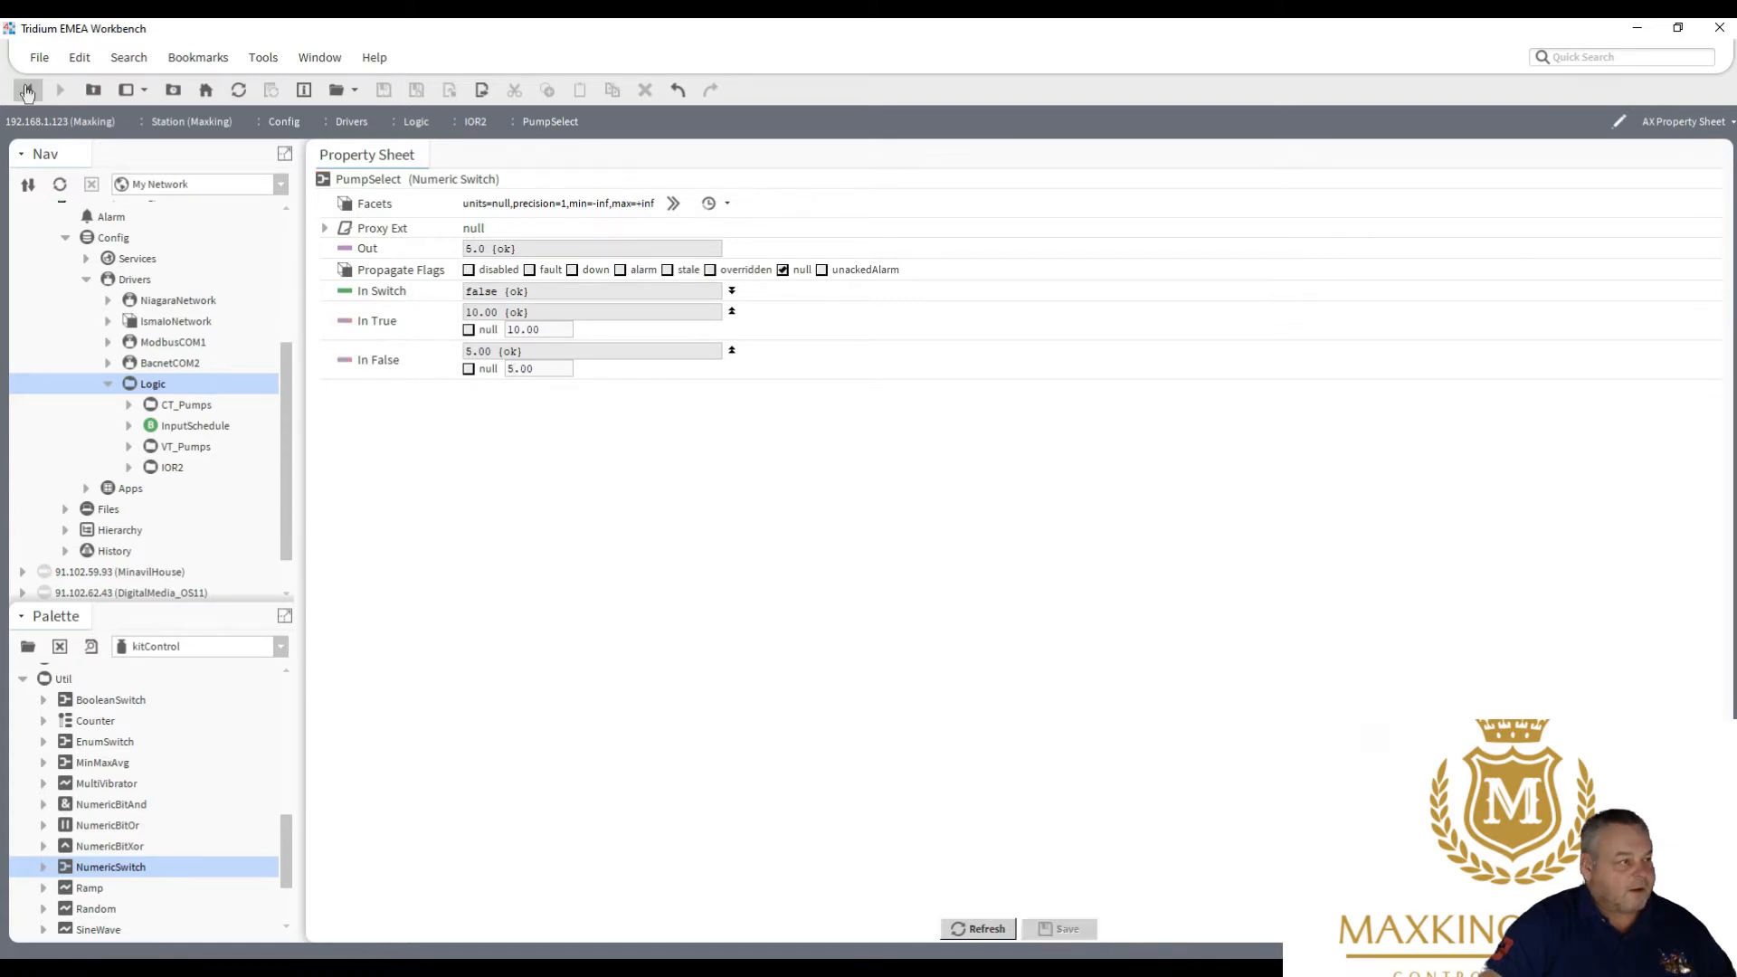
click(27, 90)
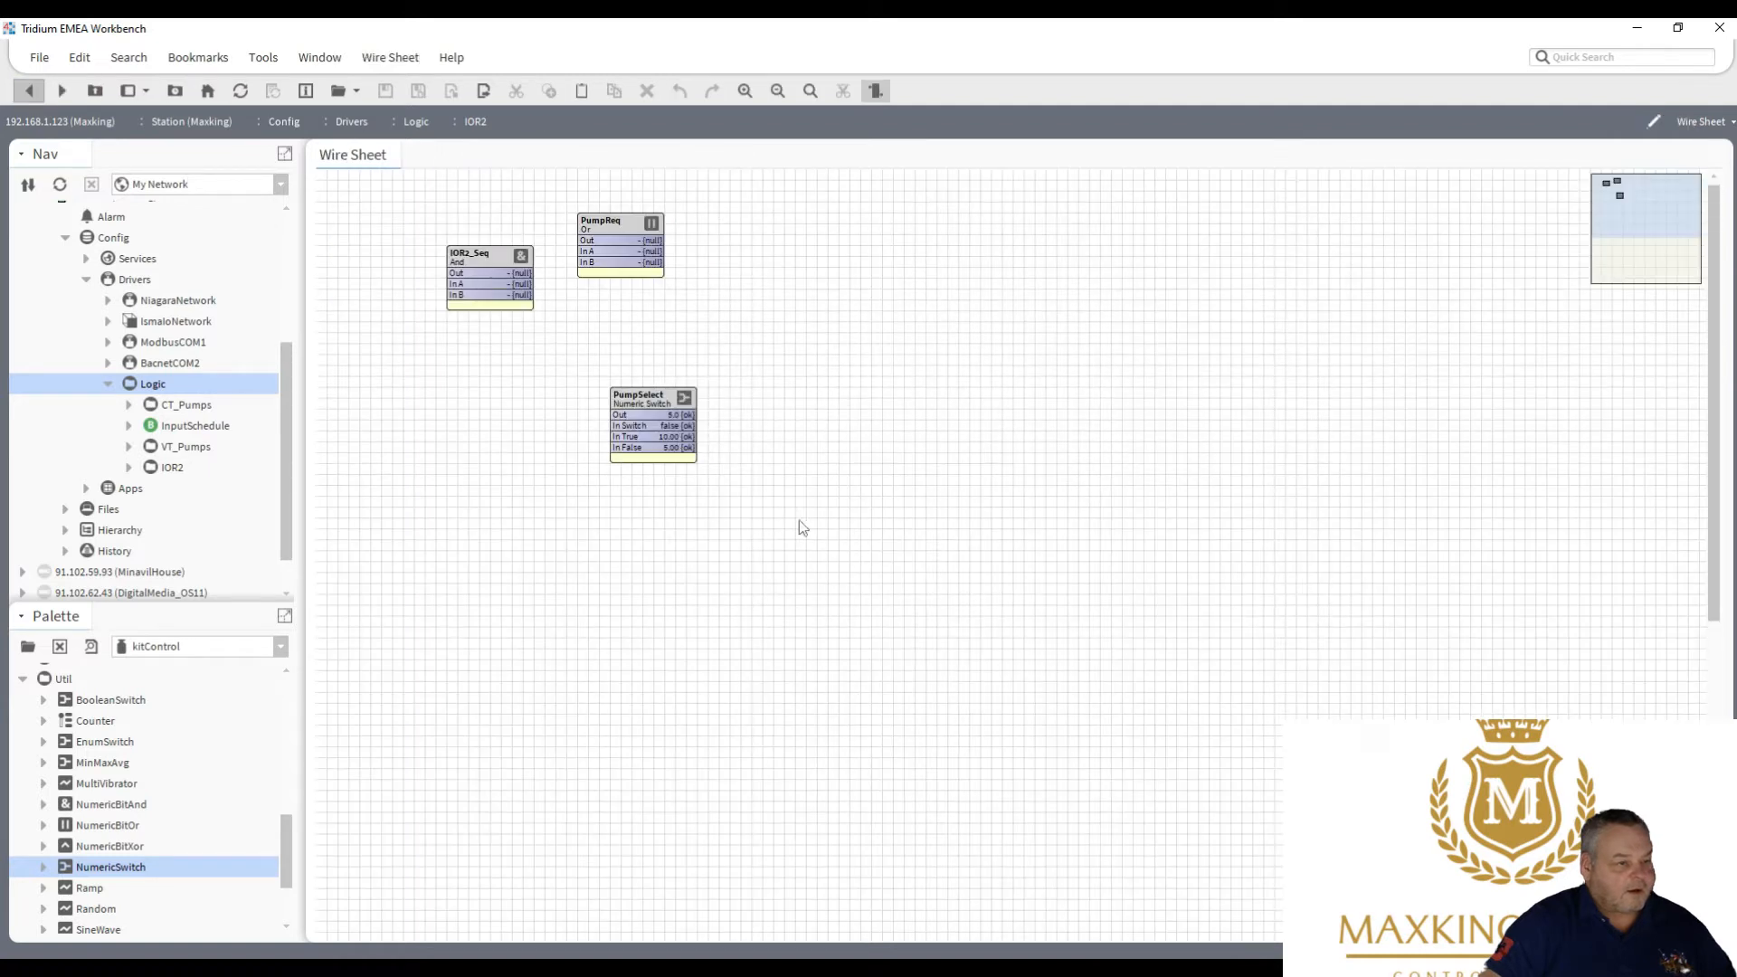
In PumpSelect's AX Slot Sheet, set the display name of the inTrue slot to Pump 2.
right_click(635, 412)
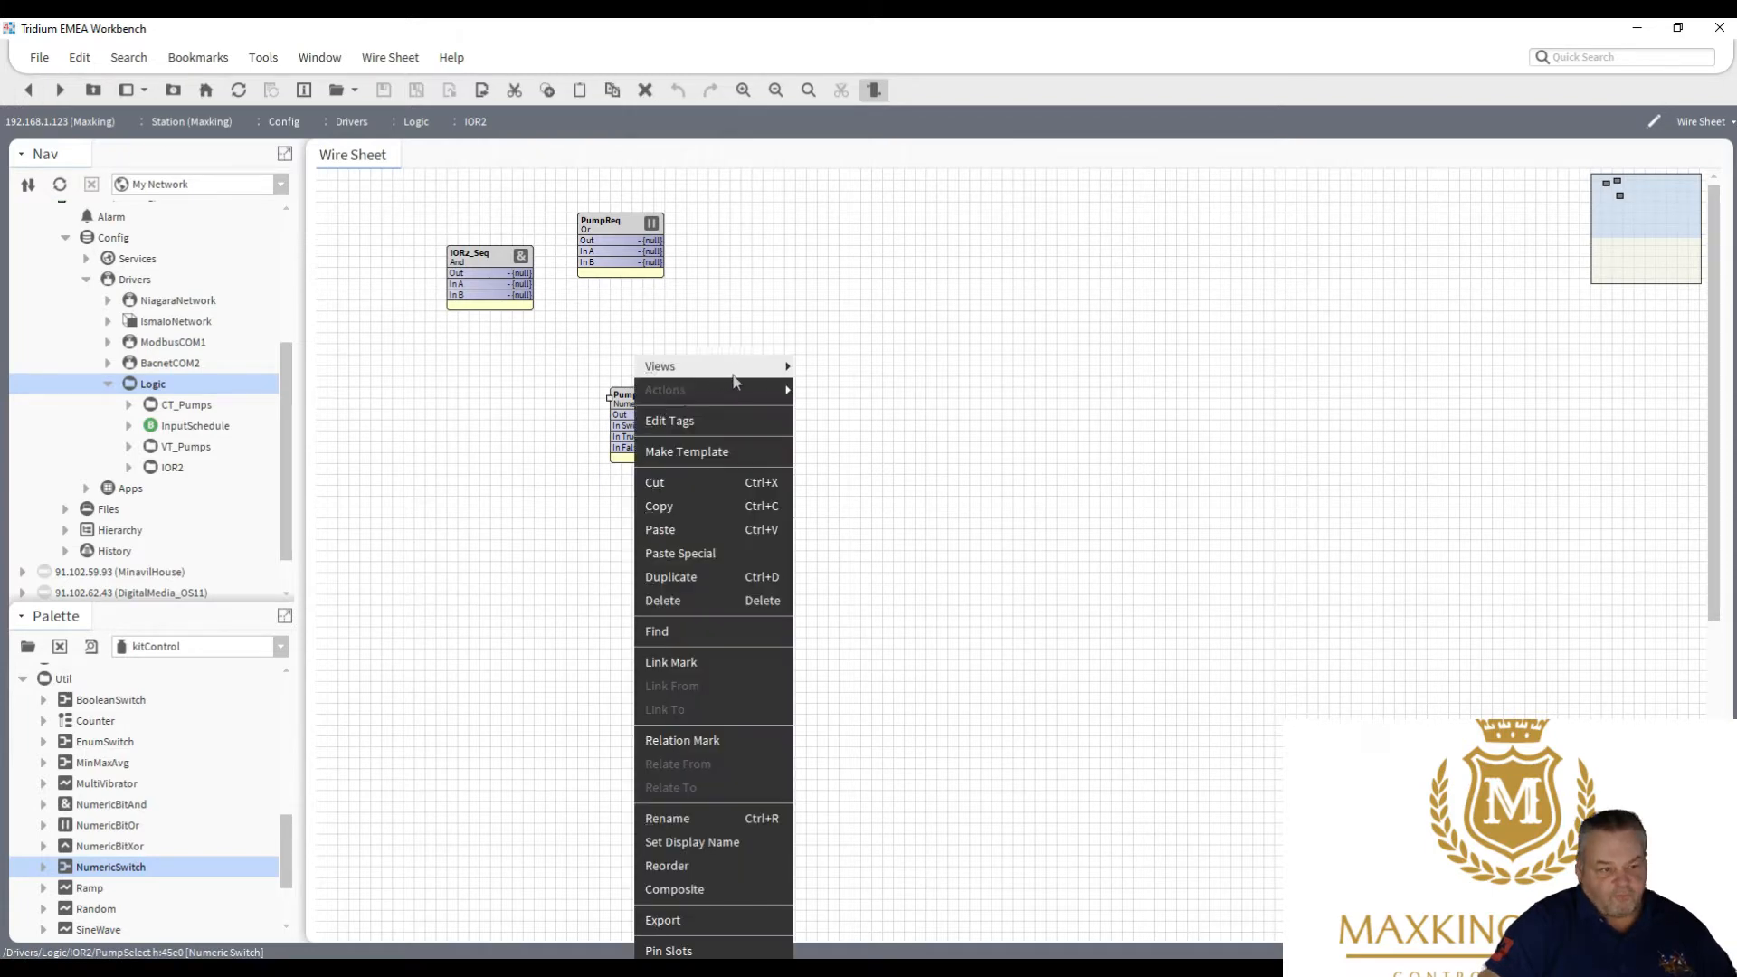
mouse_move(735, 371)
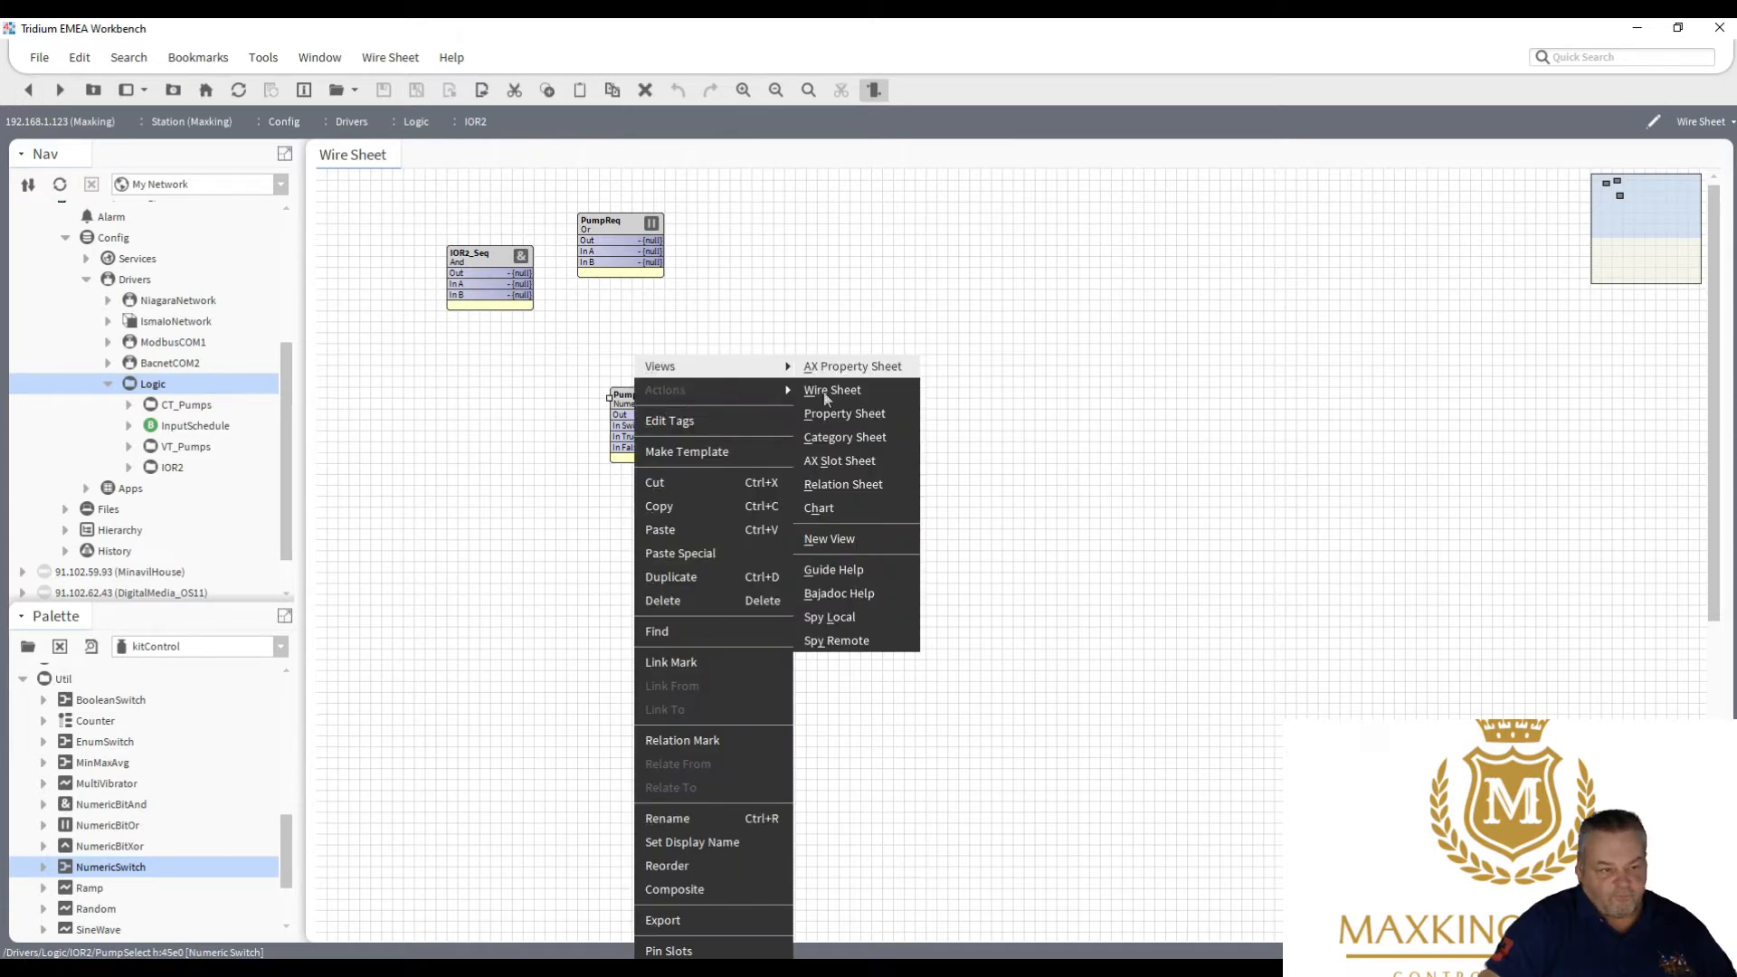
click(862, 460)
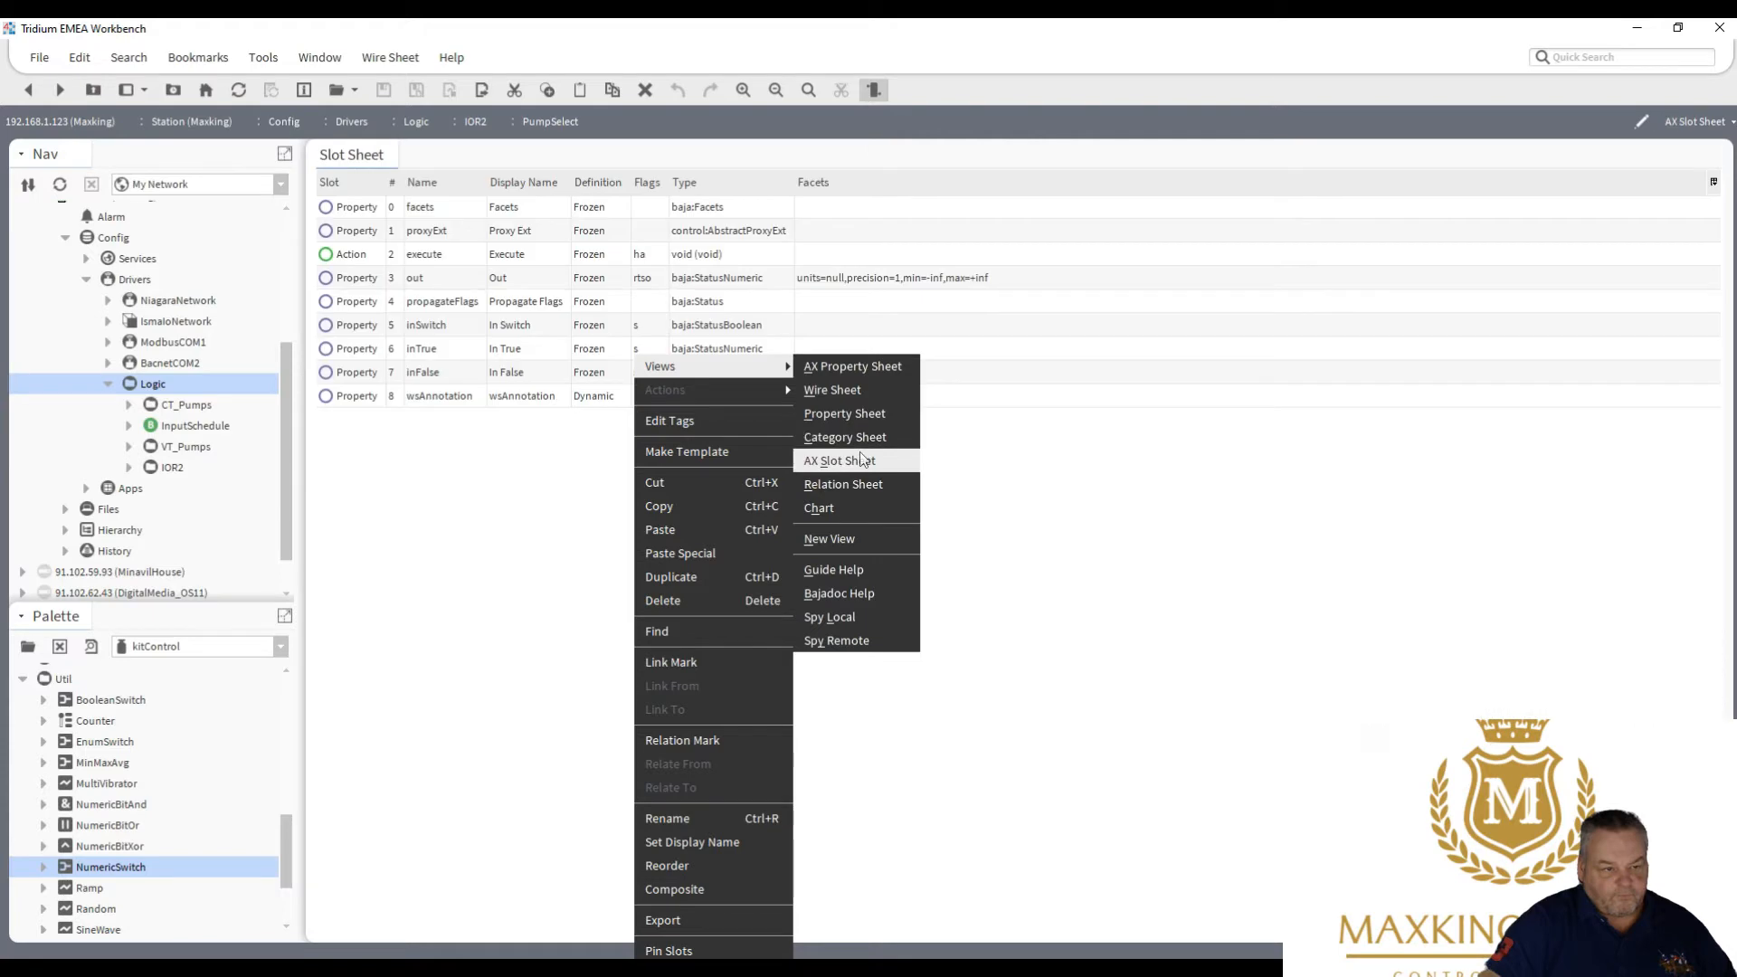
double_click(534, 353)
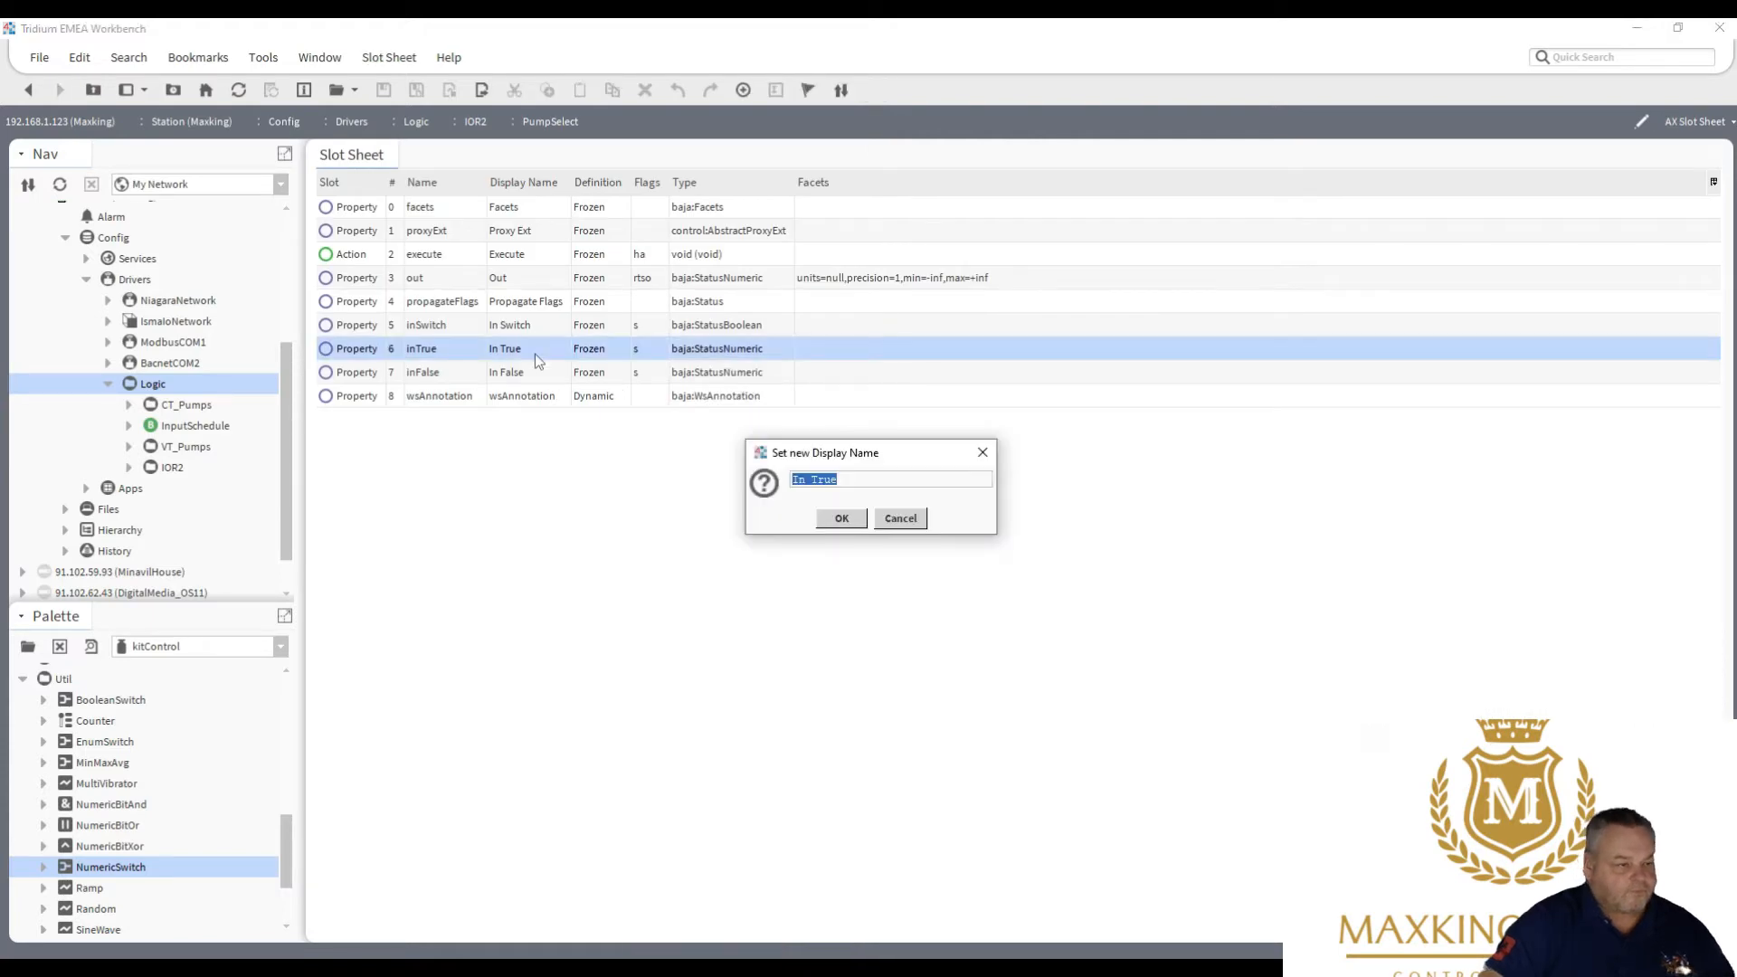
text(Pump 2)
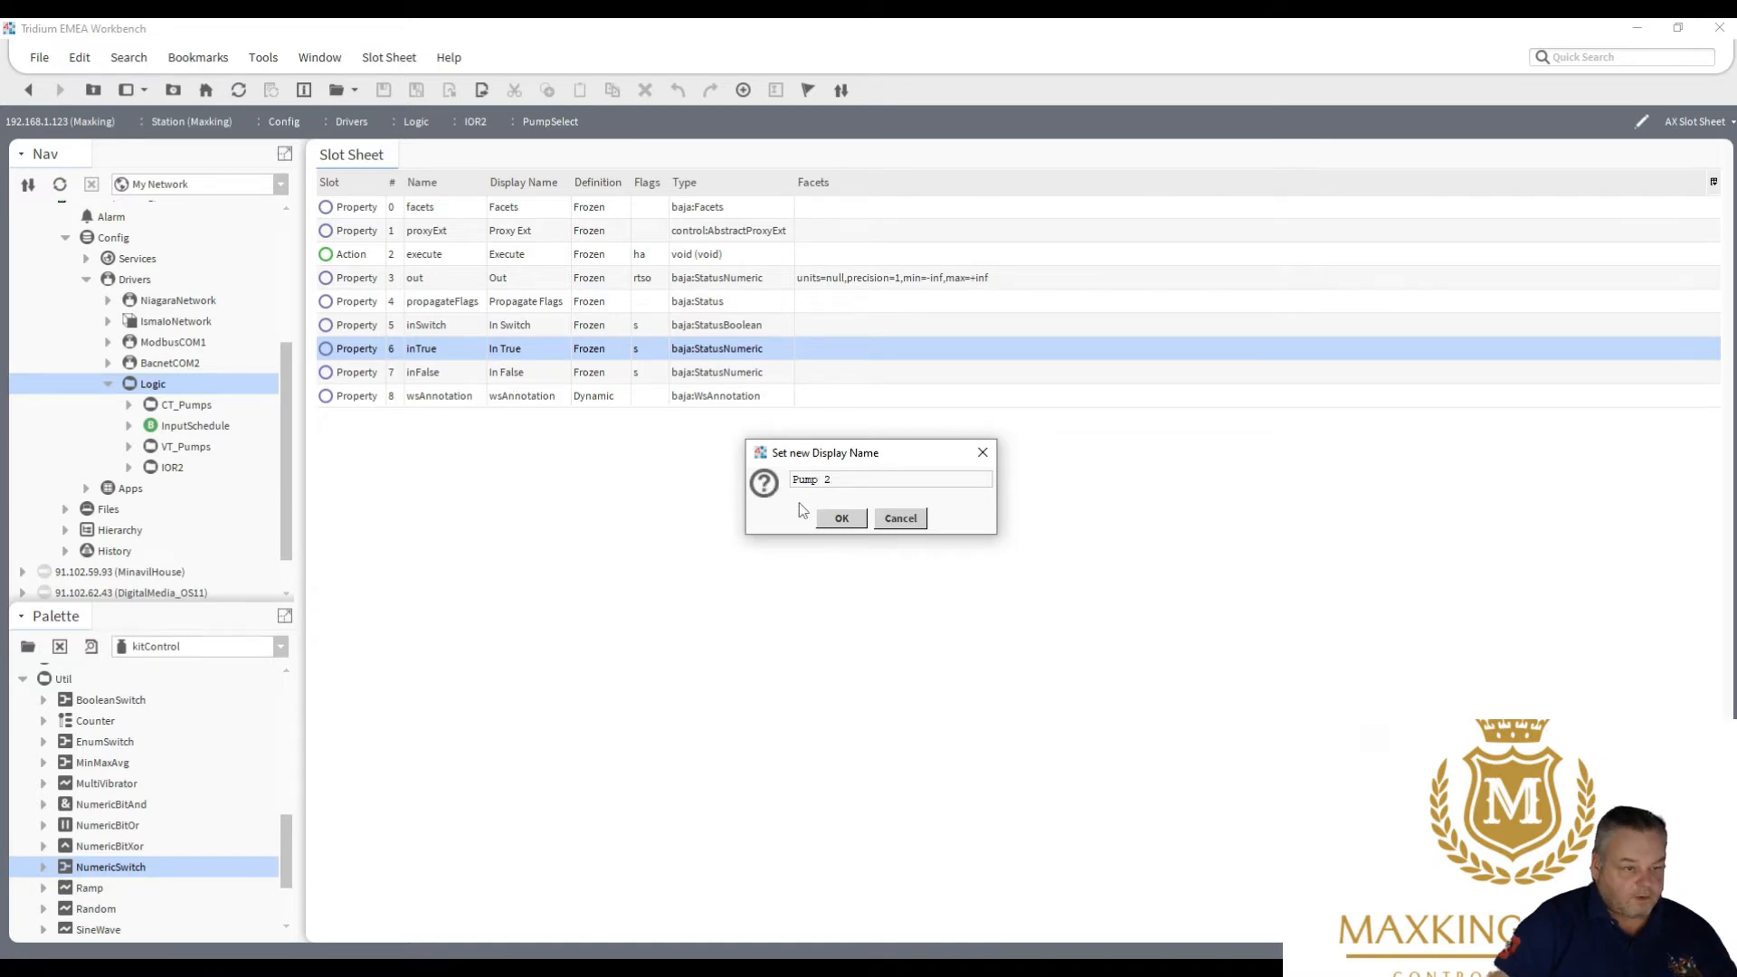
click(839, 519)
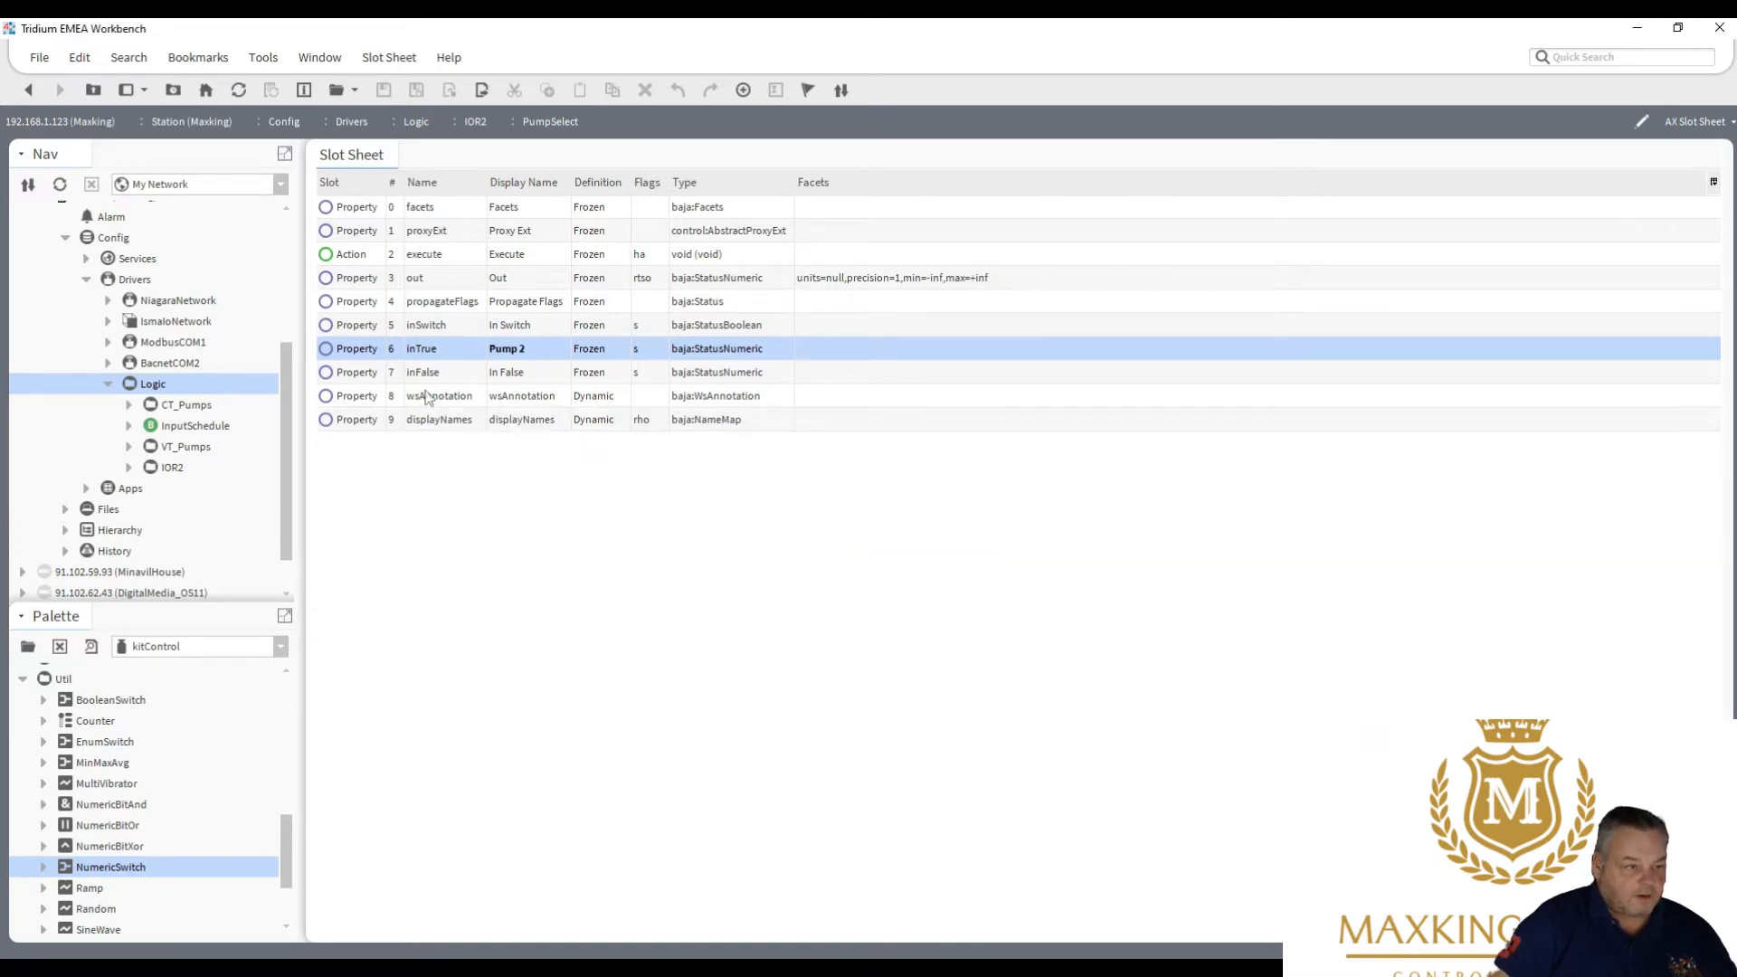
Set the display name of PumpSelect's inFalse slot to Pump 1 and return to the IOR2 wire sheet.
double_click(501, 375)
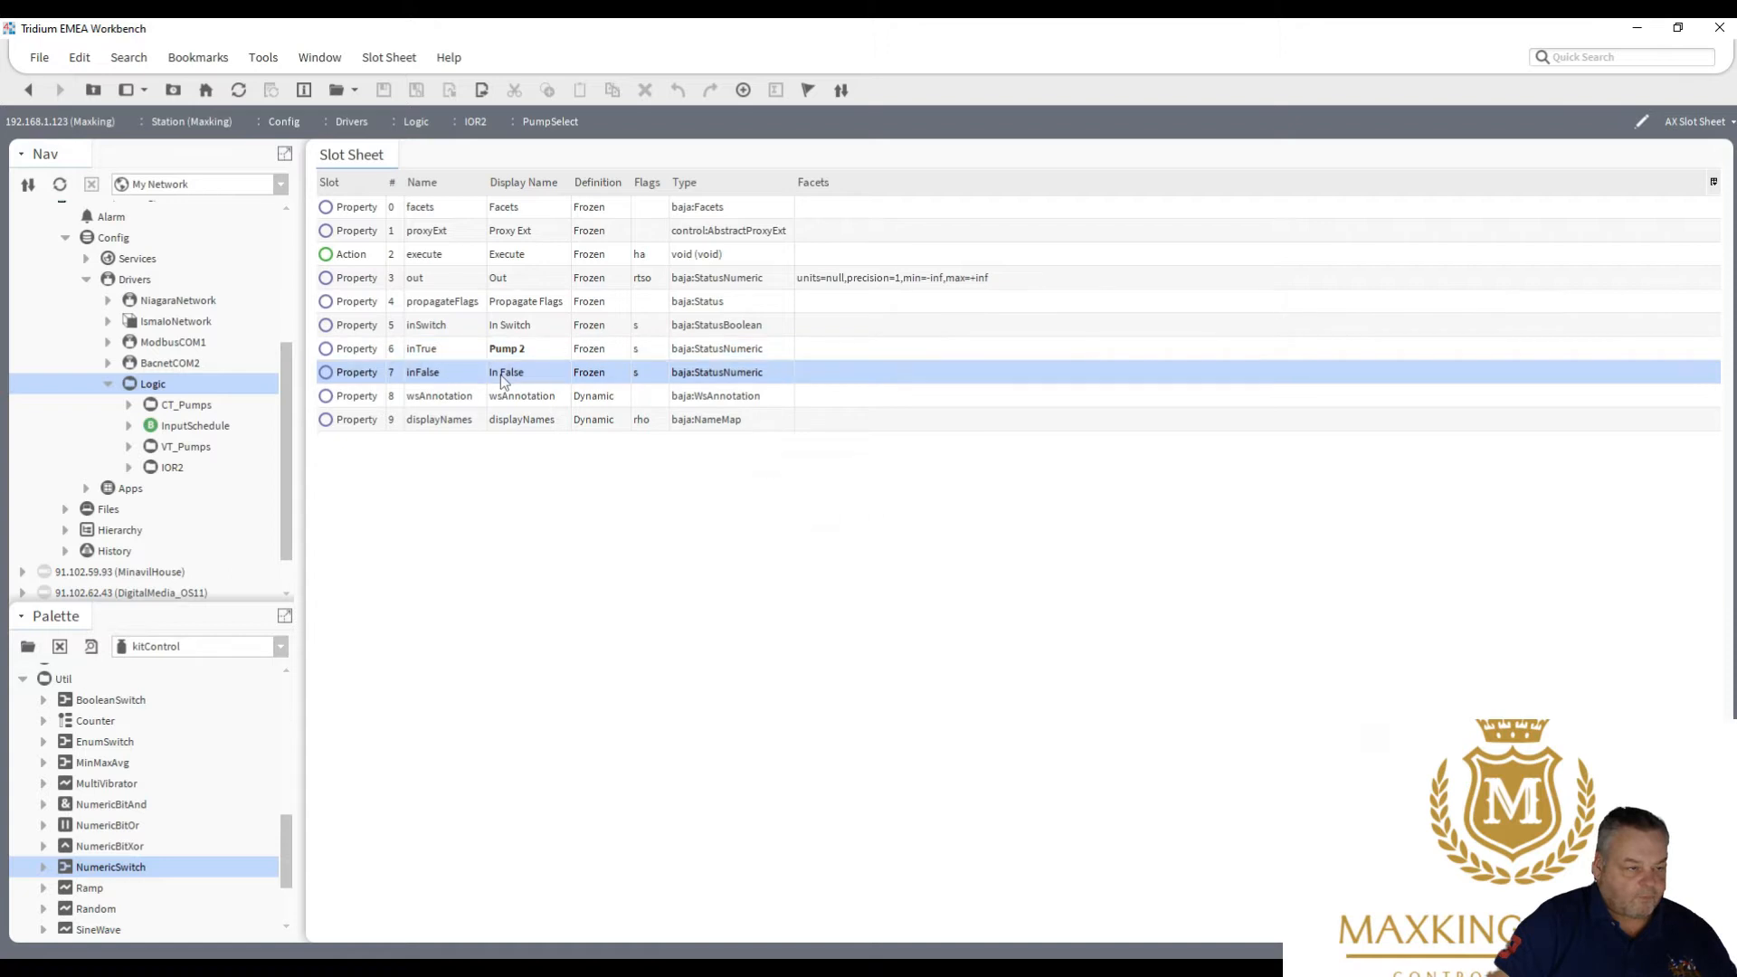
text(Pum)
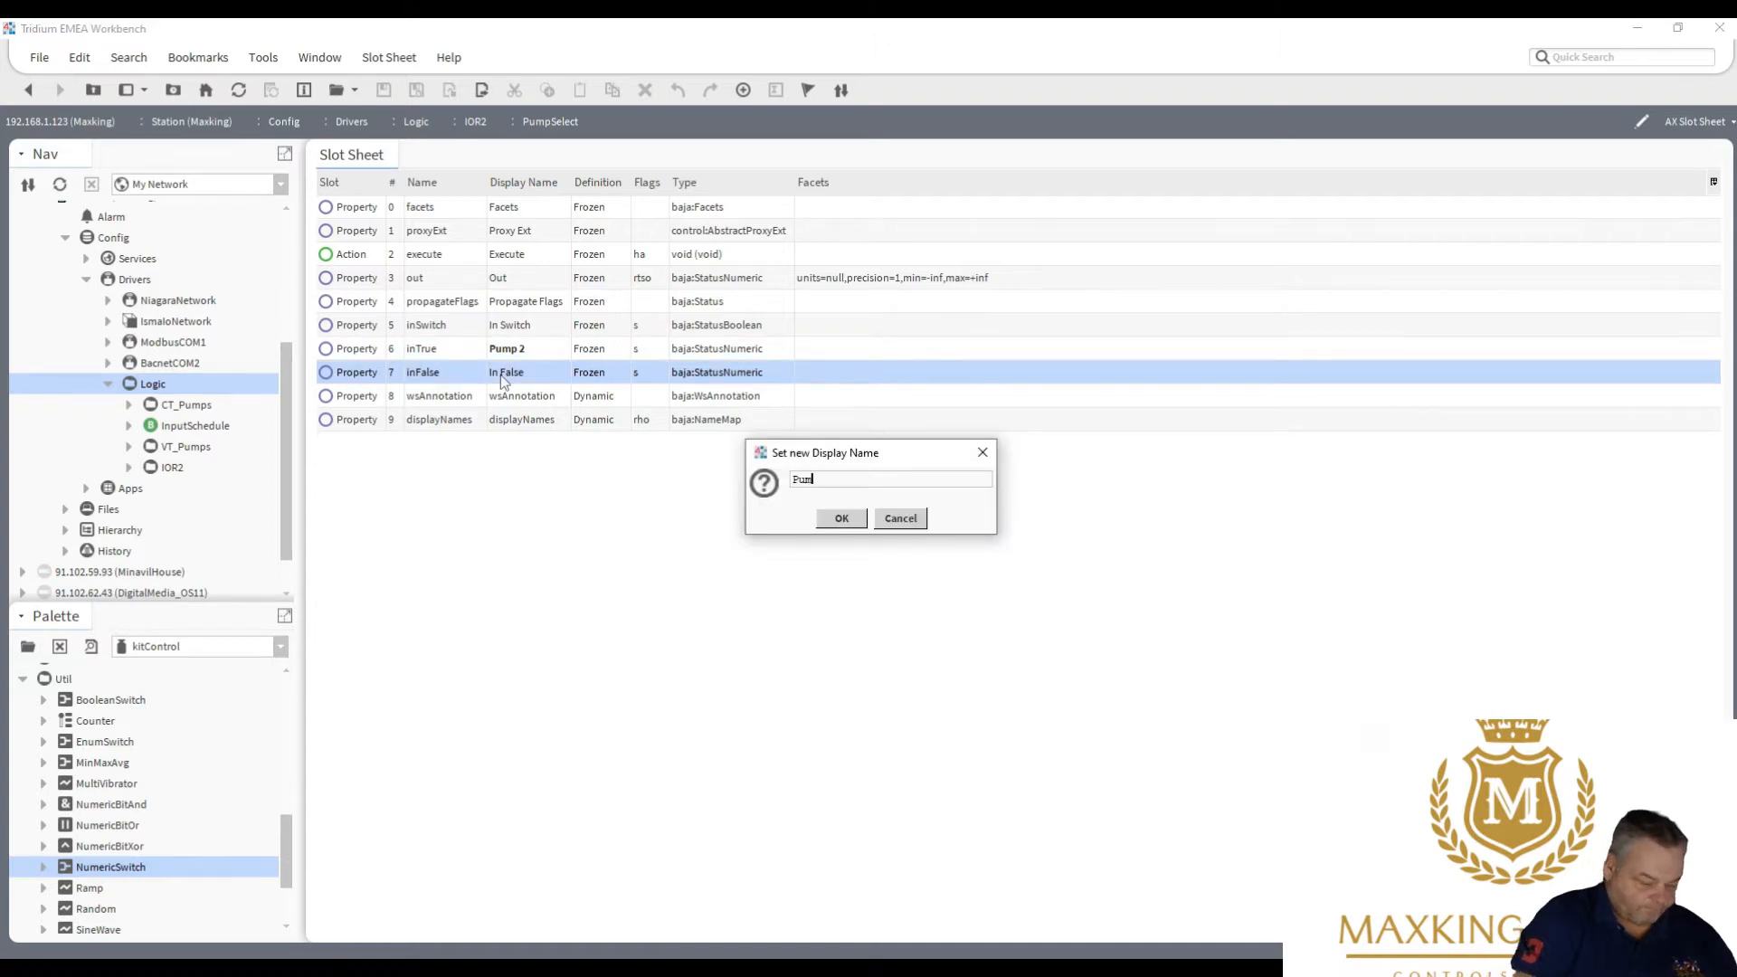
text(p 1)
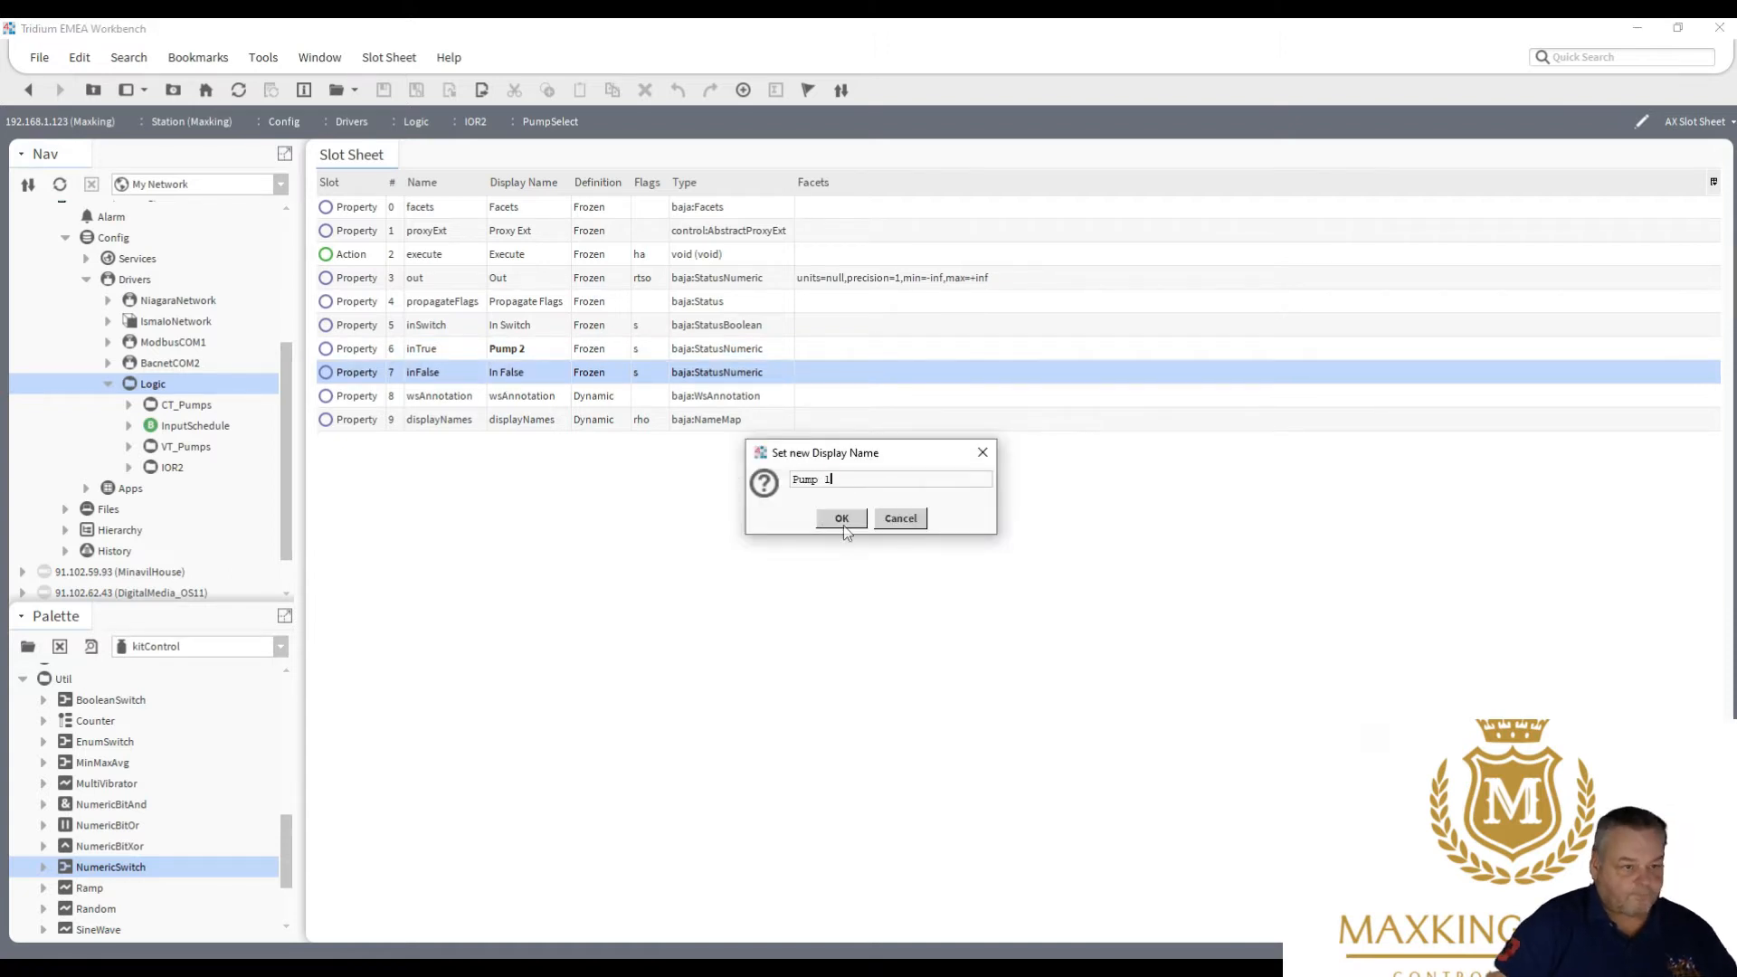
click(841, 521)
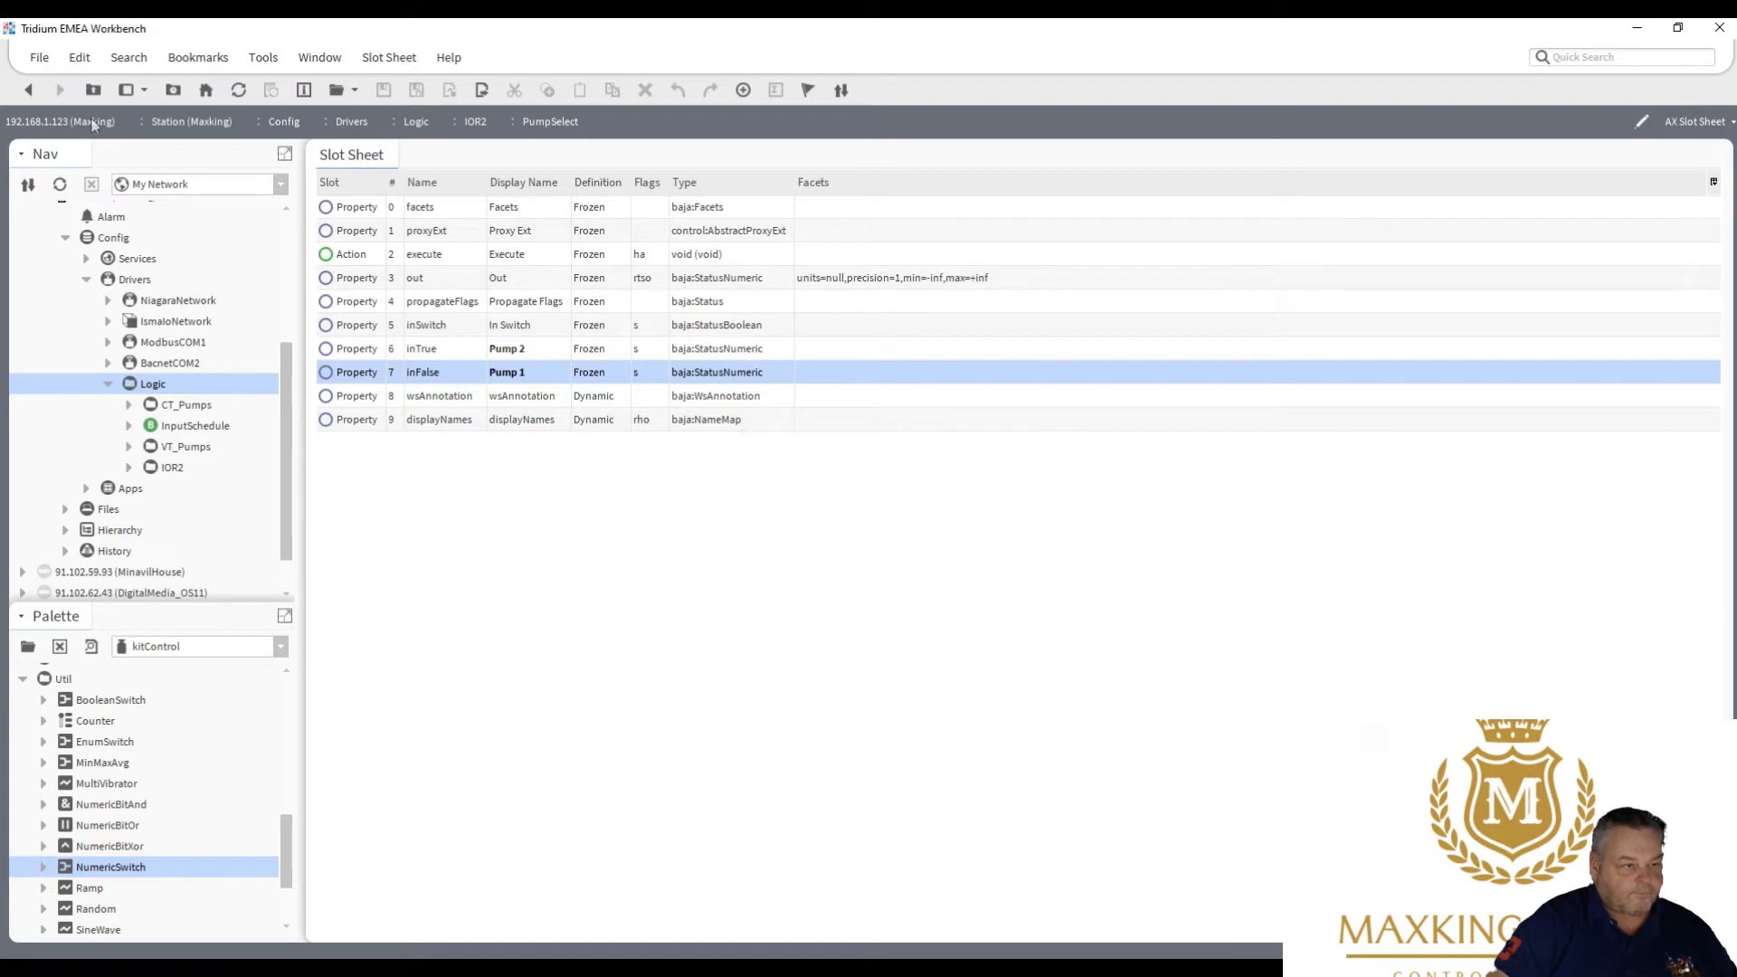
click(25, 92)
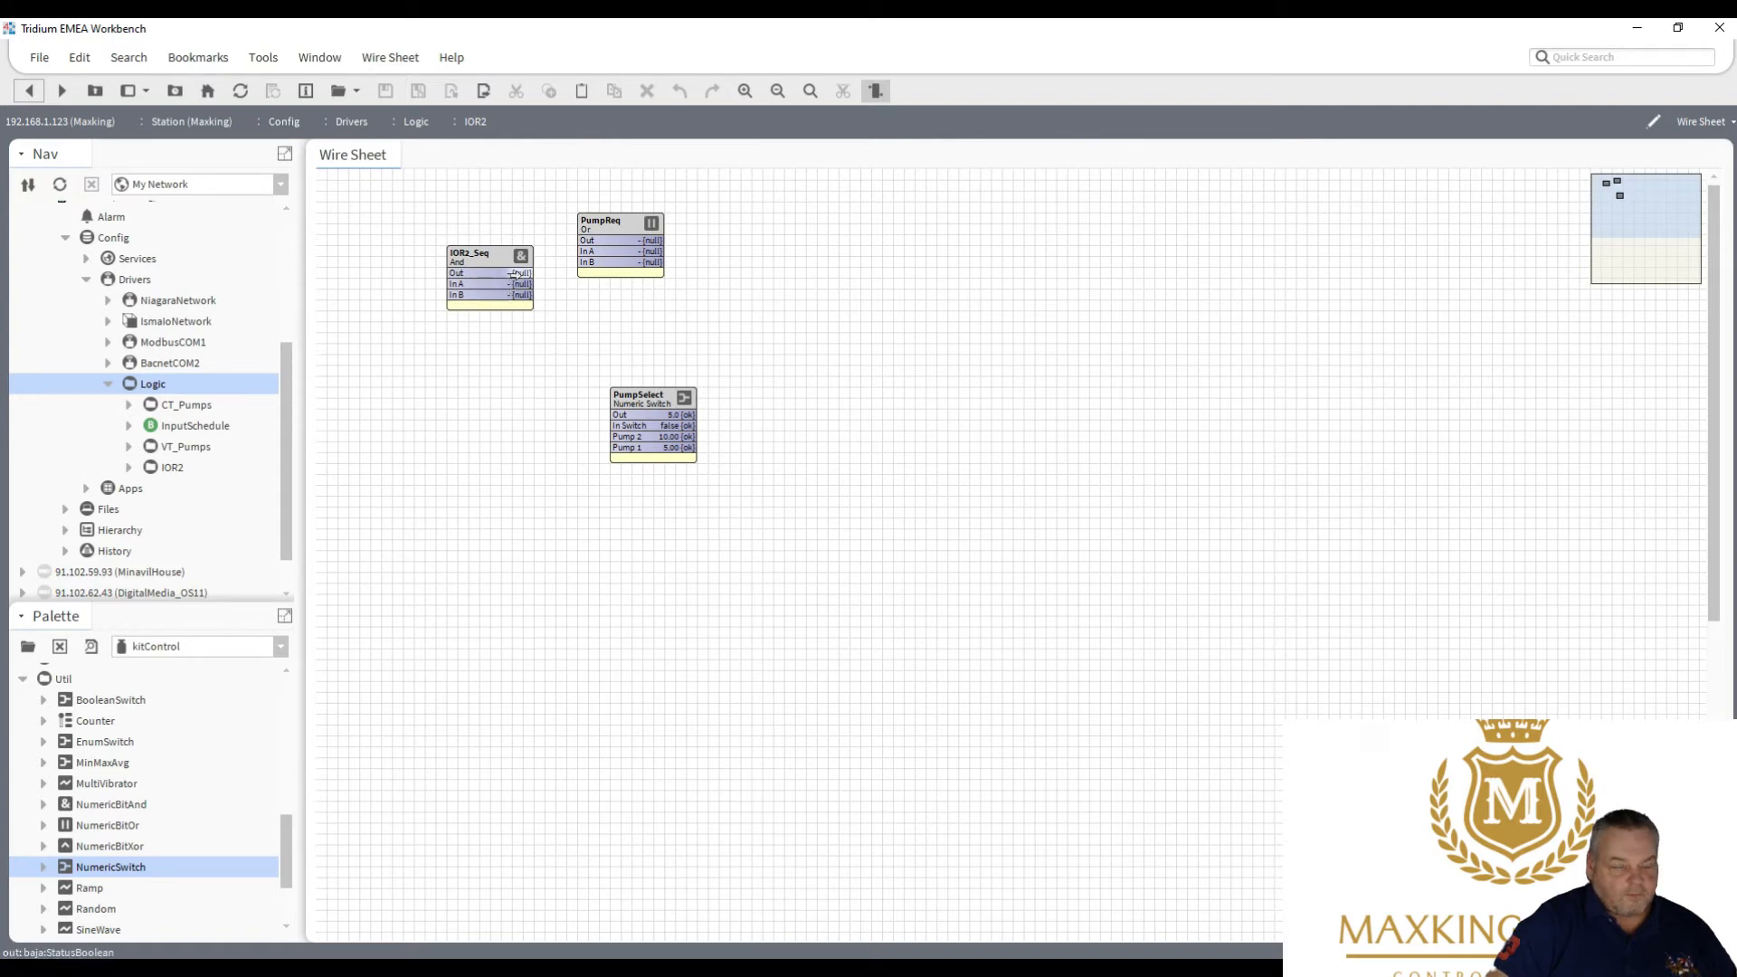
Link IOR2_Seq's Out to PumpSelect's In Switch, and add a second NumericSwitch named AO_Out to the right of PumpSelect.
drag(515, 273, 630, 426)
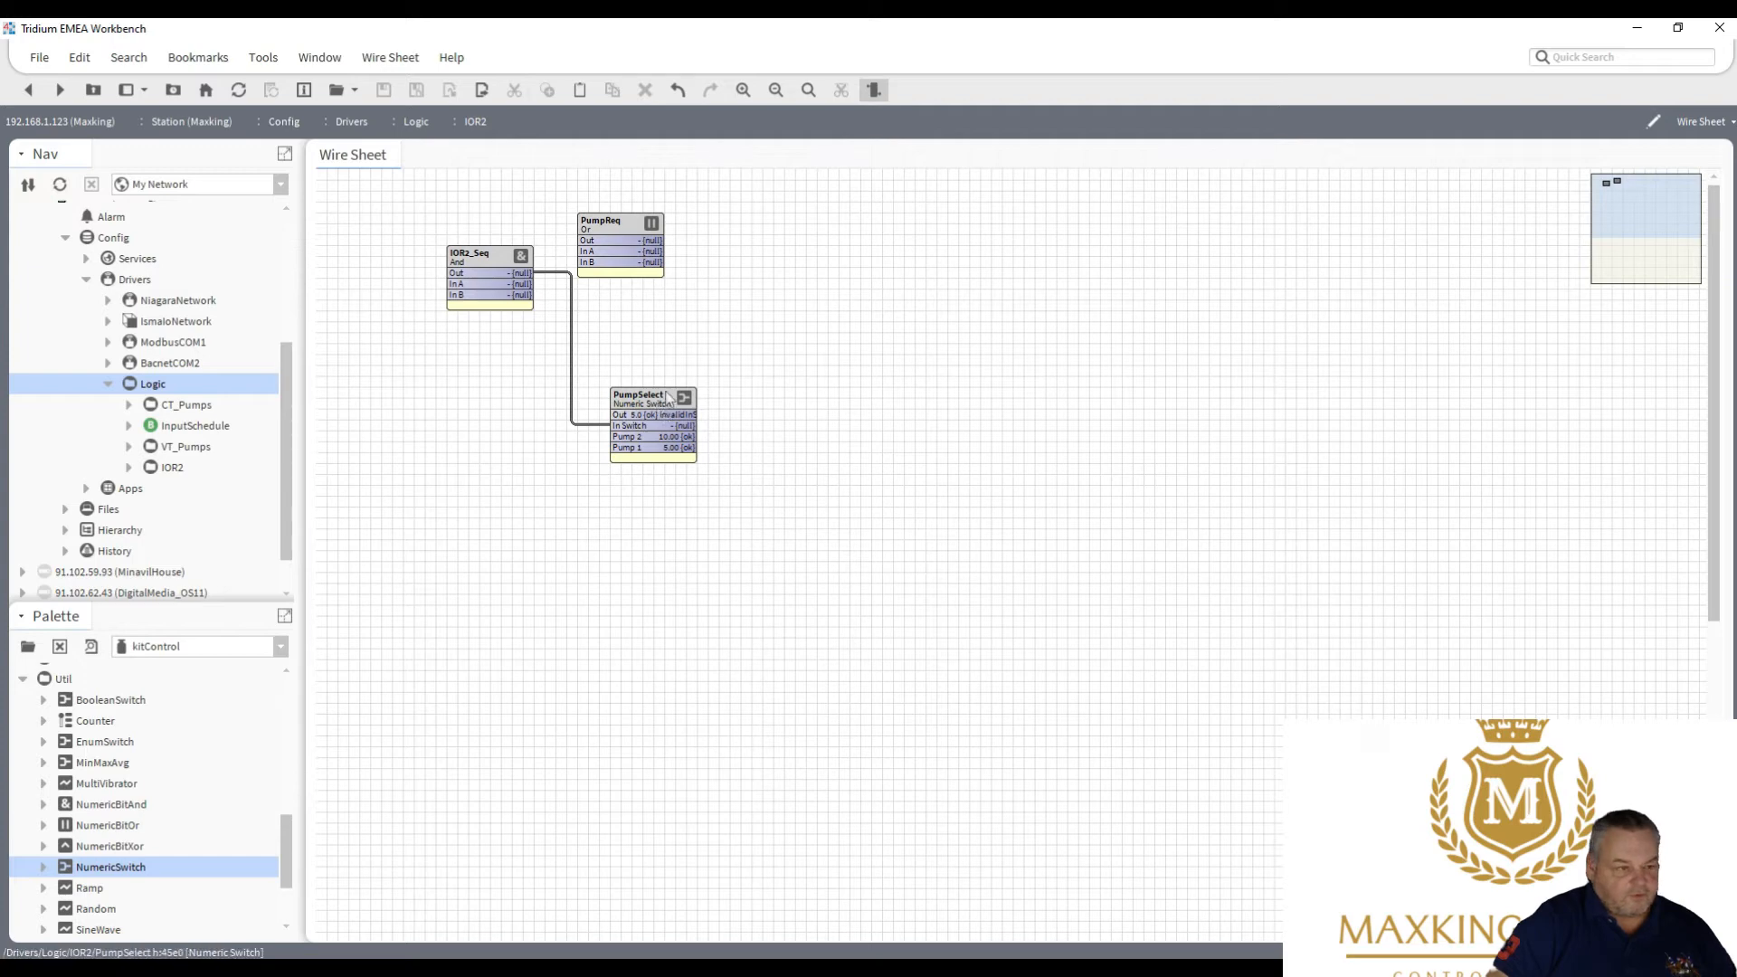
click(666, 405)
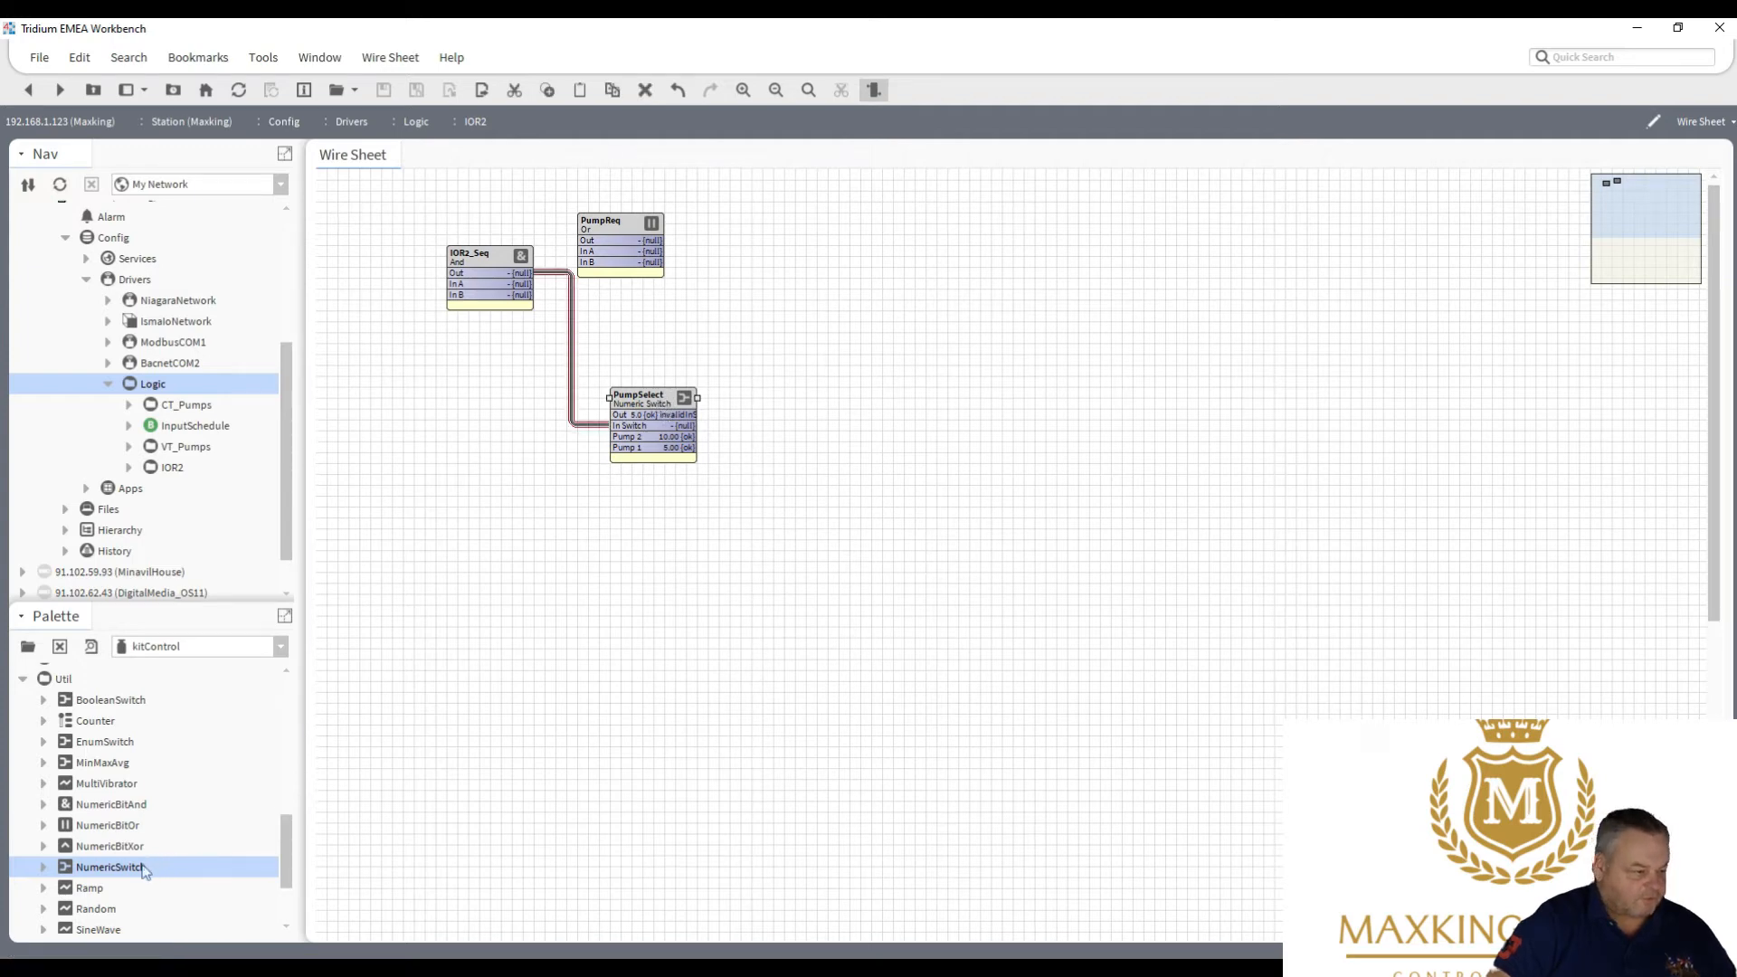
drag(368, 778, 762, 318)
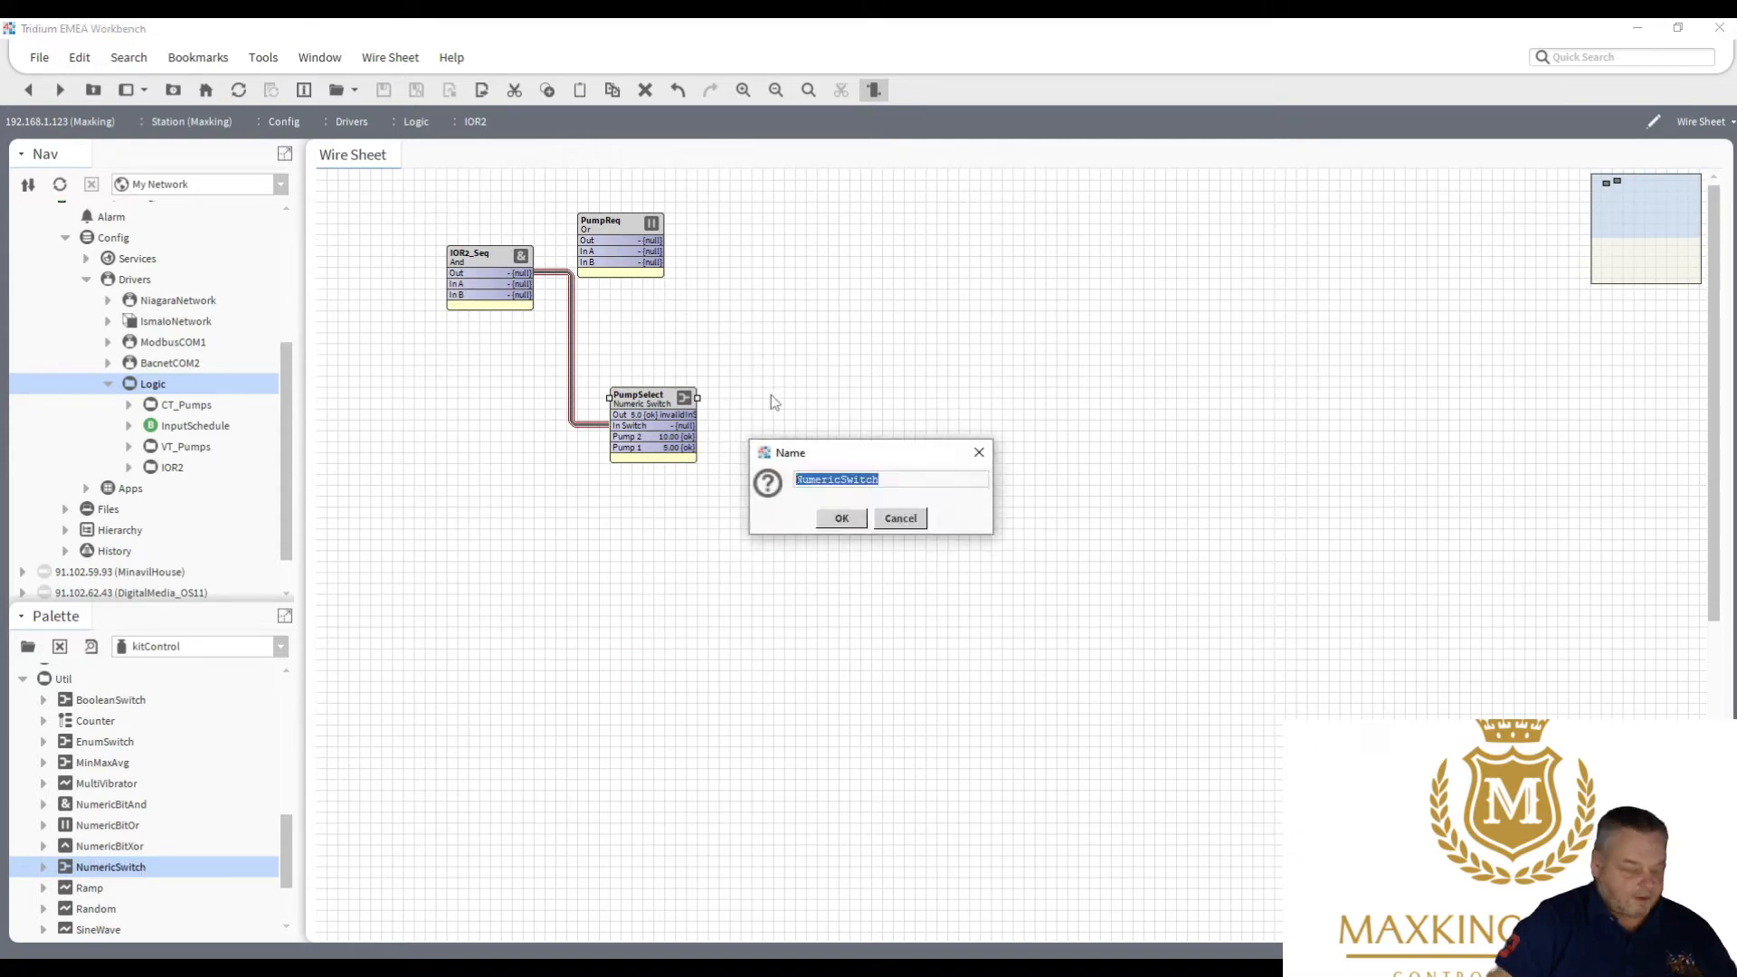
text(aO_)
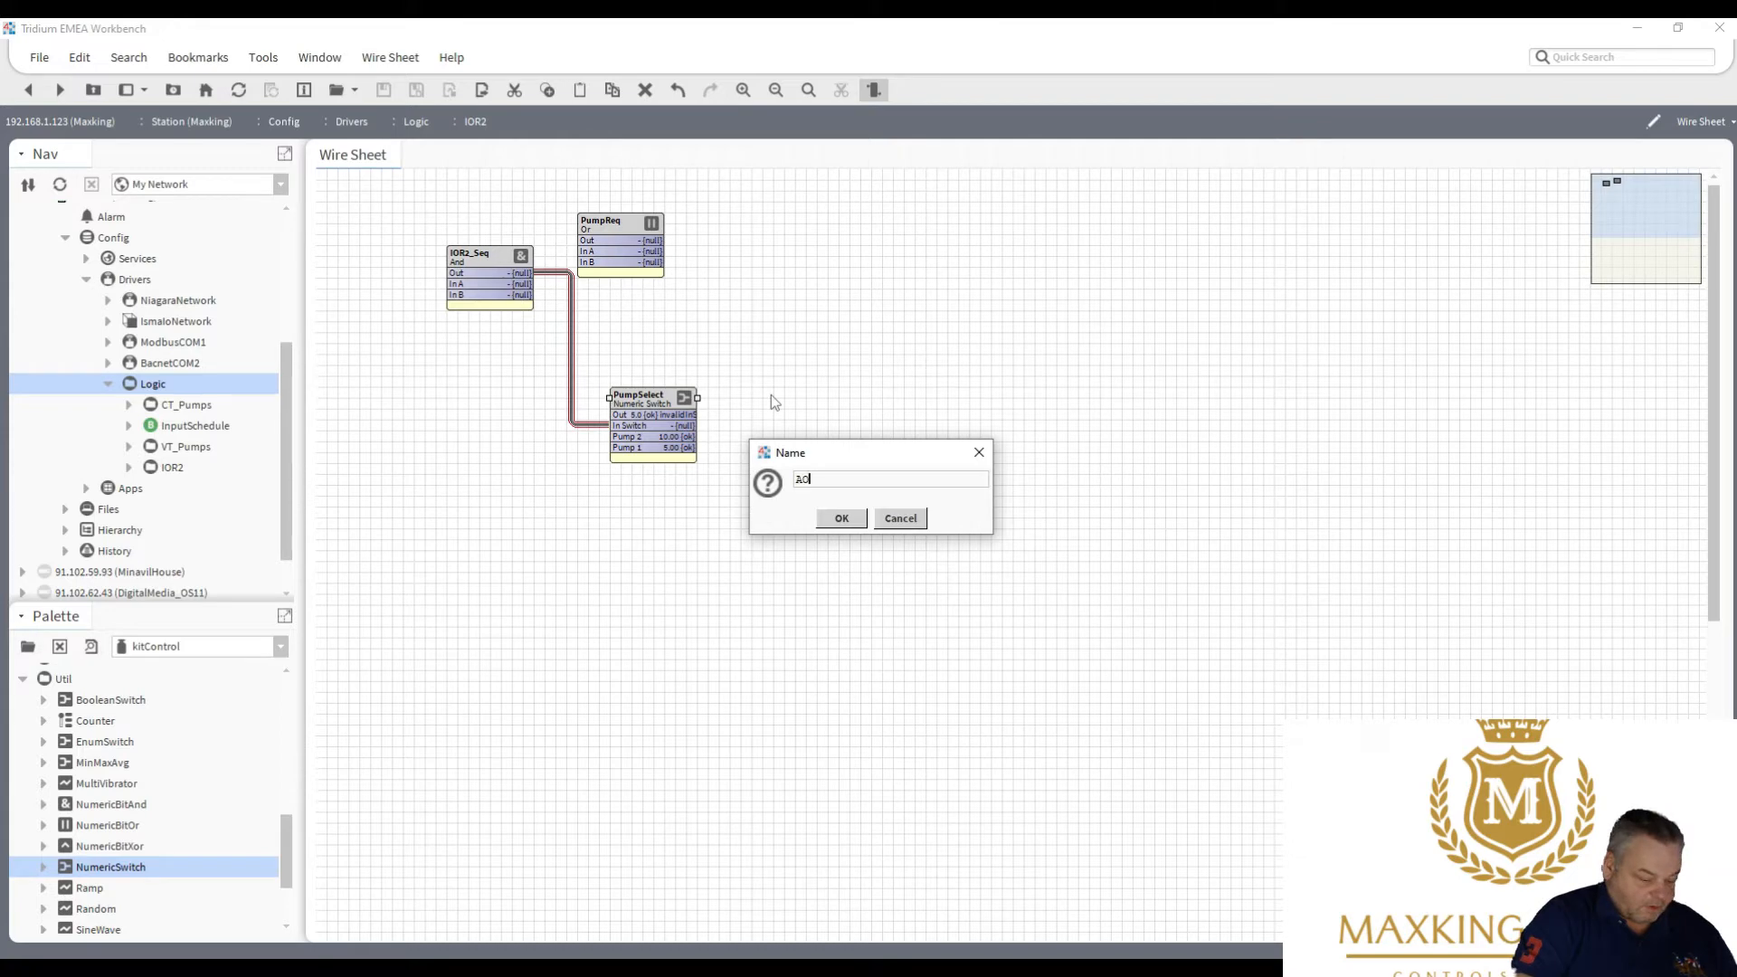
text(Out)
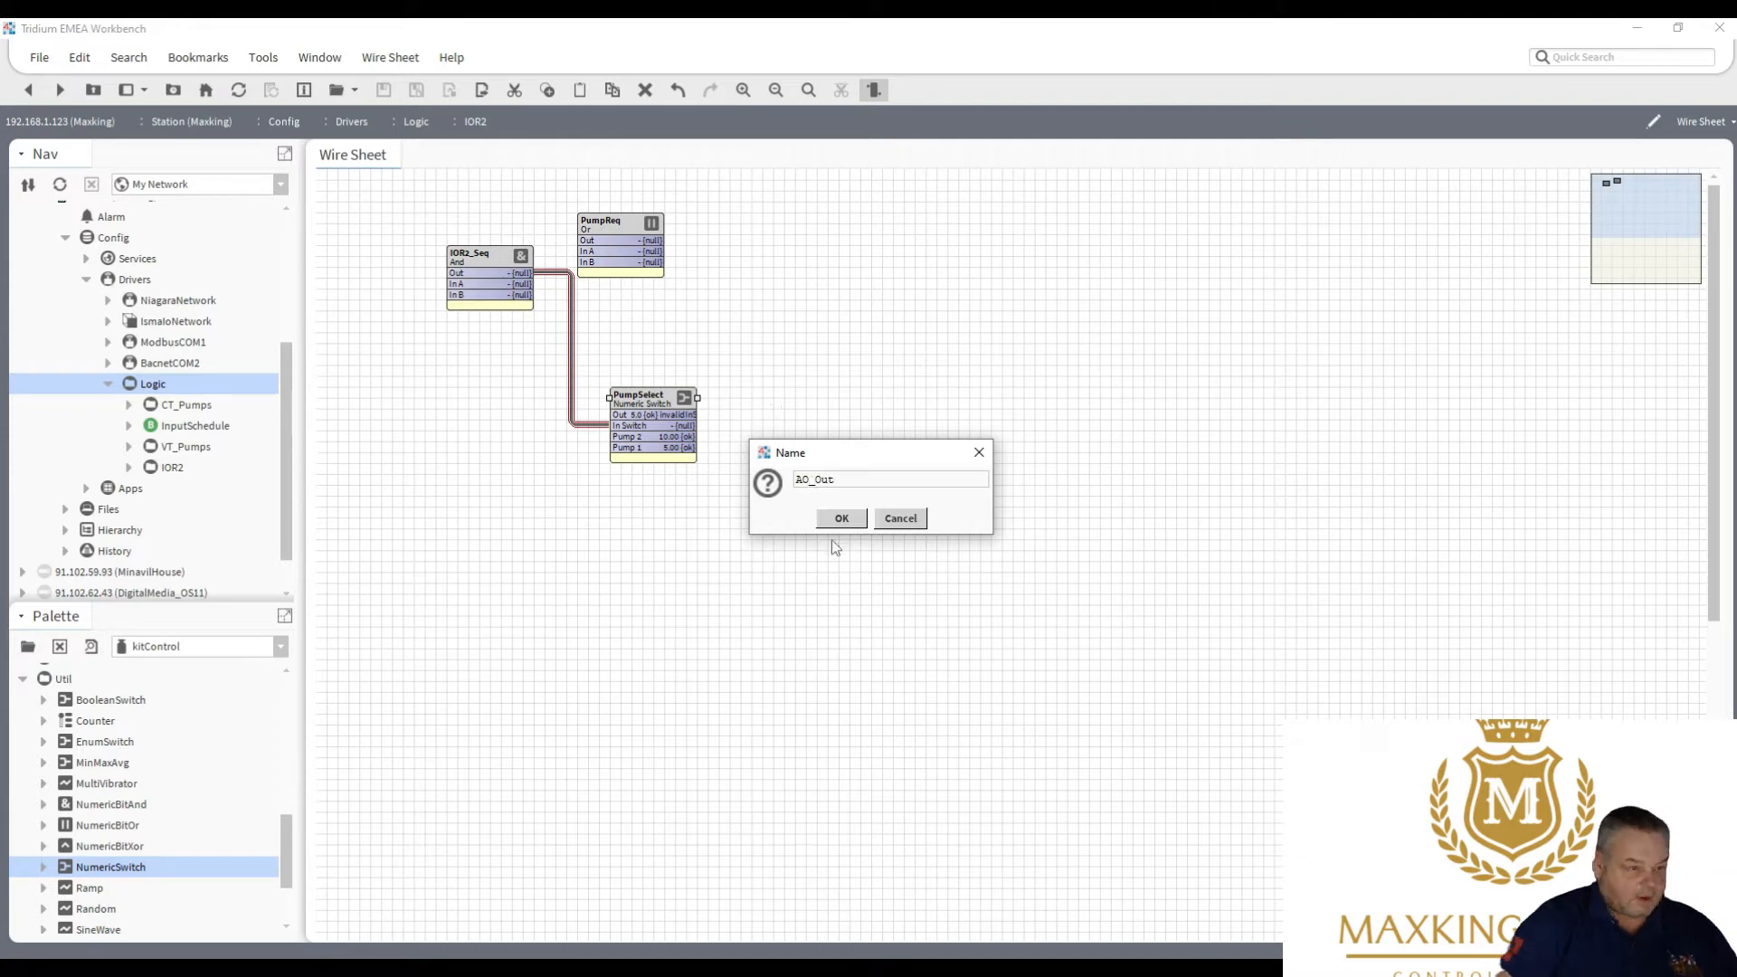
click(842, 518)
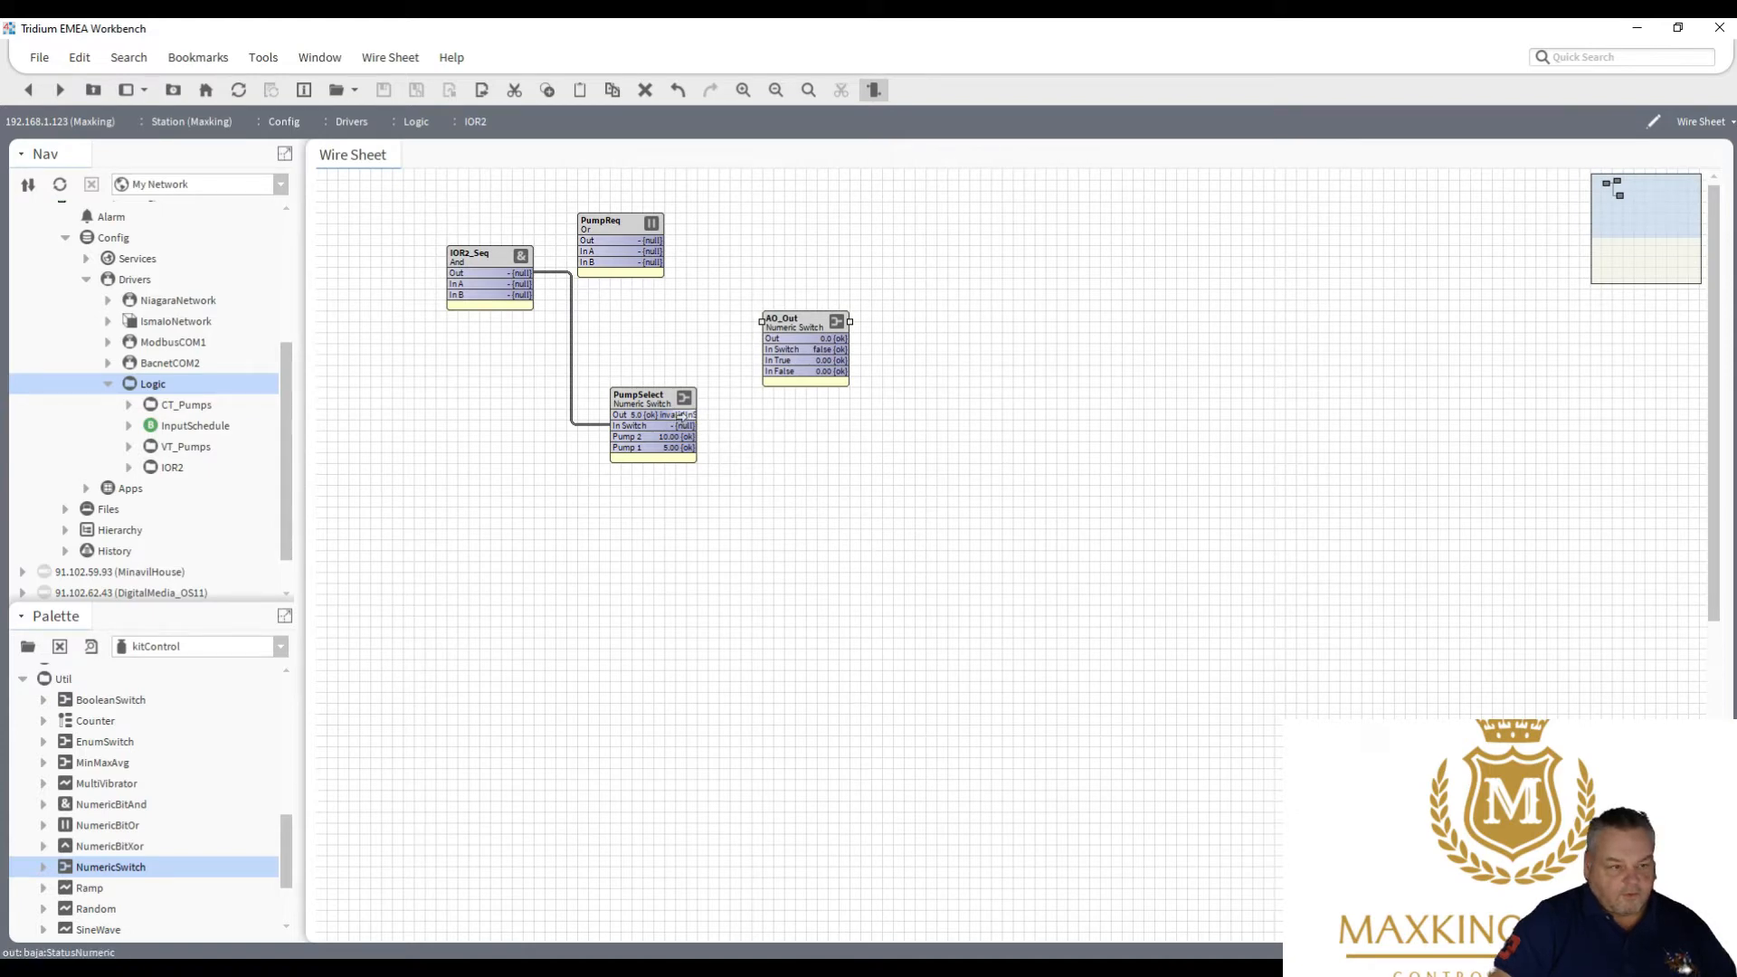
Link PumpSelect's Out to AO_Out's In True and PumpReq's Out to AO_Out's In Switch.
drag(741, 374, 774, 359)
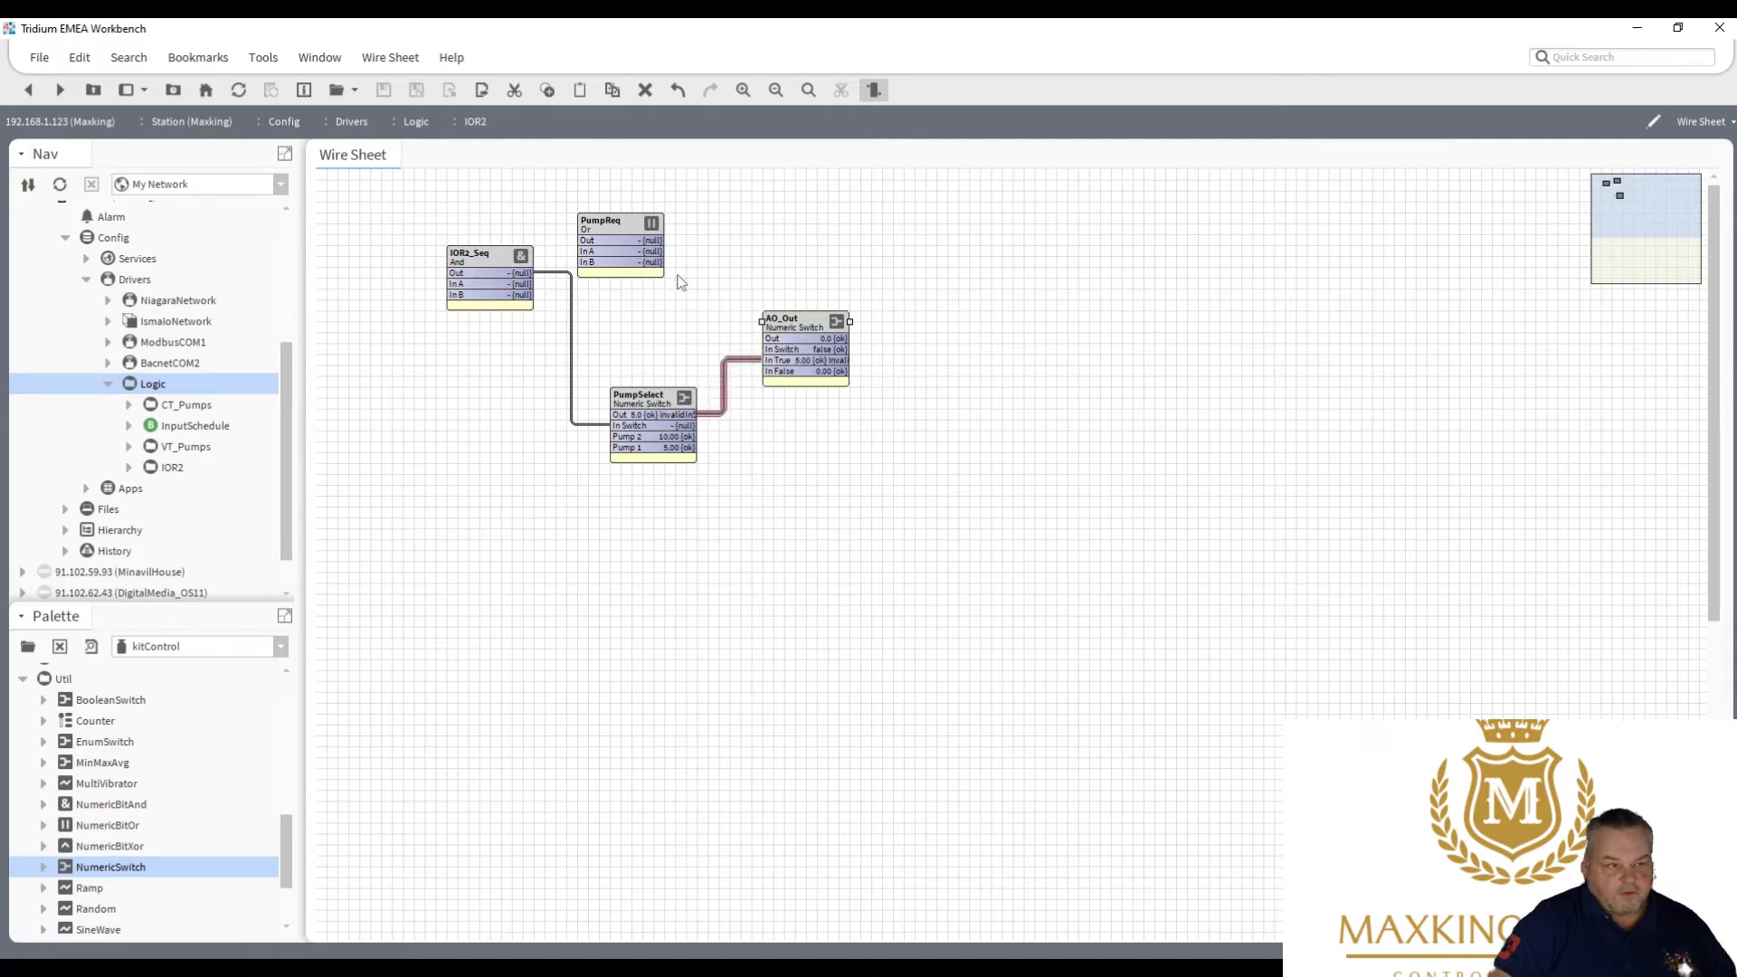
drag(654, 241, 781, 351)
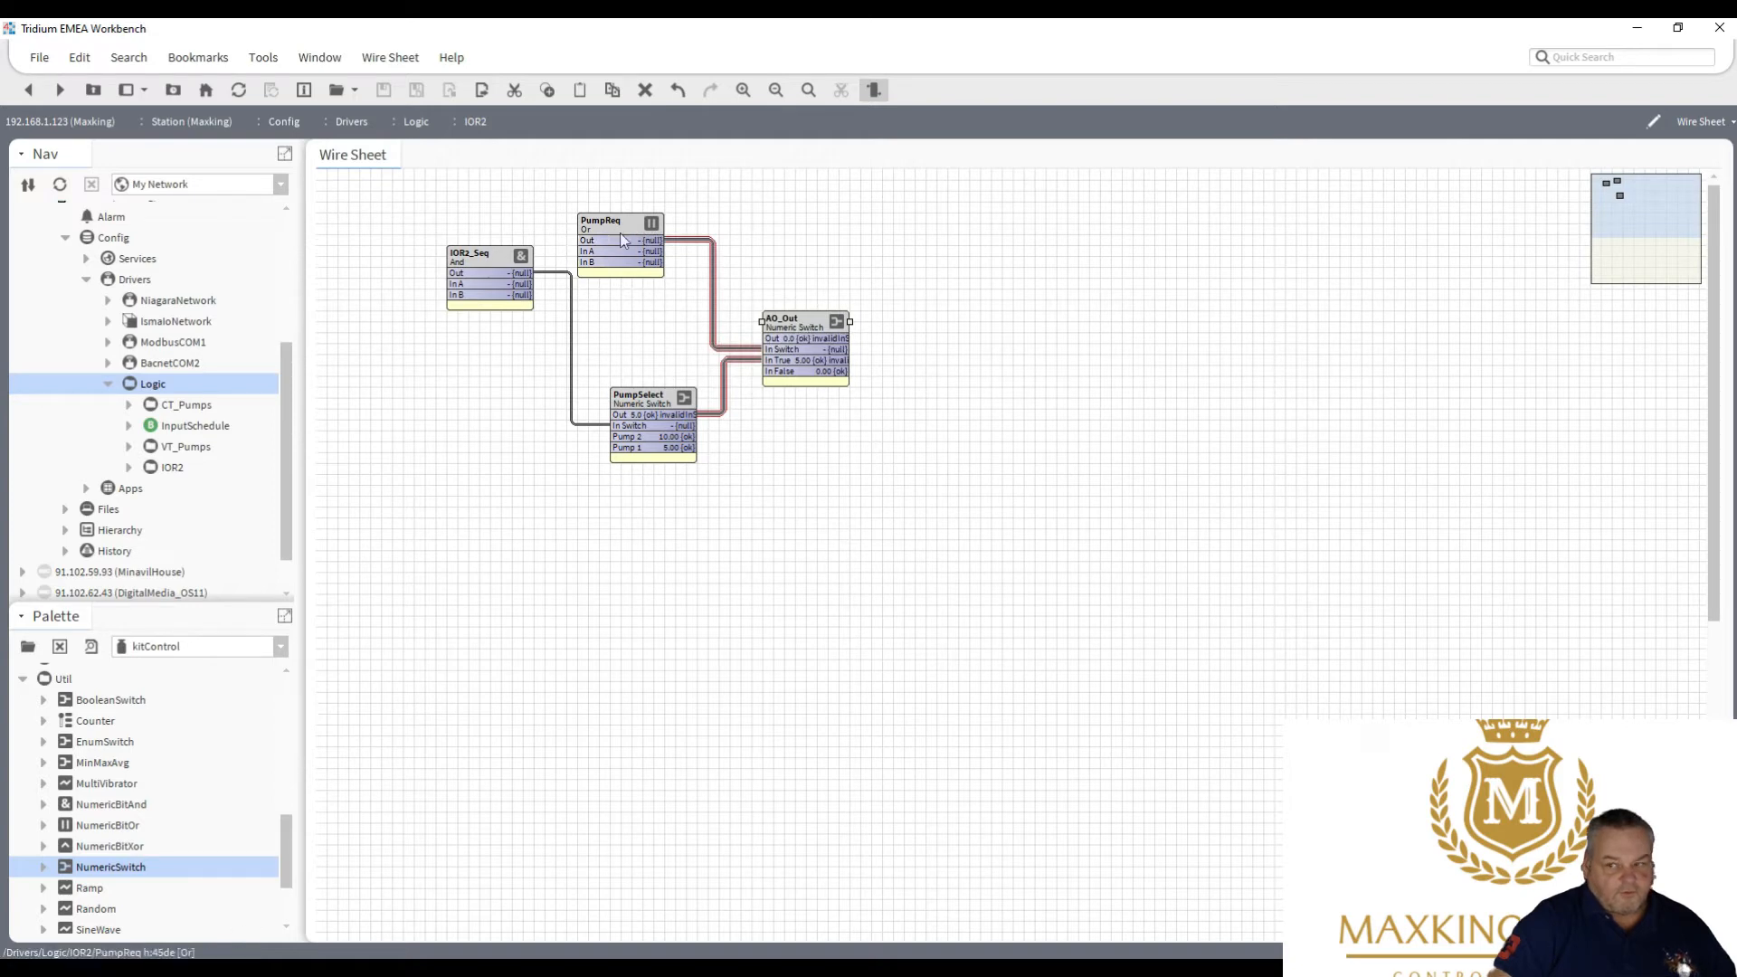
Move PumpReq slightly lower and link IOR2_Seq's In A and In B to PumpReq's In A and In B.
drag(633, 244, 642, 266)
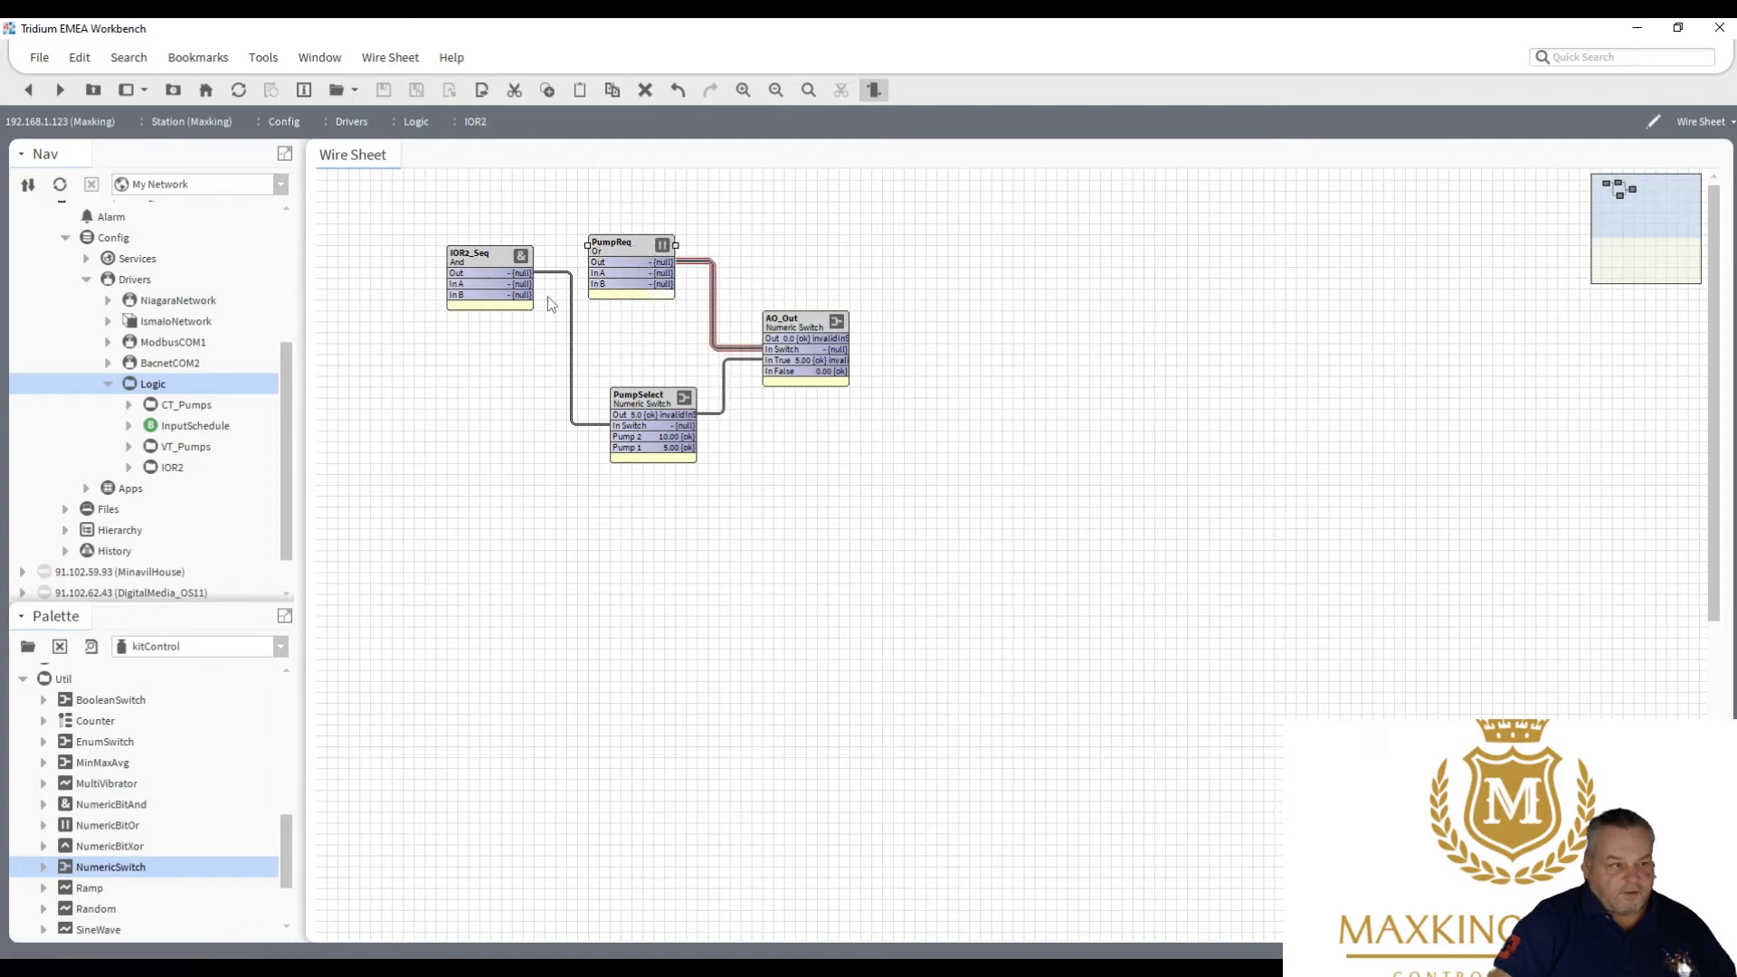
drag(524, 286, 593, 272)
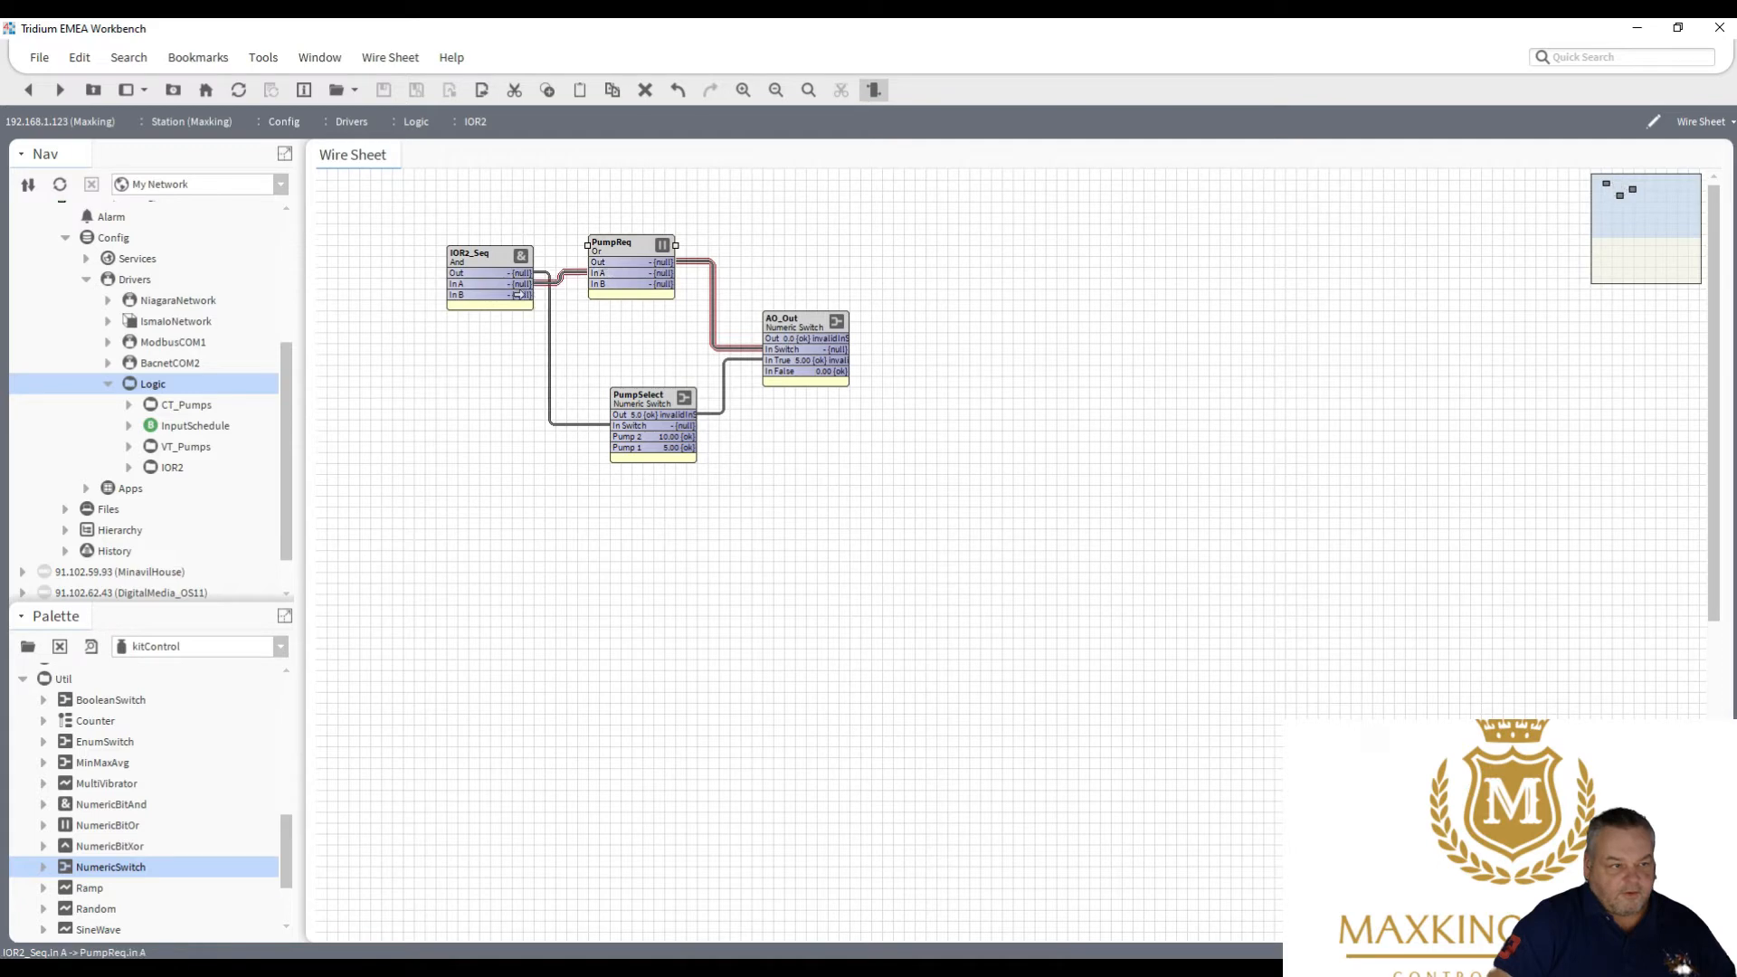
drag(518, 294, 606, 281)
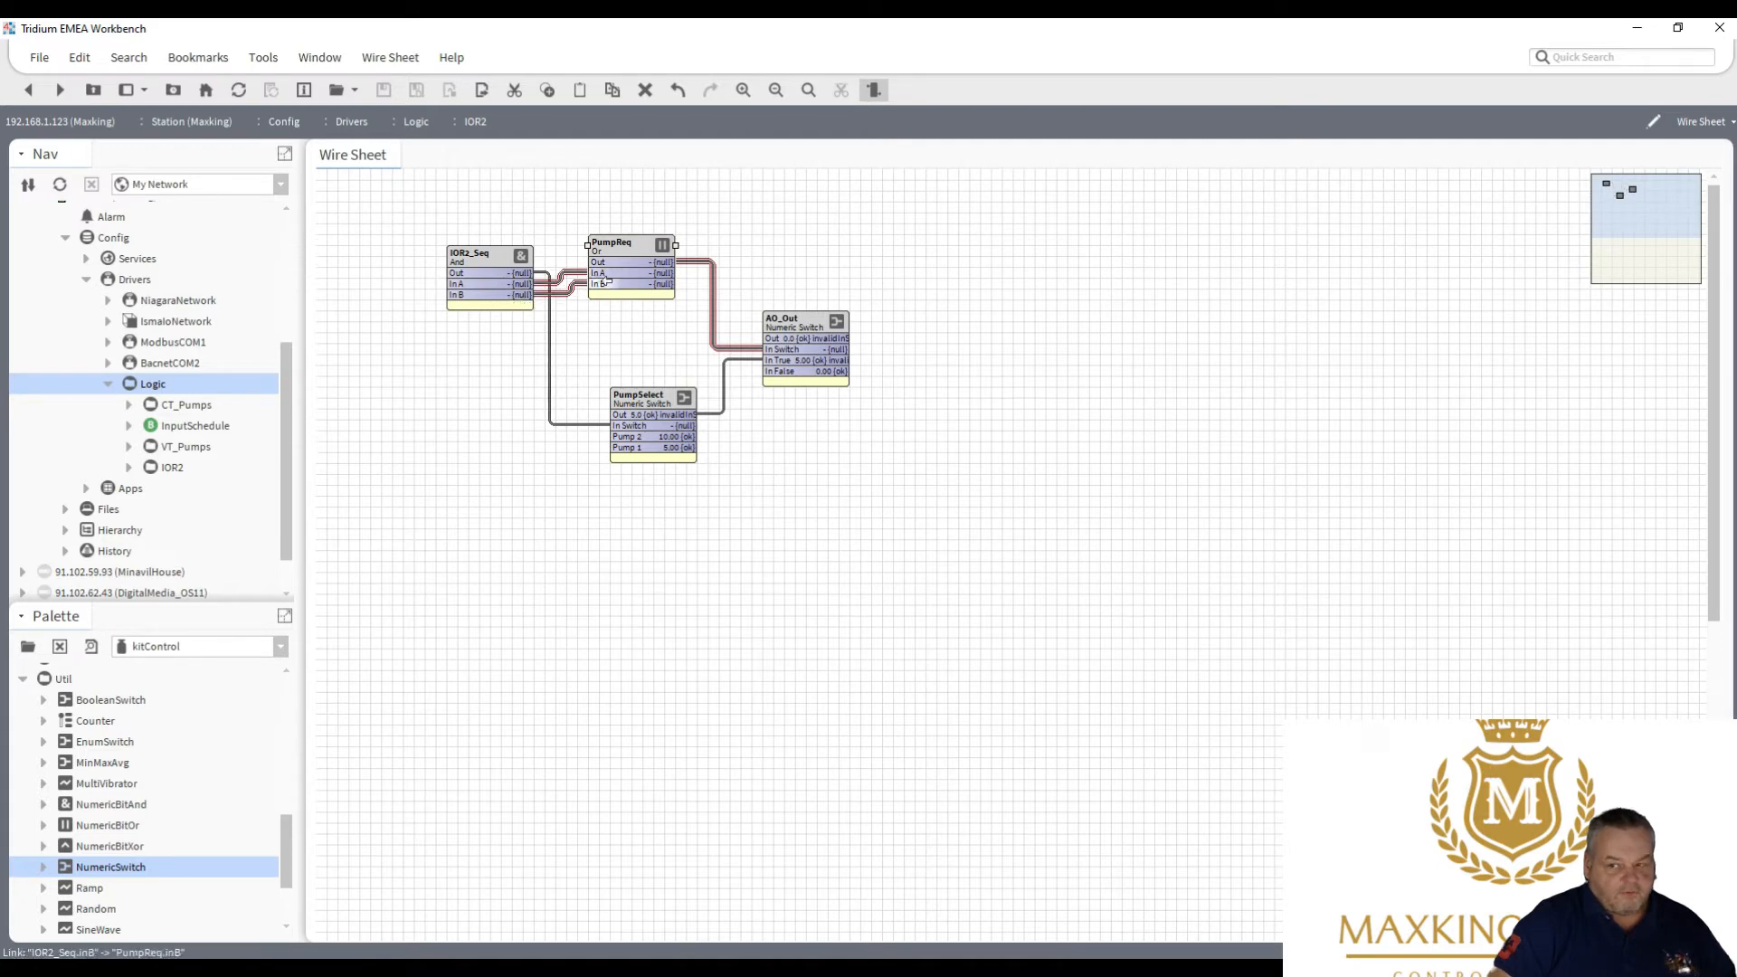
In IOR2_Seq's AX Slot Sheet, set the display name of the inA slot to Pump1.
right_click(467, 267)
mouse_move(606, 276)
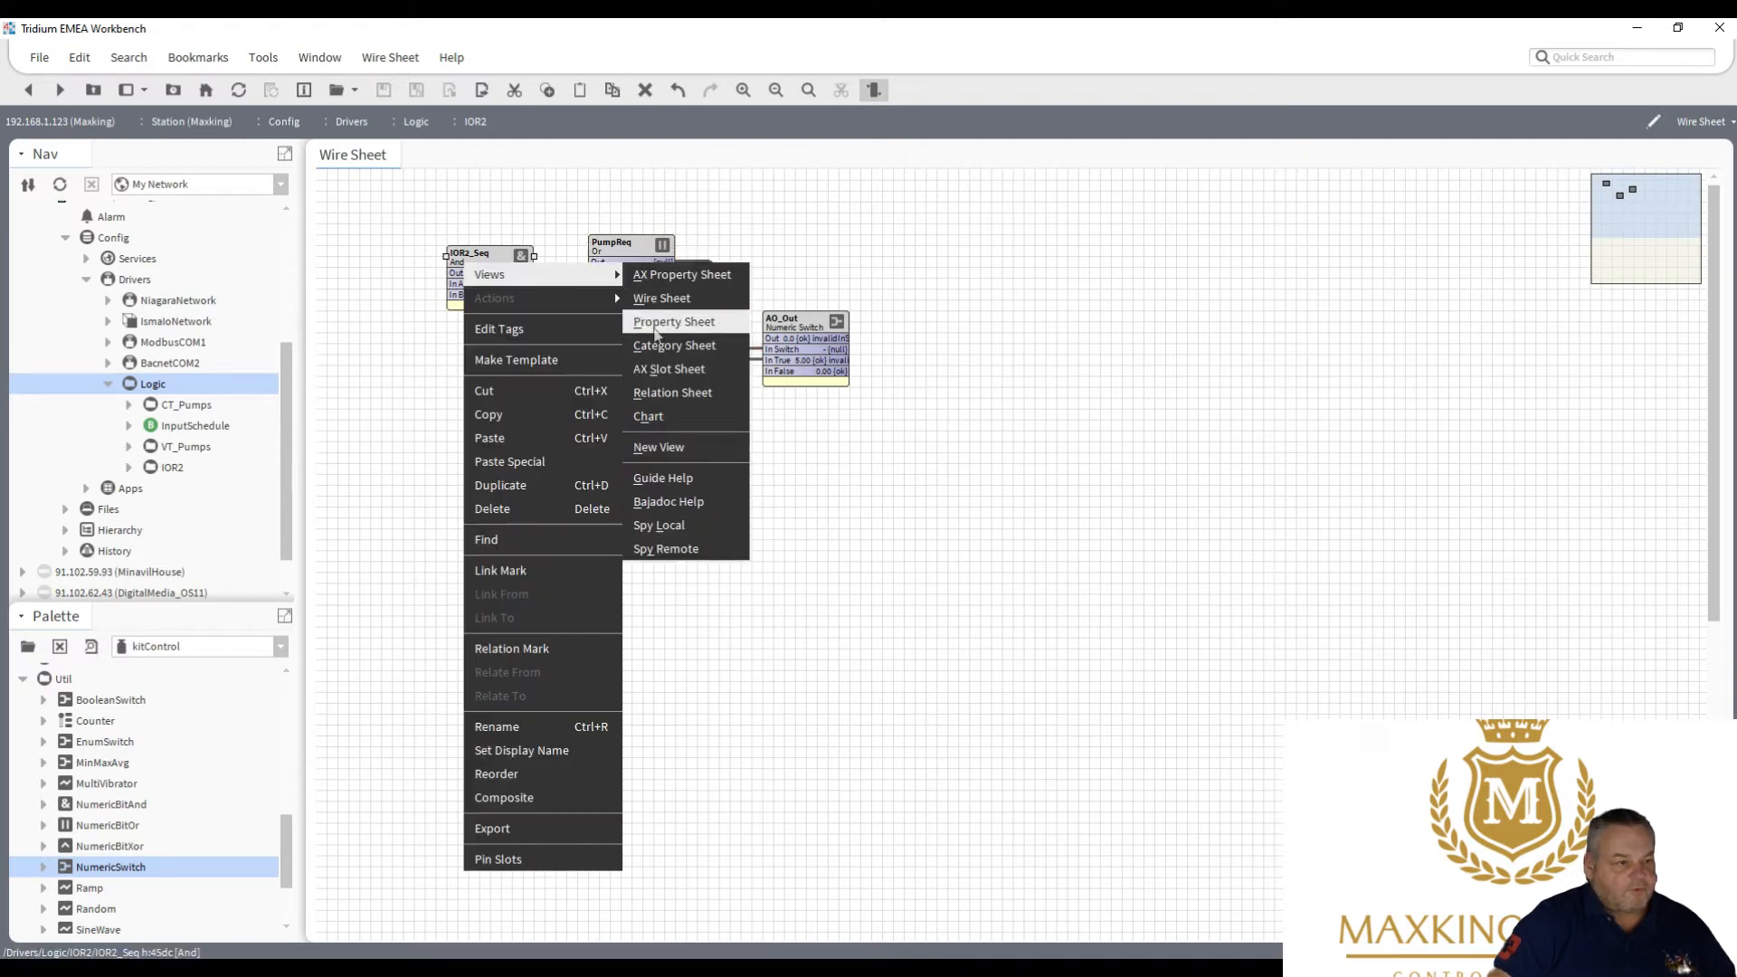
click(657, 369)
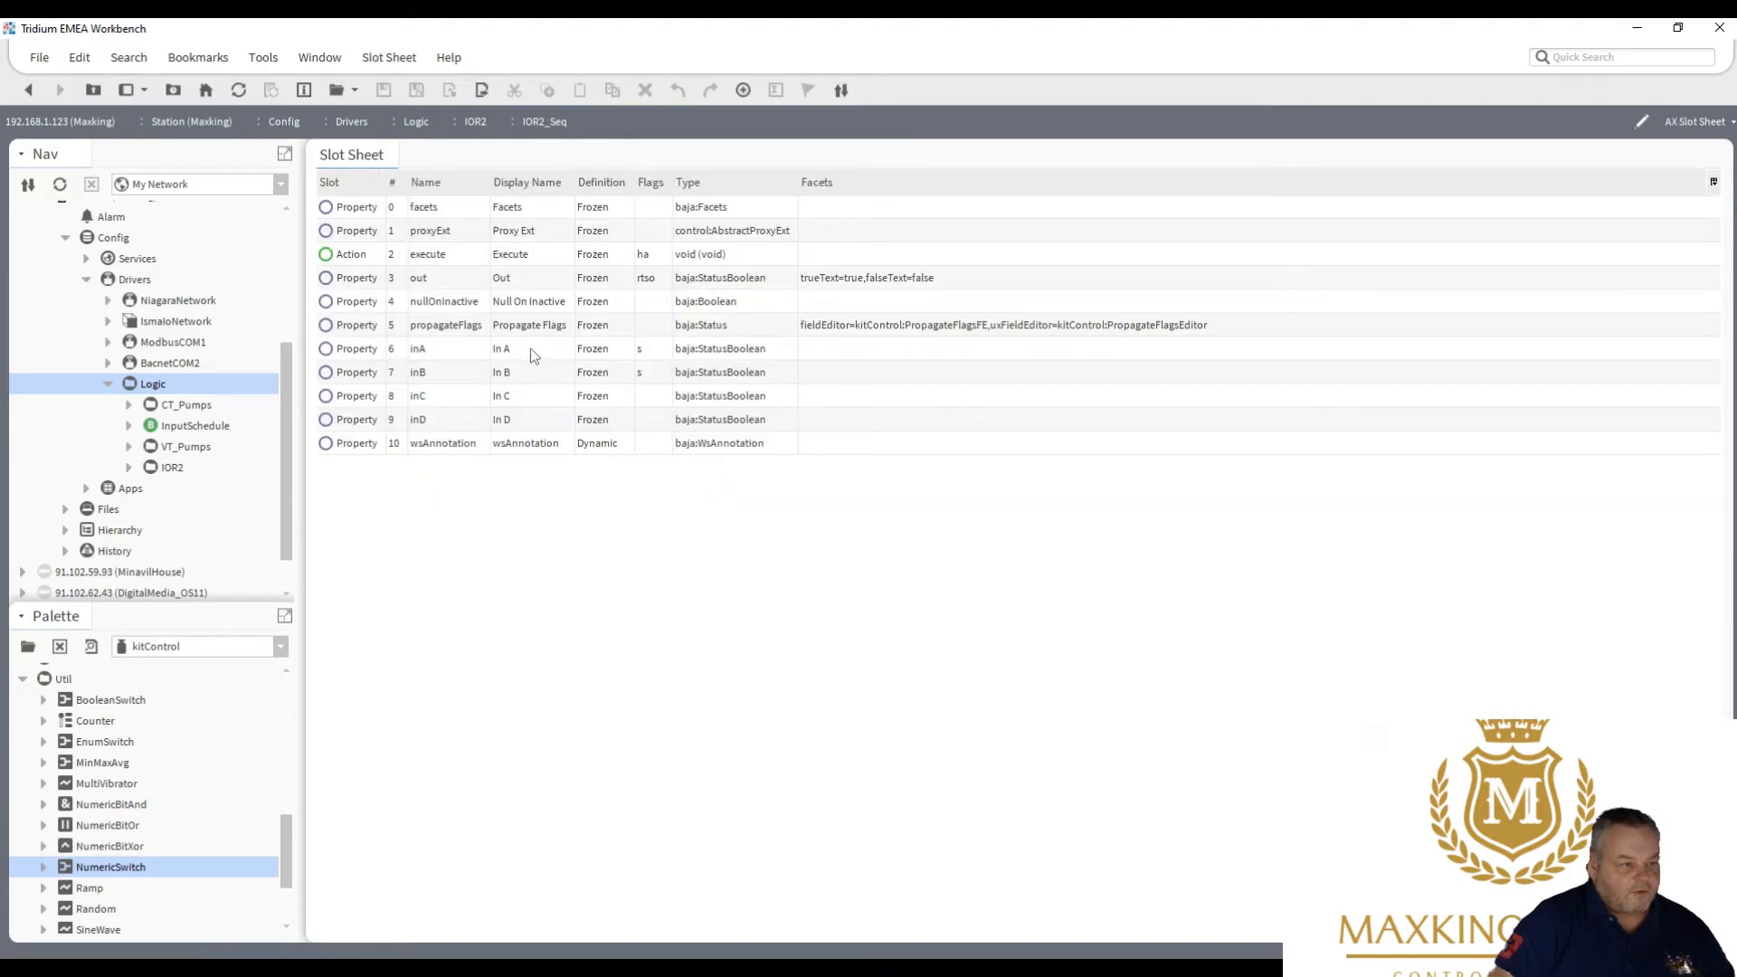
double_click(530, 350)
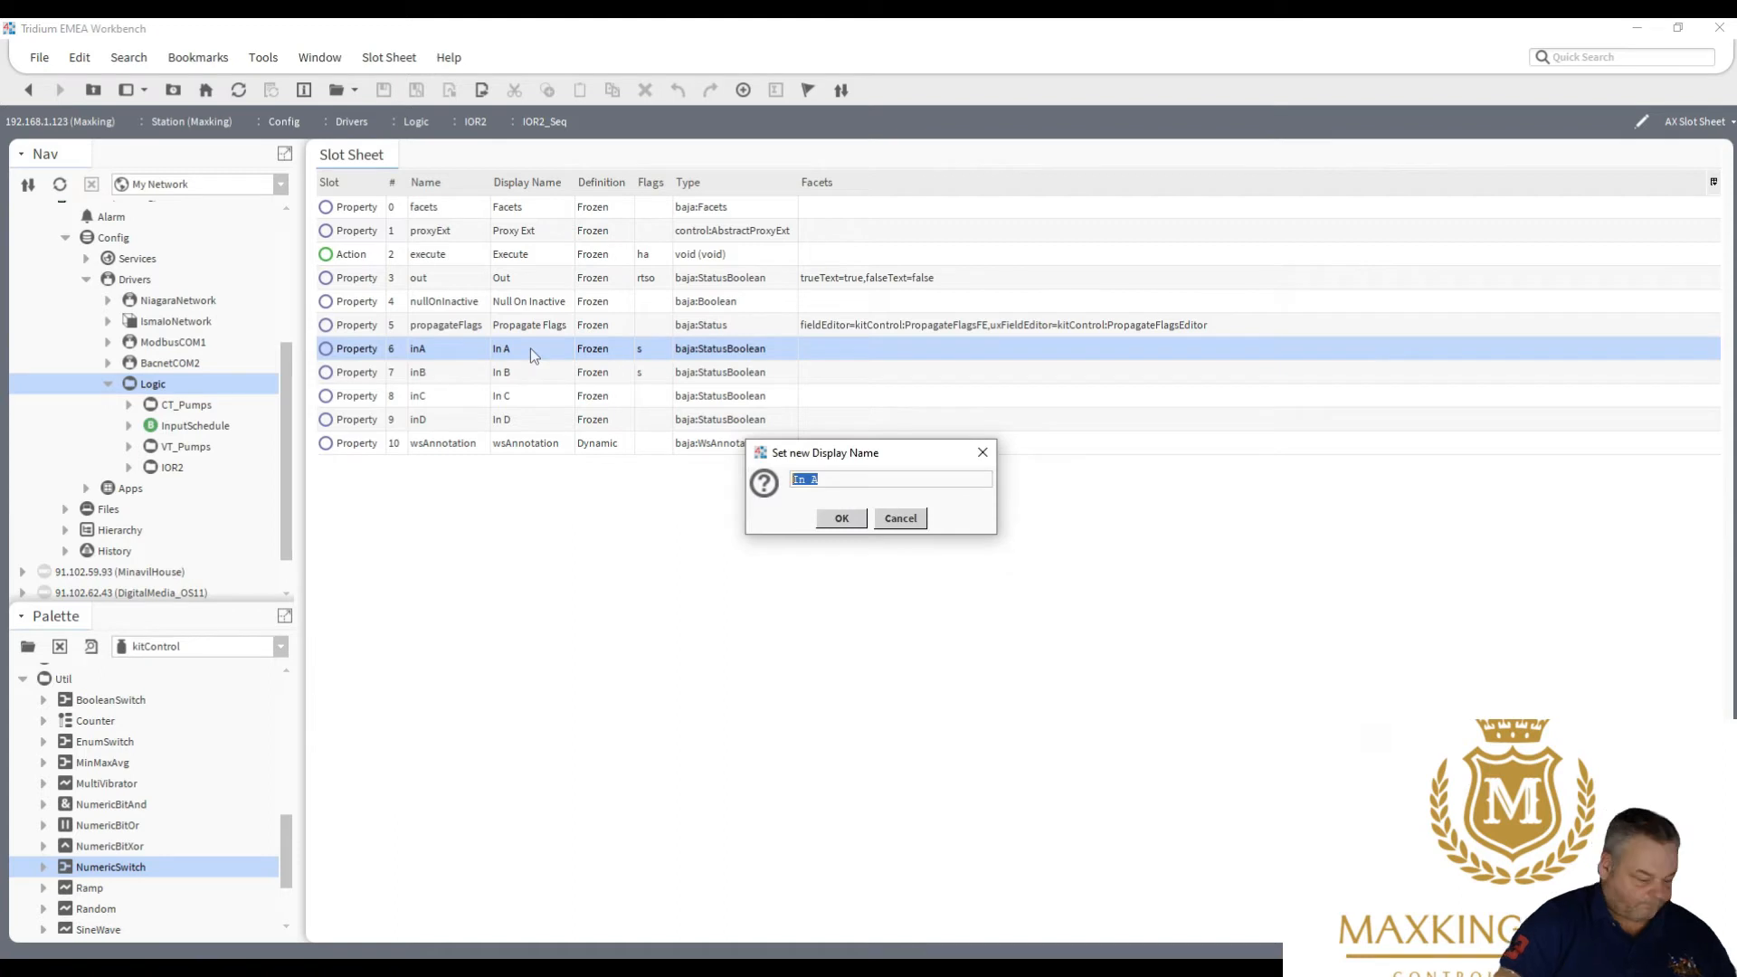
text(Pump1)
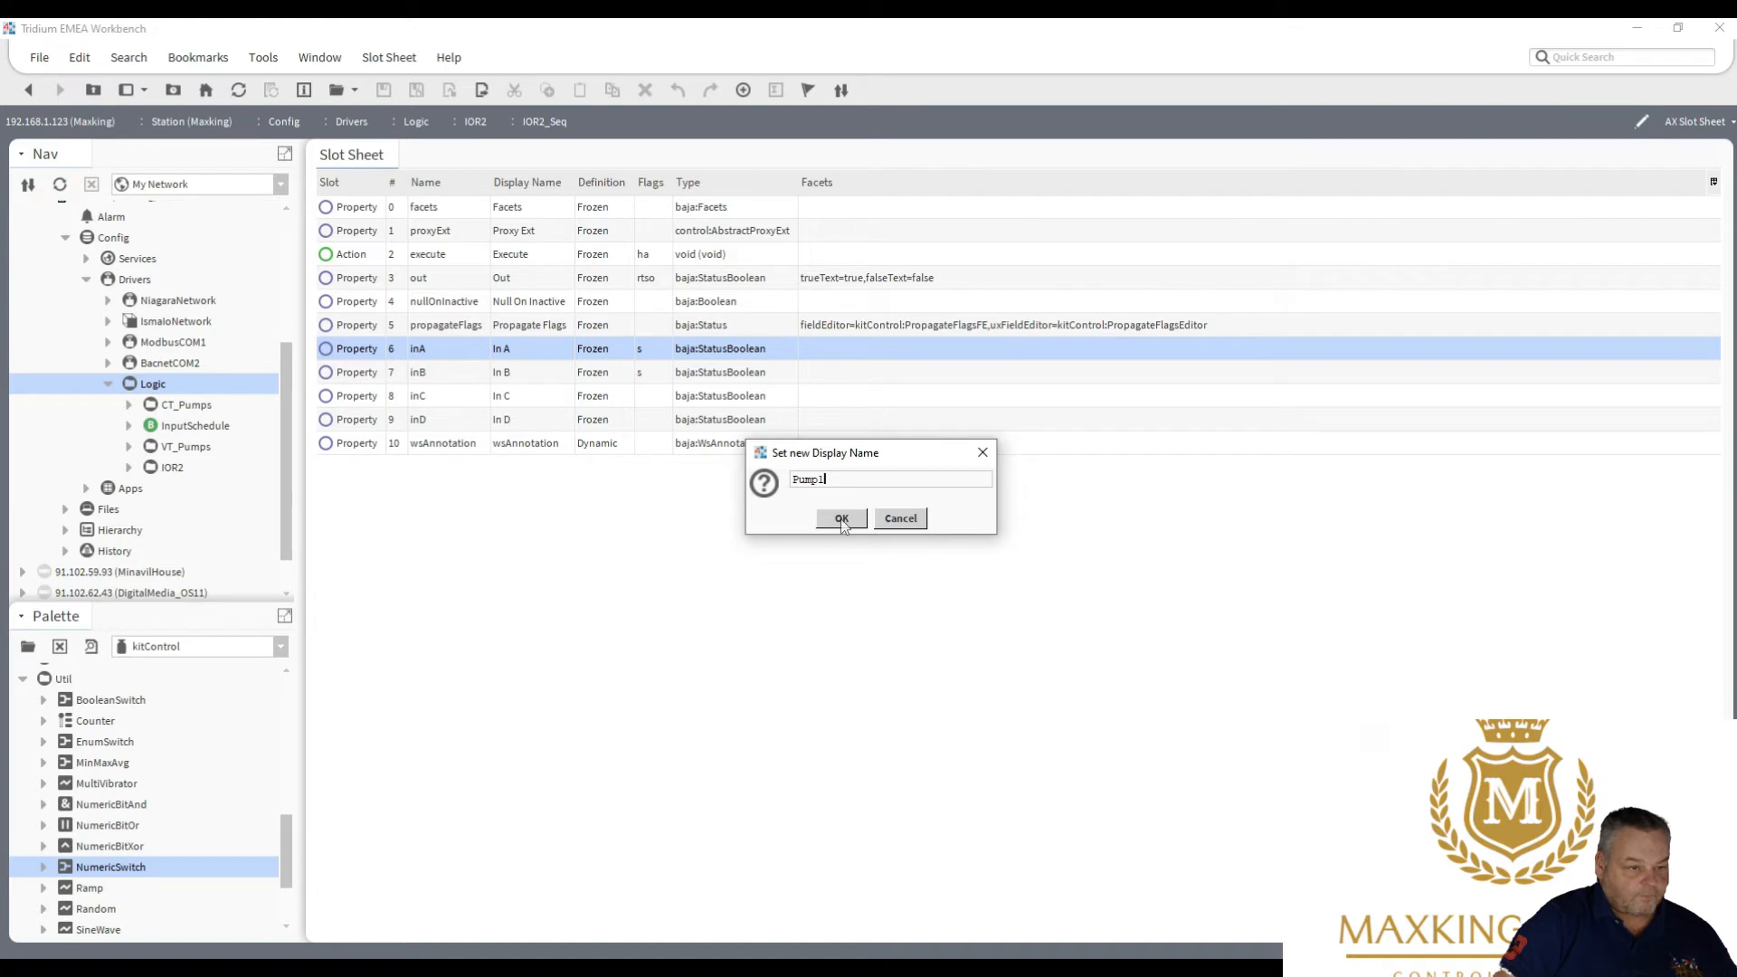
click(841, 521)
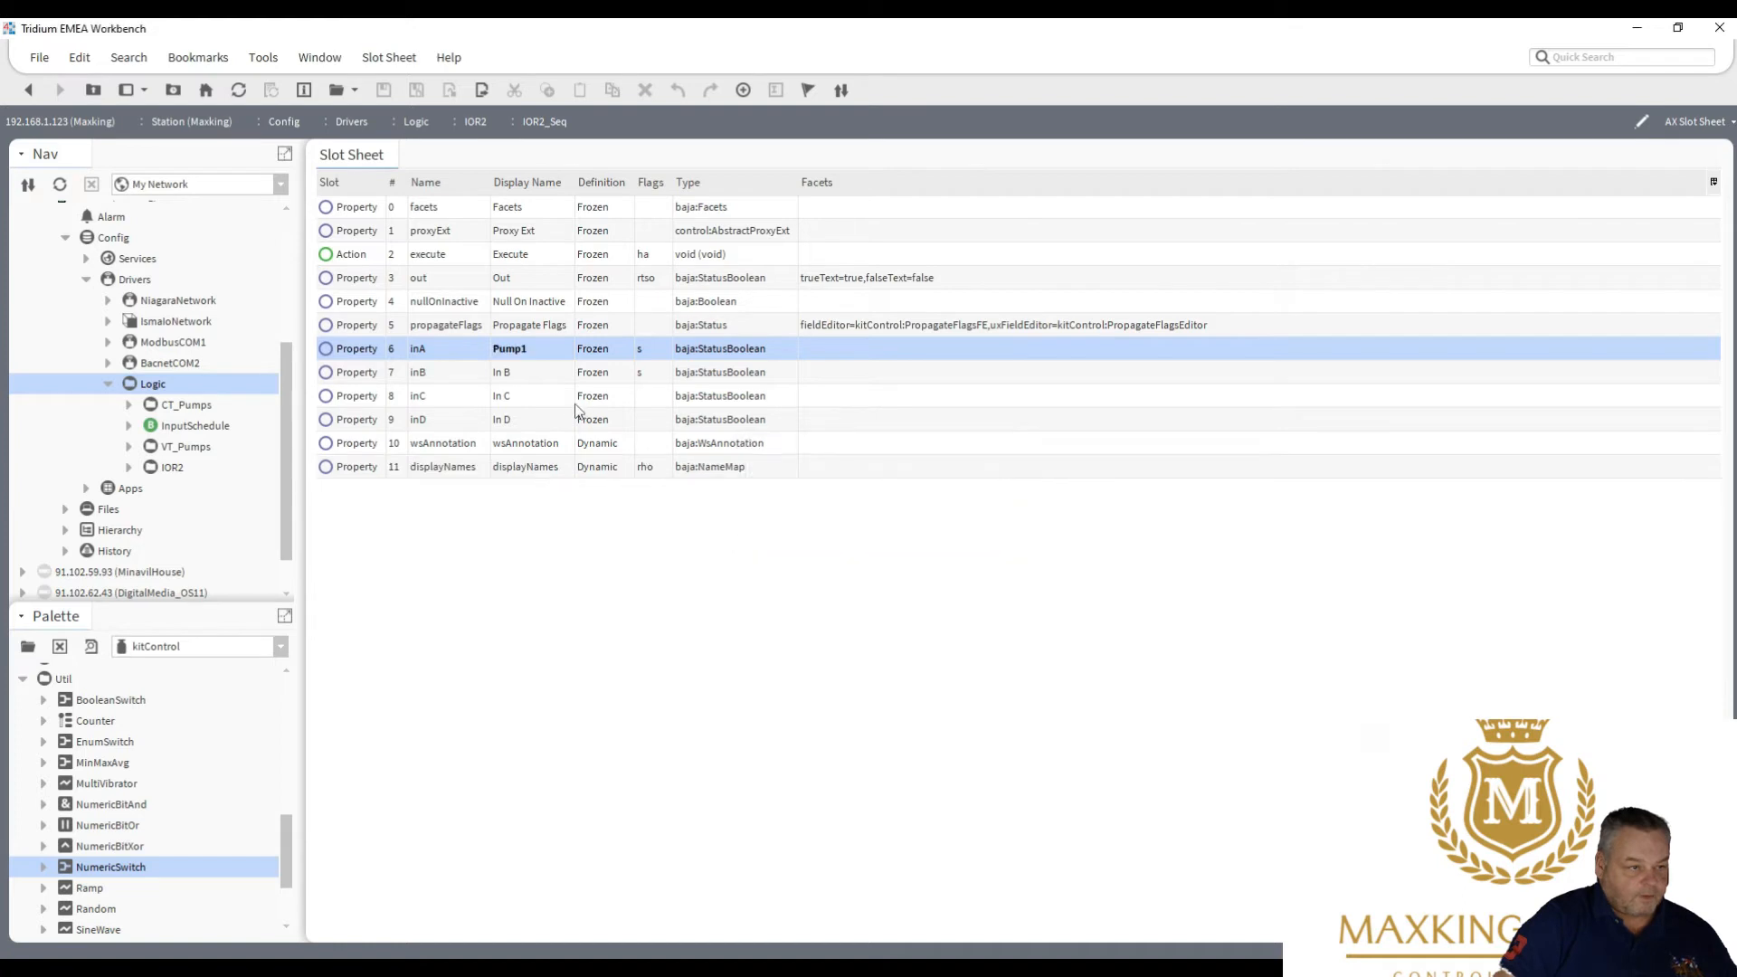
Set the display name of IOR2_Seq's inB slot to Pump2 and return to the IOR2 wire sheet.
double_click(539, 376)
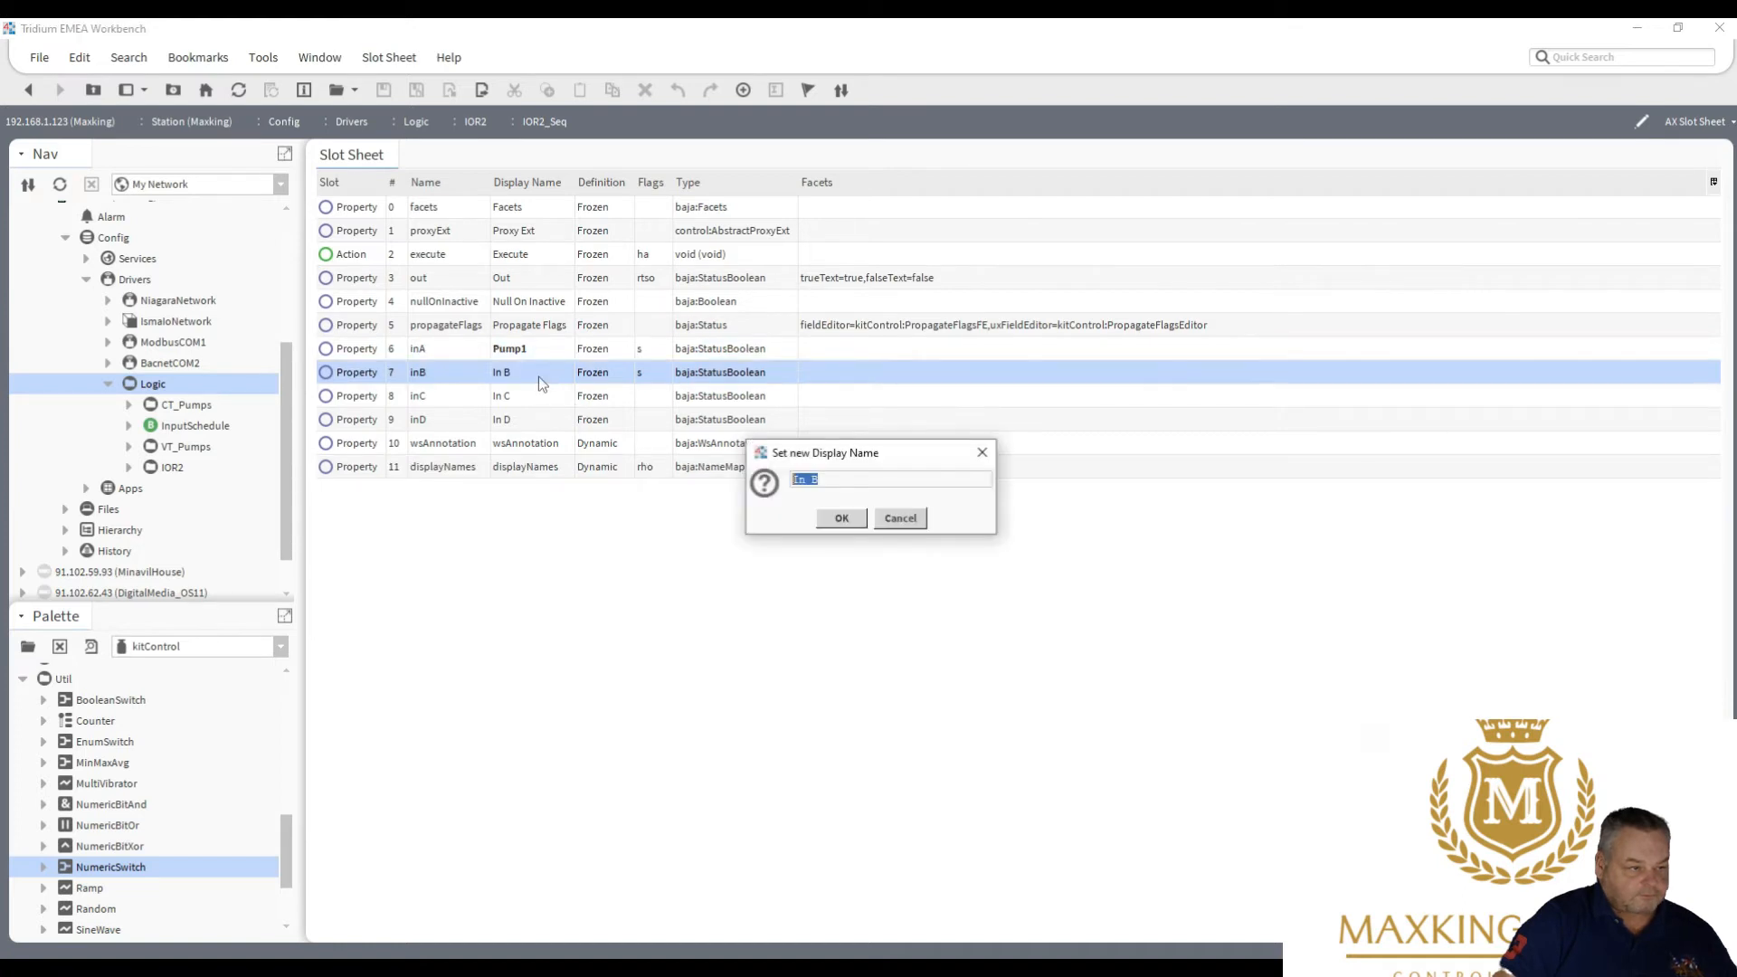
text(Pump)
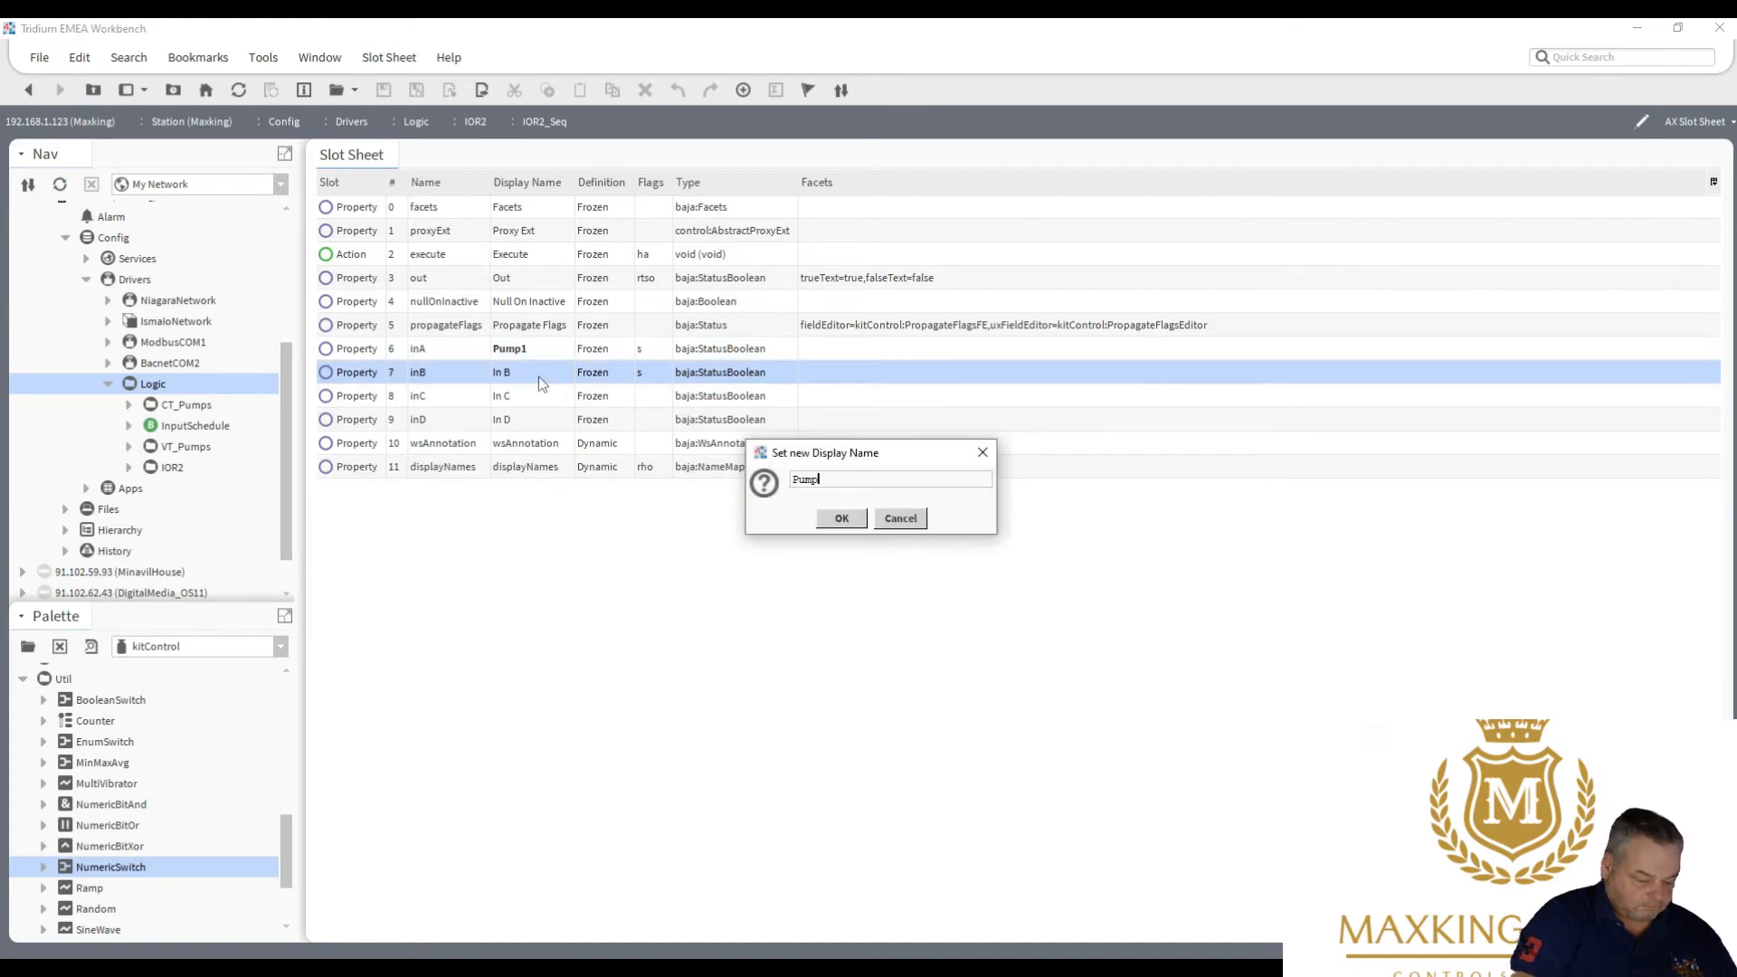
text(2)
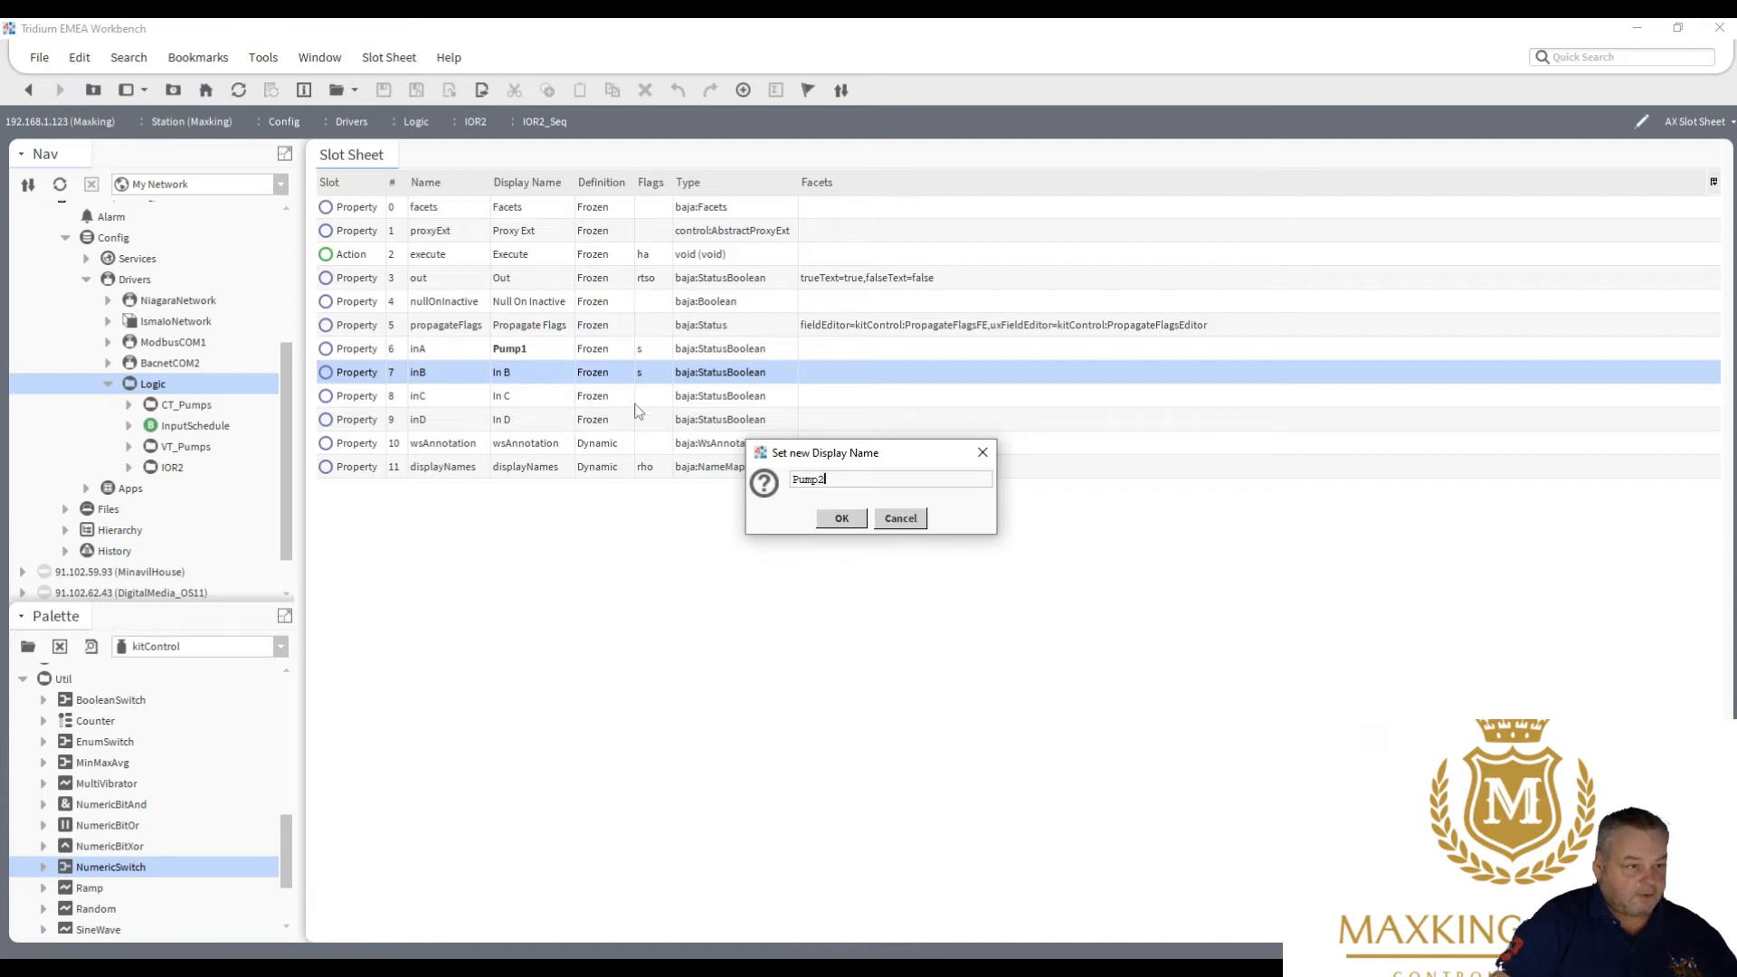
click(840, 520)
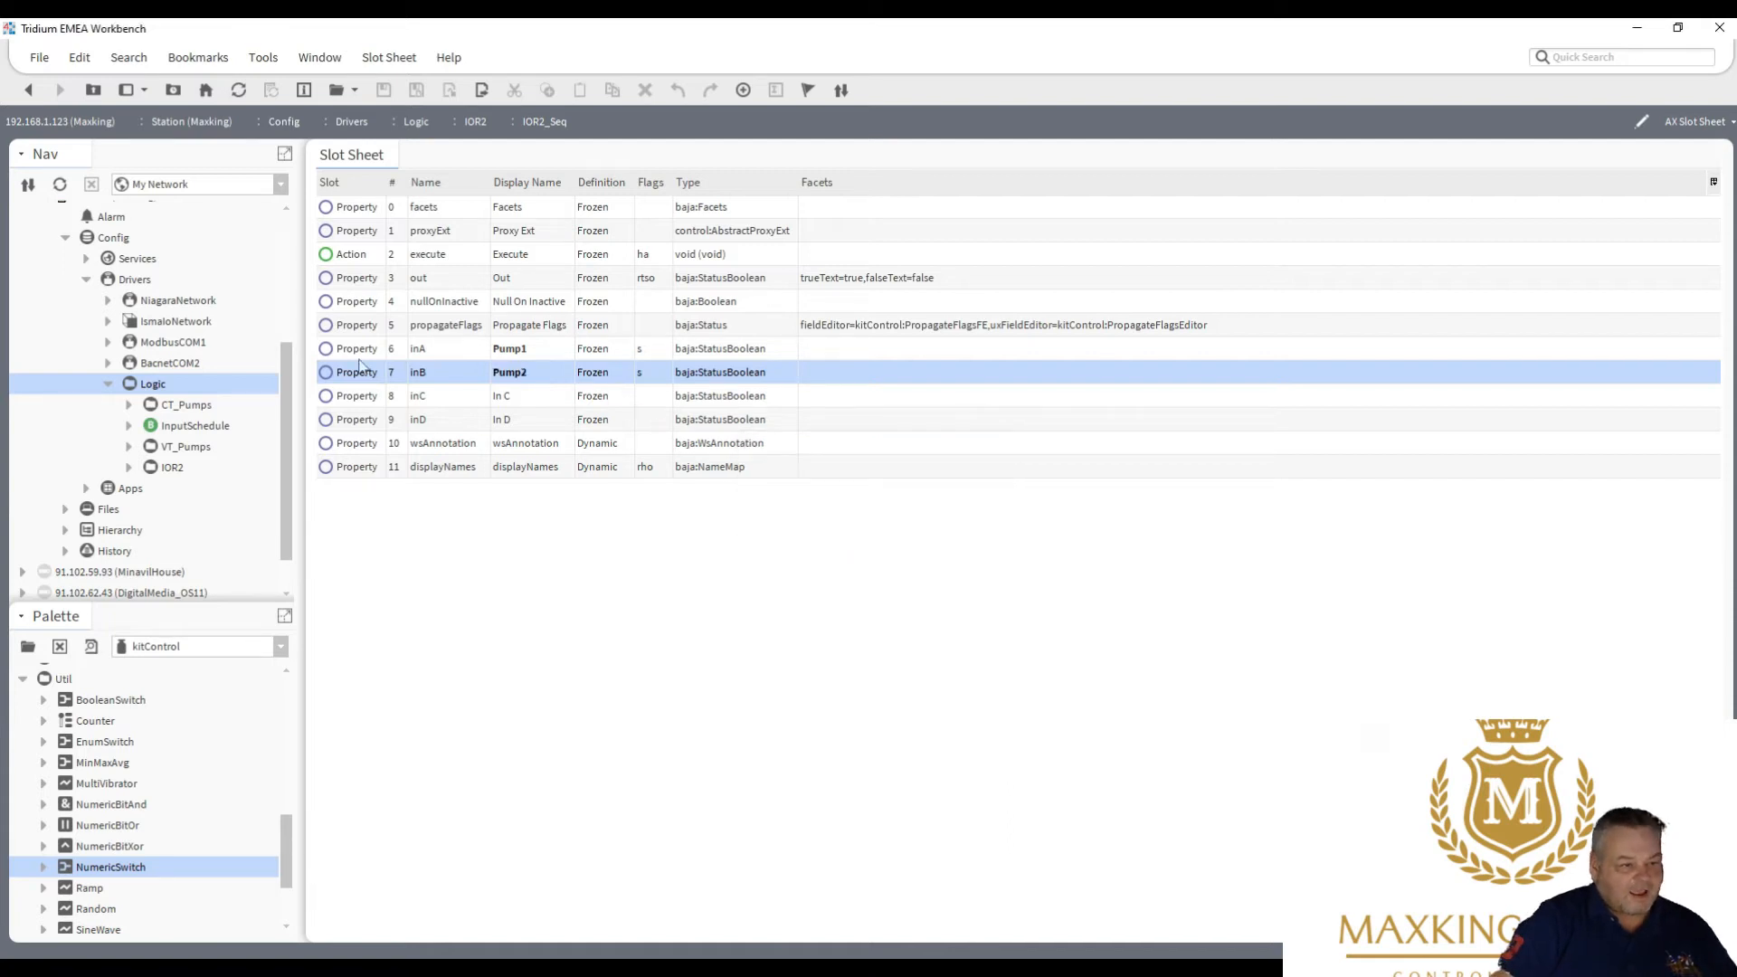
click(25, 92)
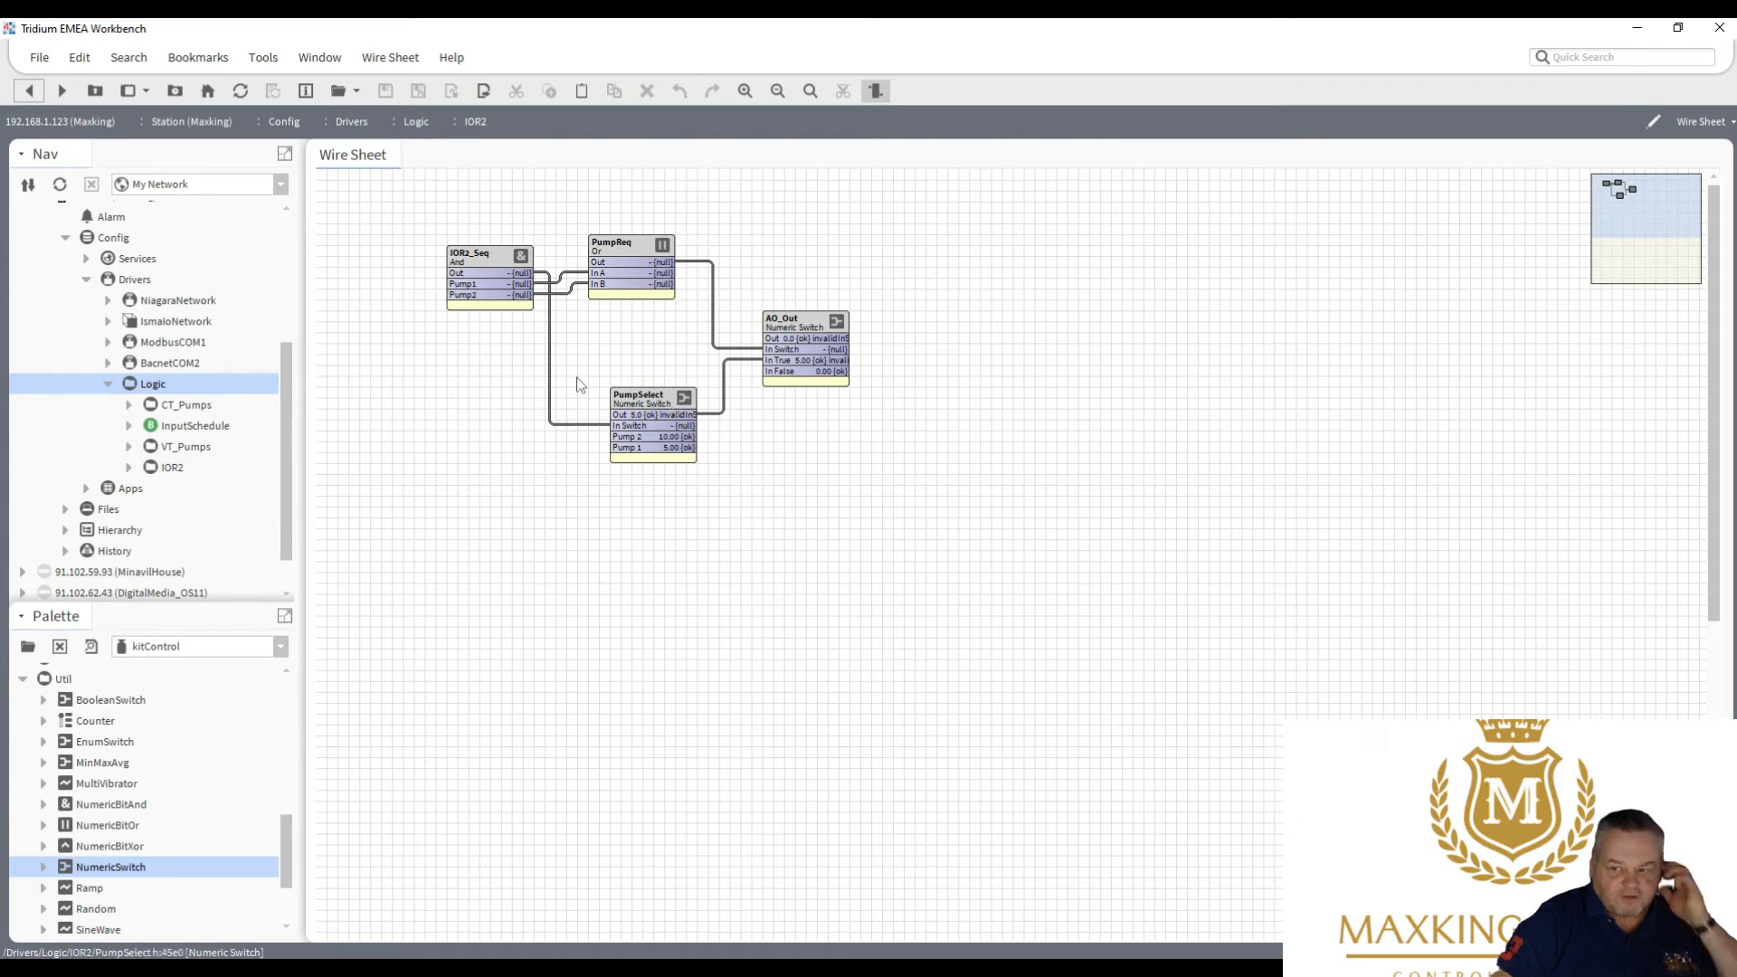
Open the Composite Editor for the IOR2 folder and expose IOR2_Seq's Pump1 and Pump2 slots.
right_click(164, 471)
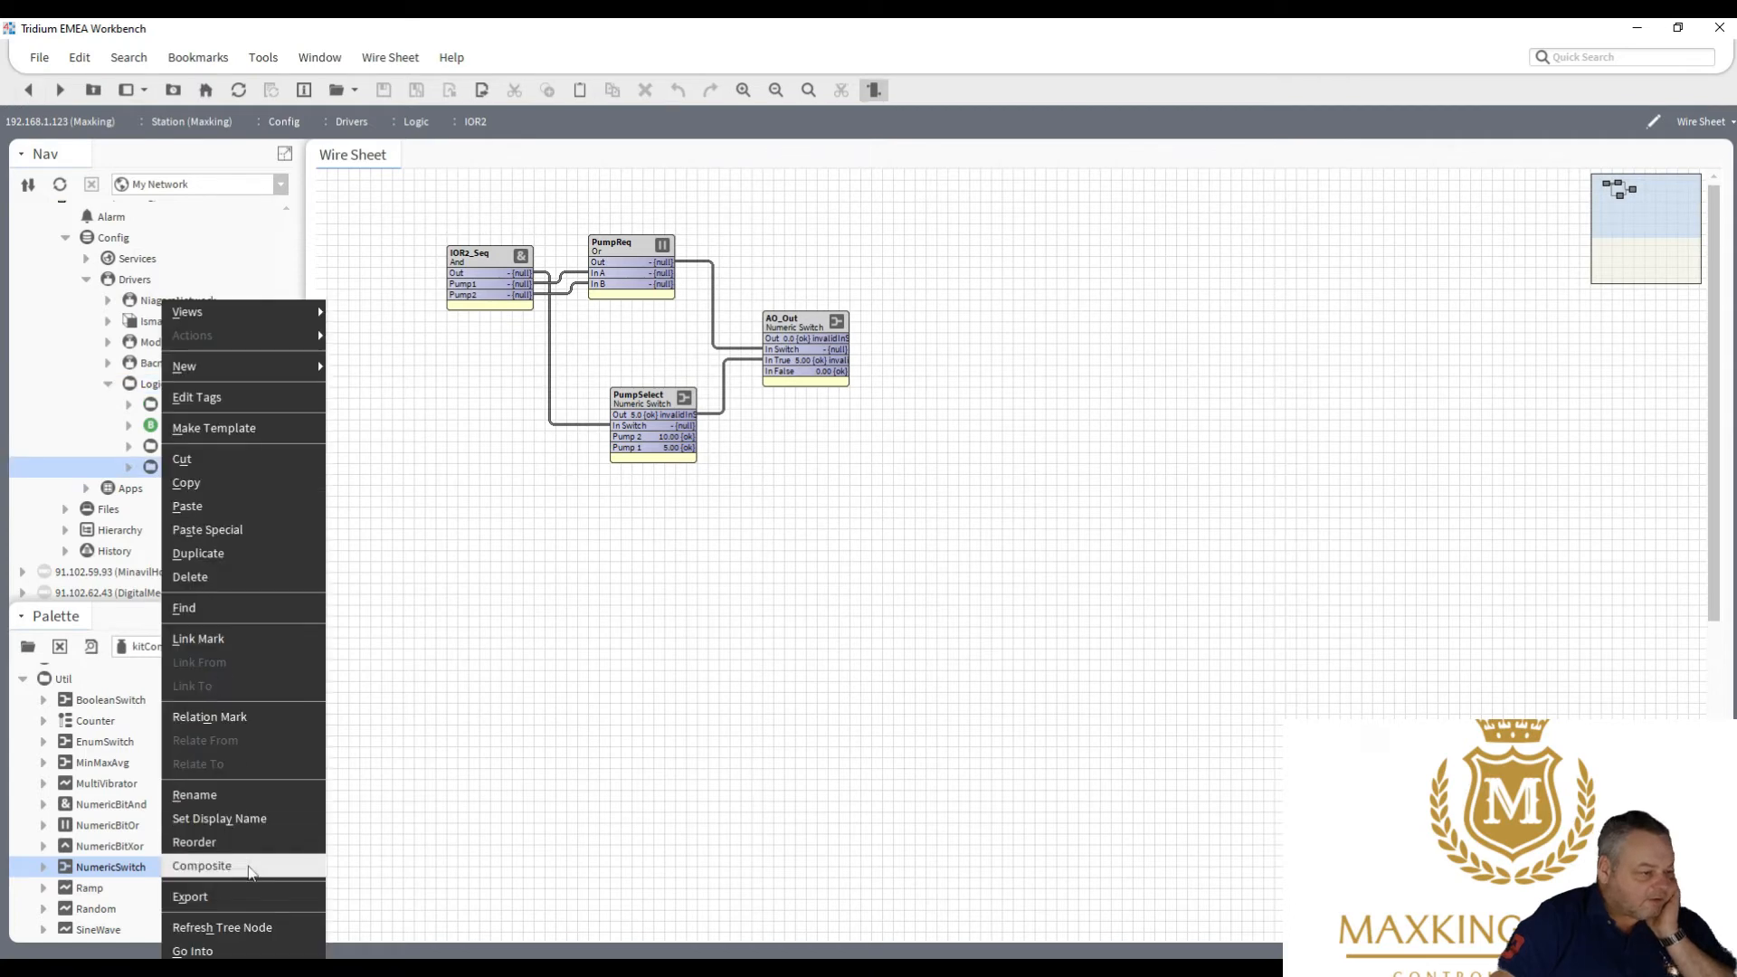
click(252, 867)
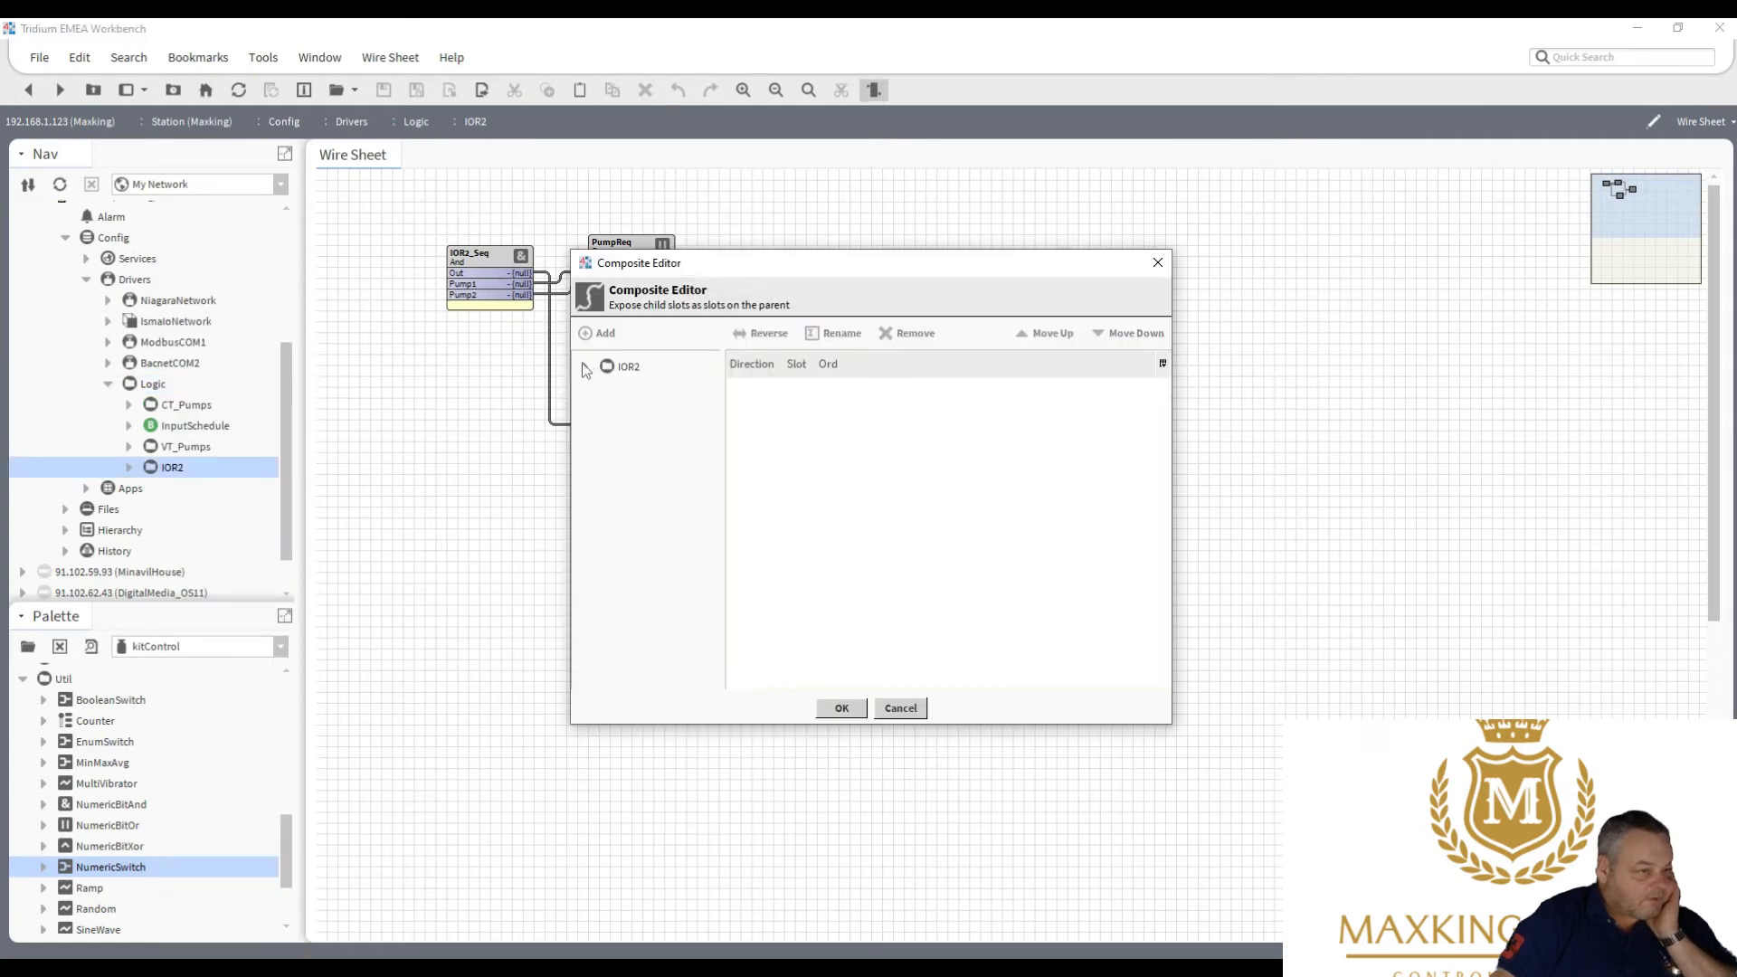
click(585, 368)
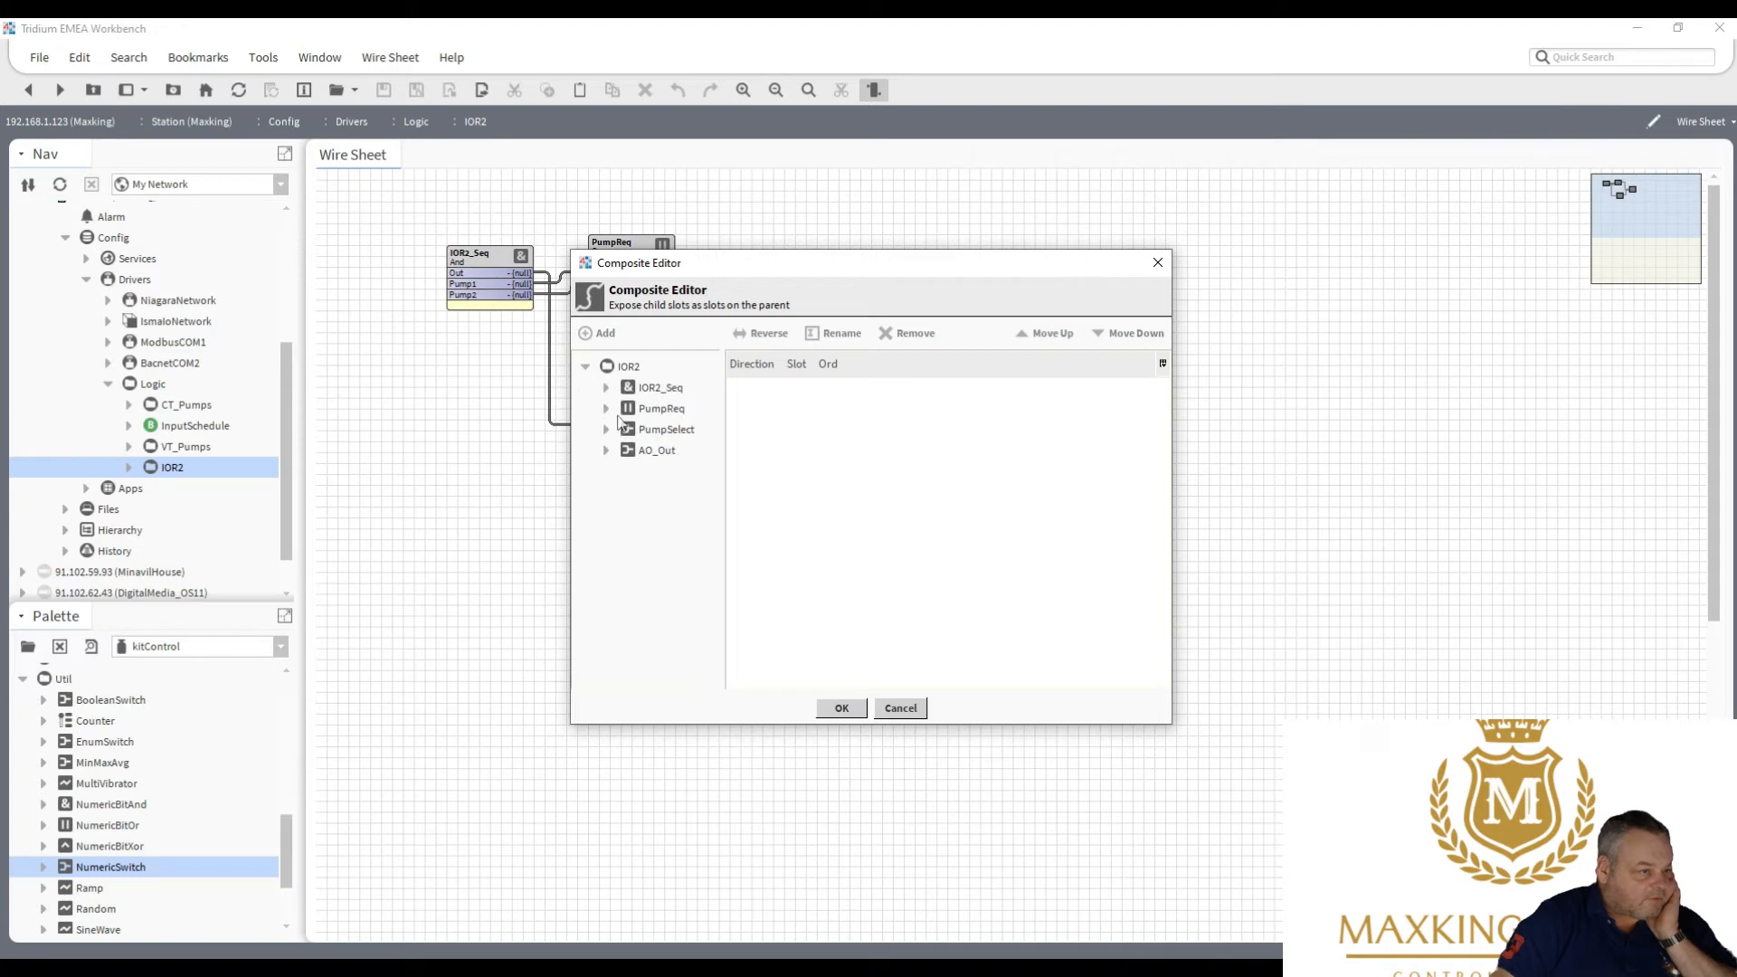
click(606, 389)
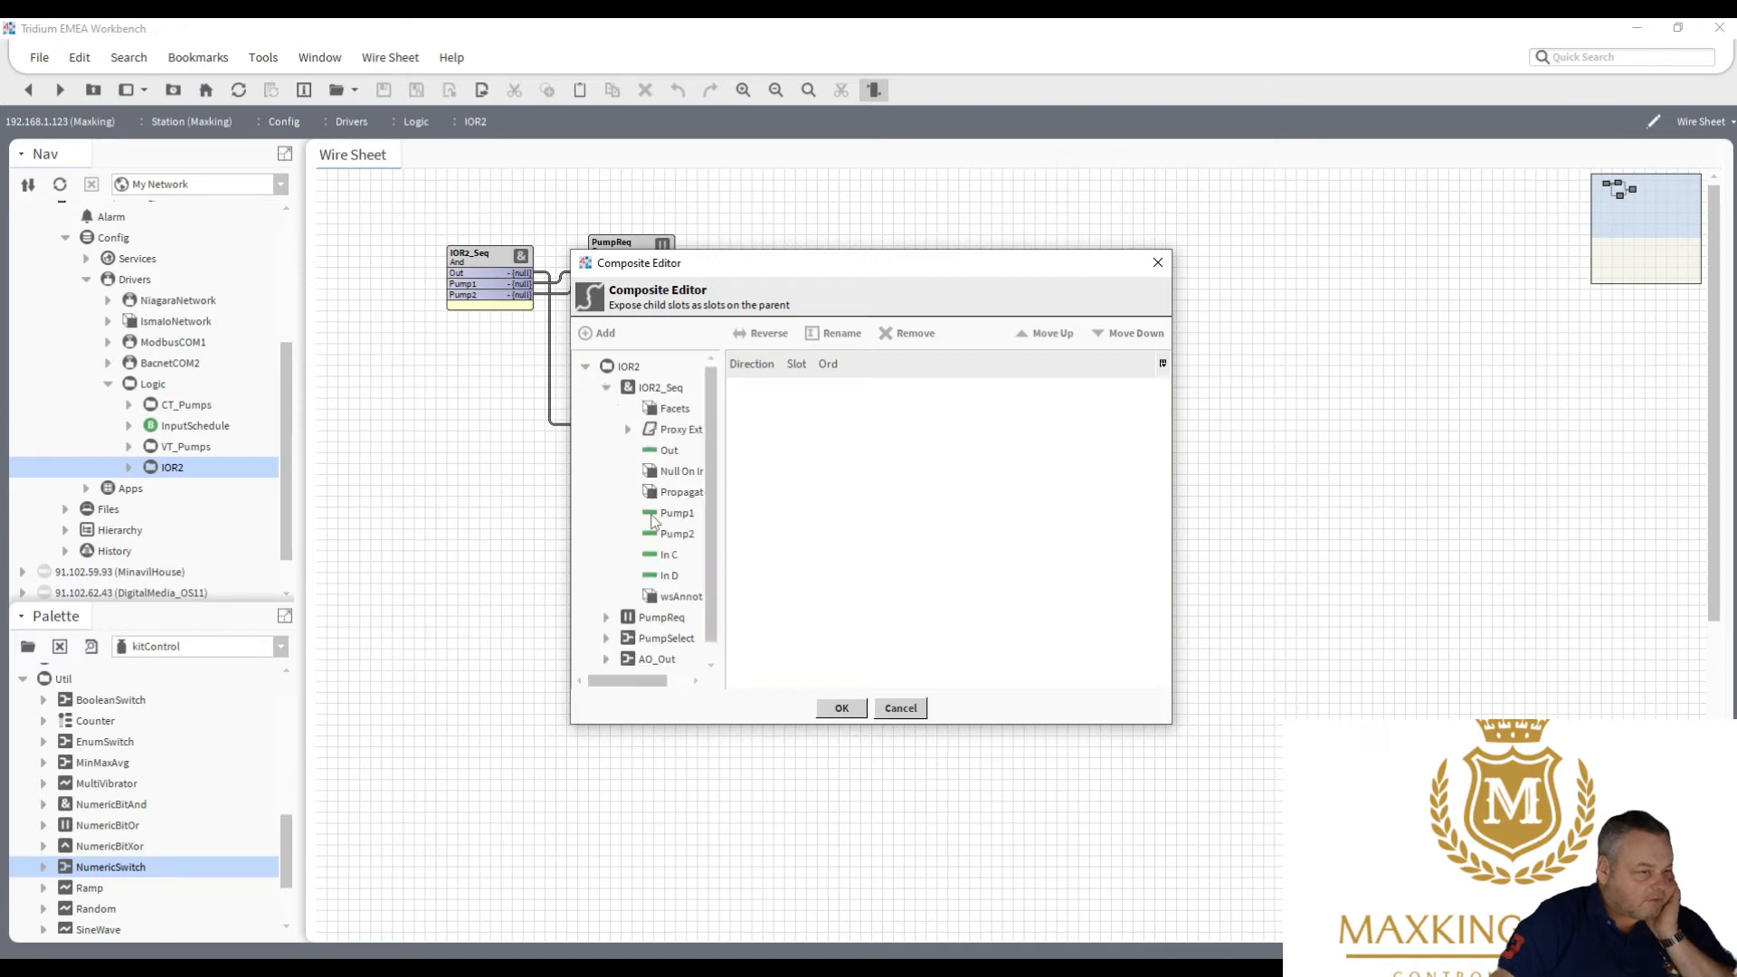
click(670, 513)
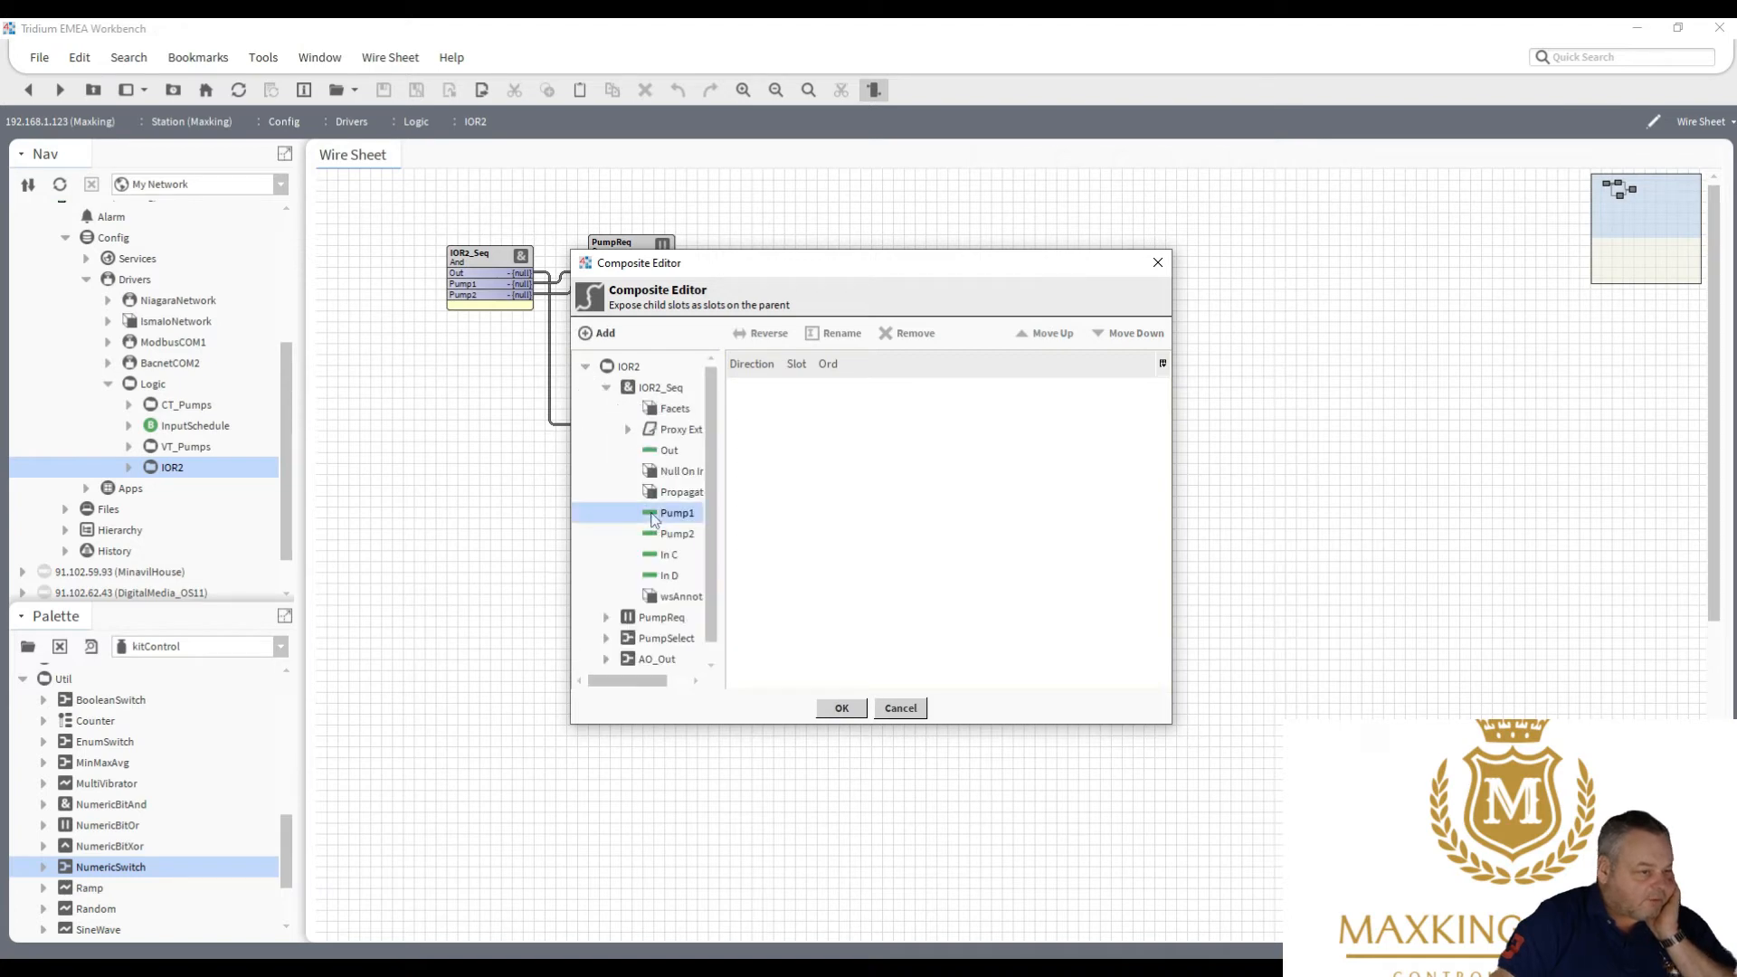
double_click(670, 513)
double_click(661, 535)
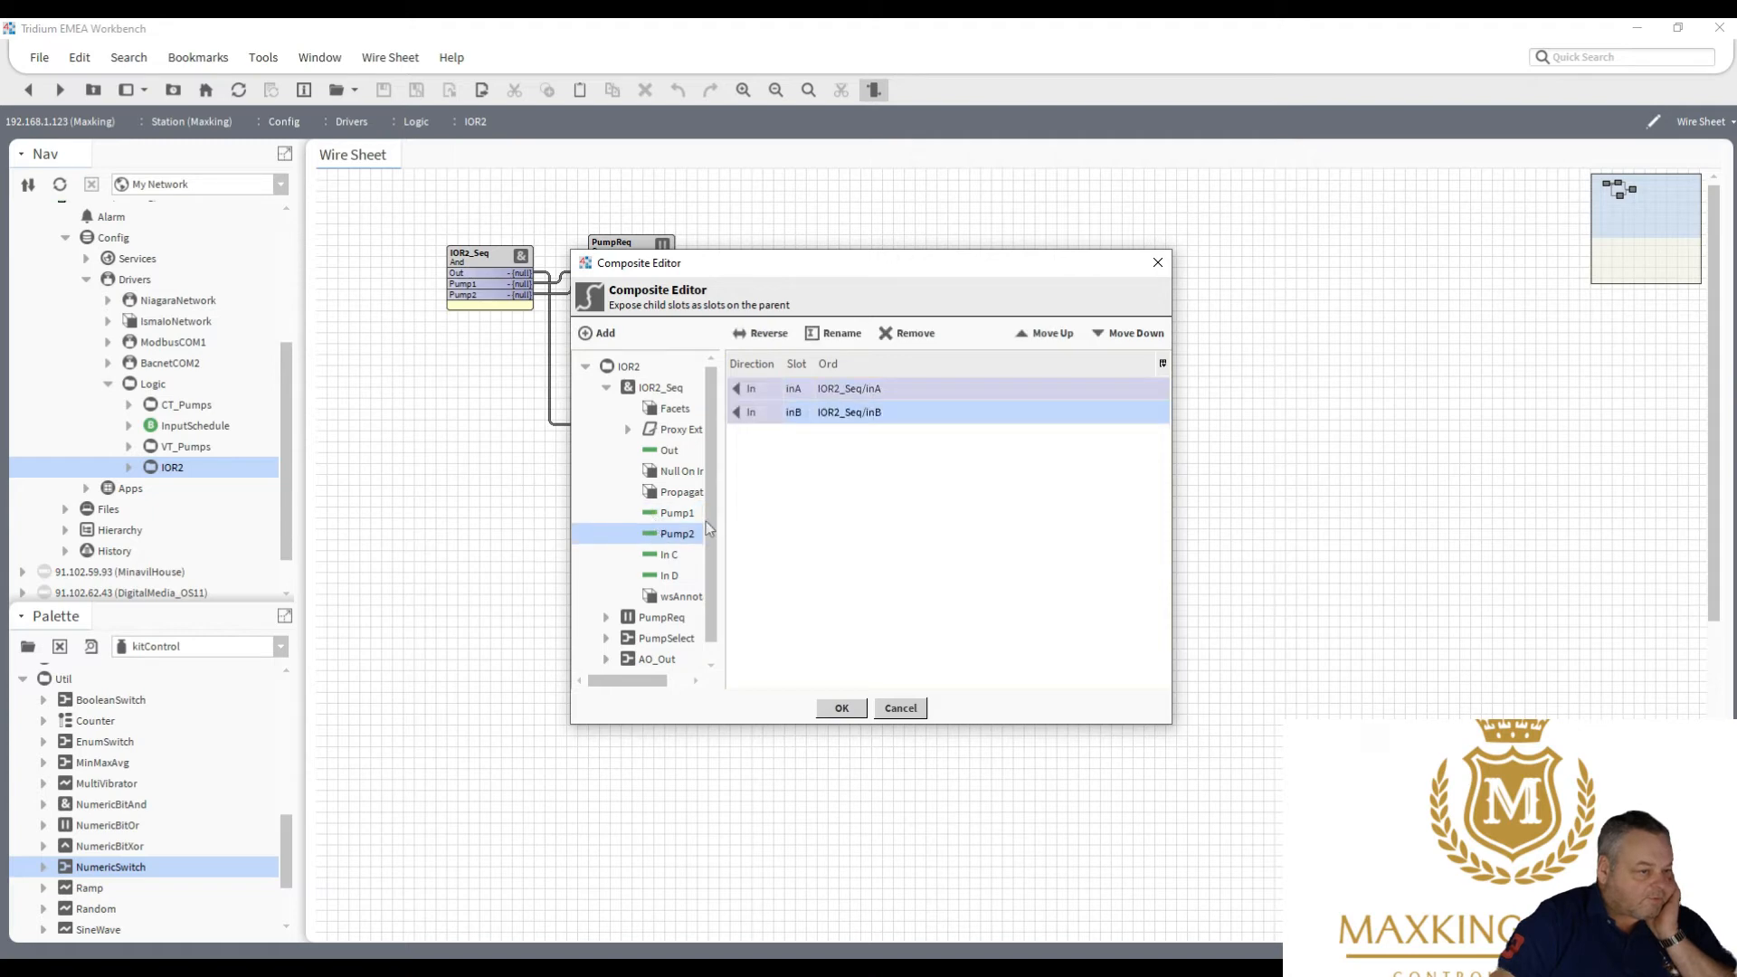
Add AO_Out's Out slot to the IOR2 composite and apply the composite.
scroll(705, 588, down, 1)
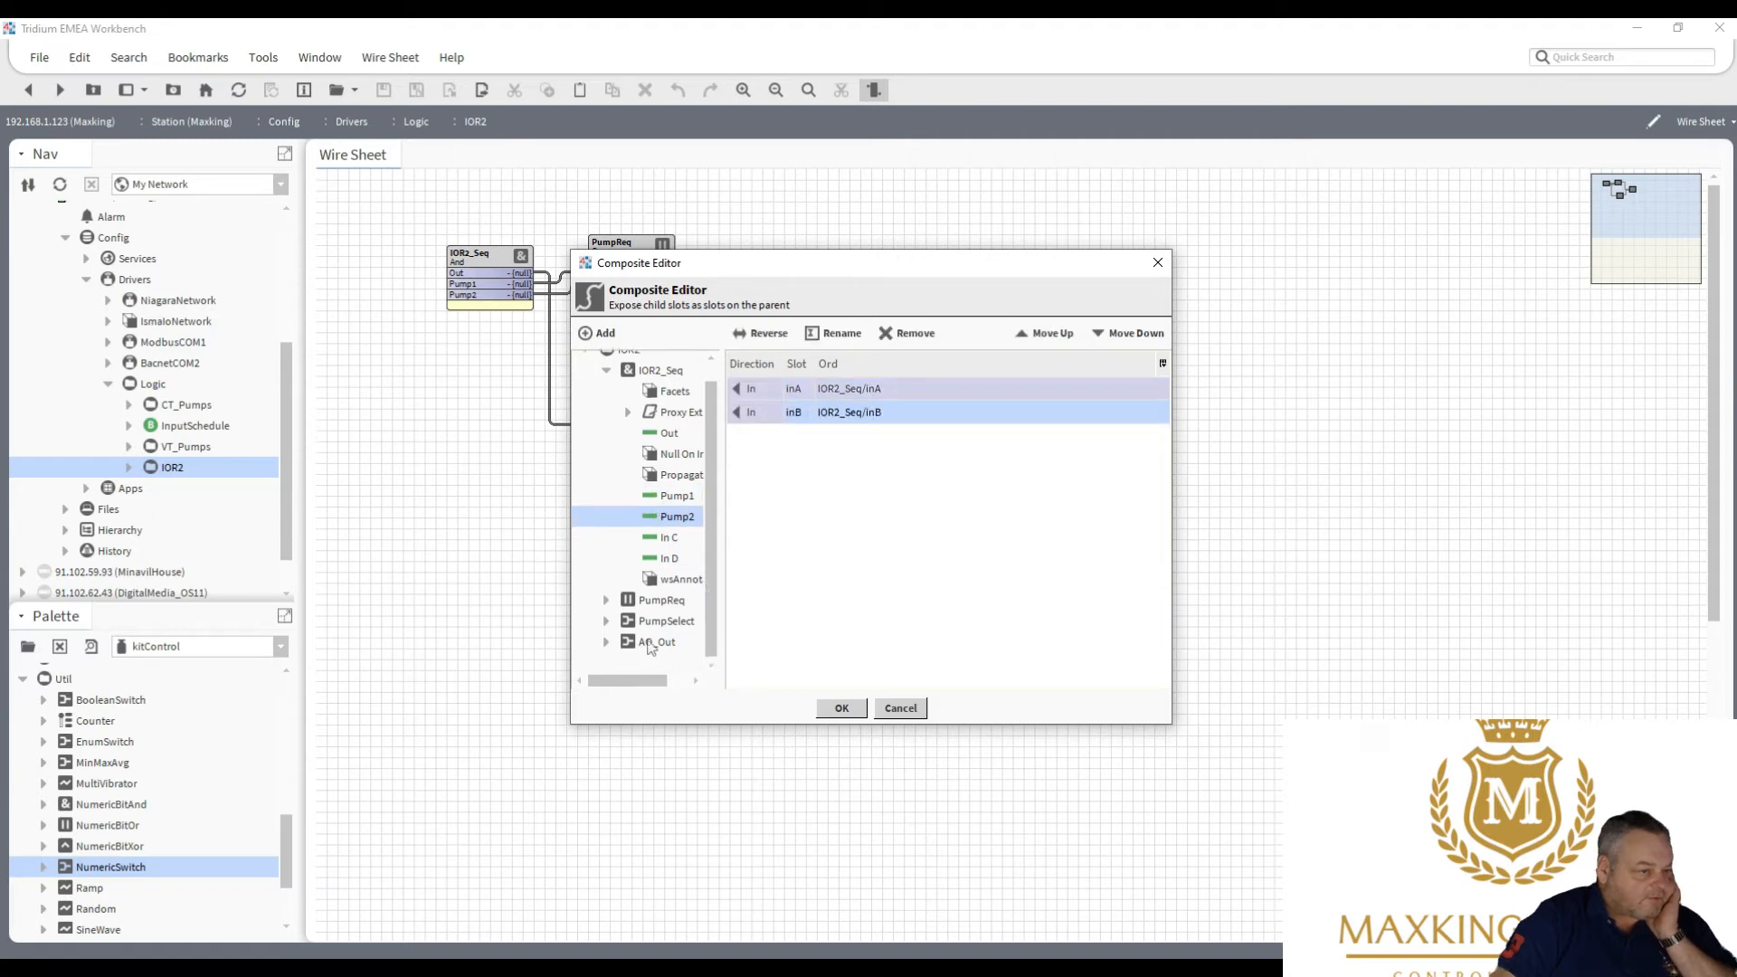
click(606, 642)
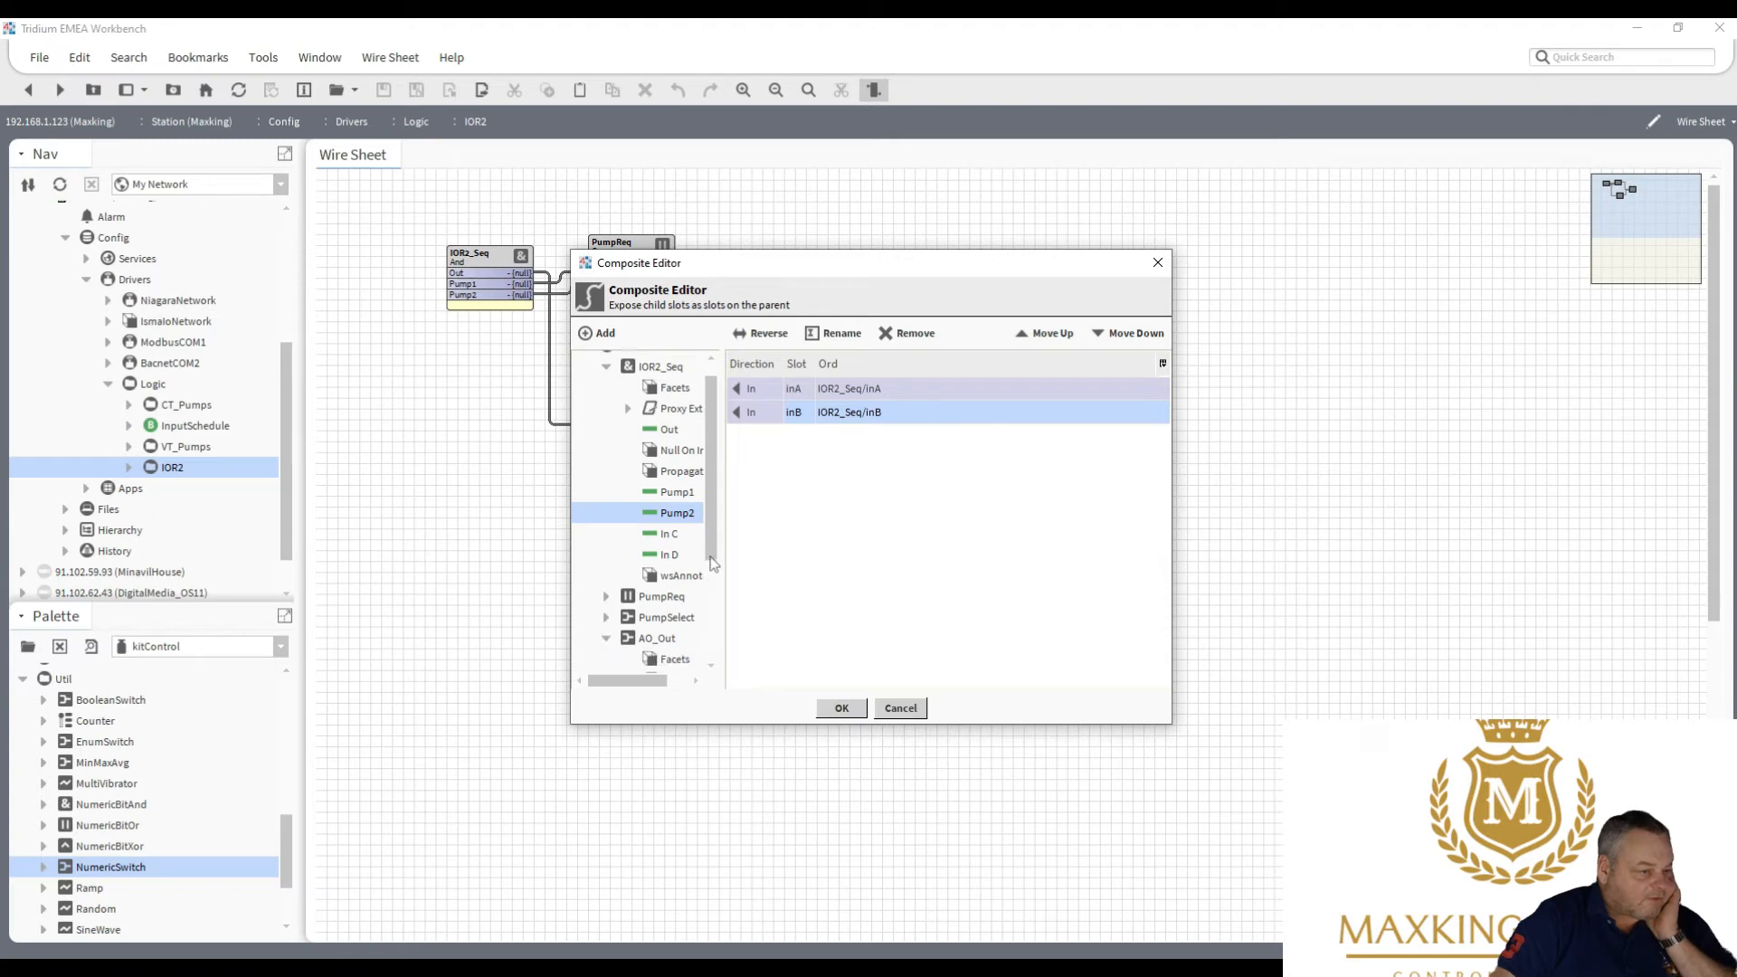
scroll(714, 589, down, 3)
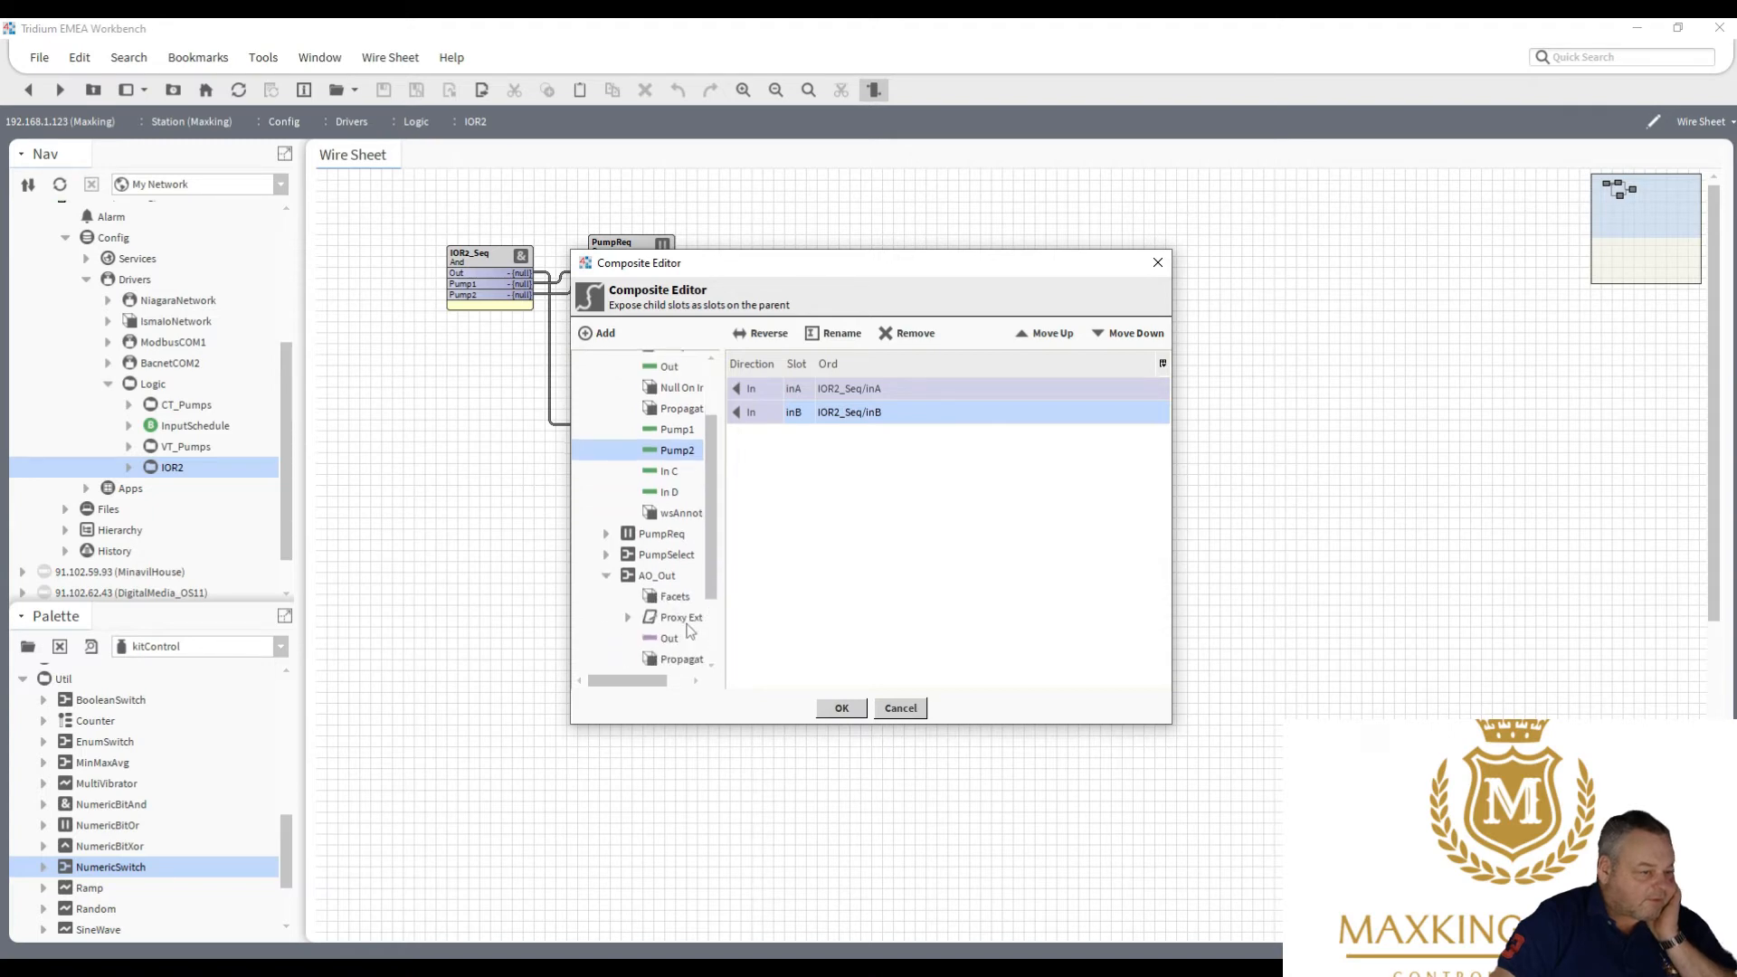
double_click(671, 643)
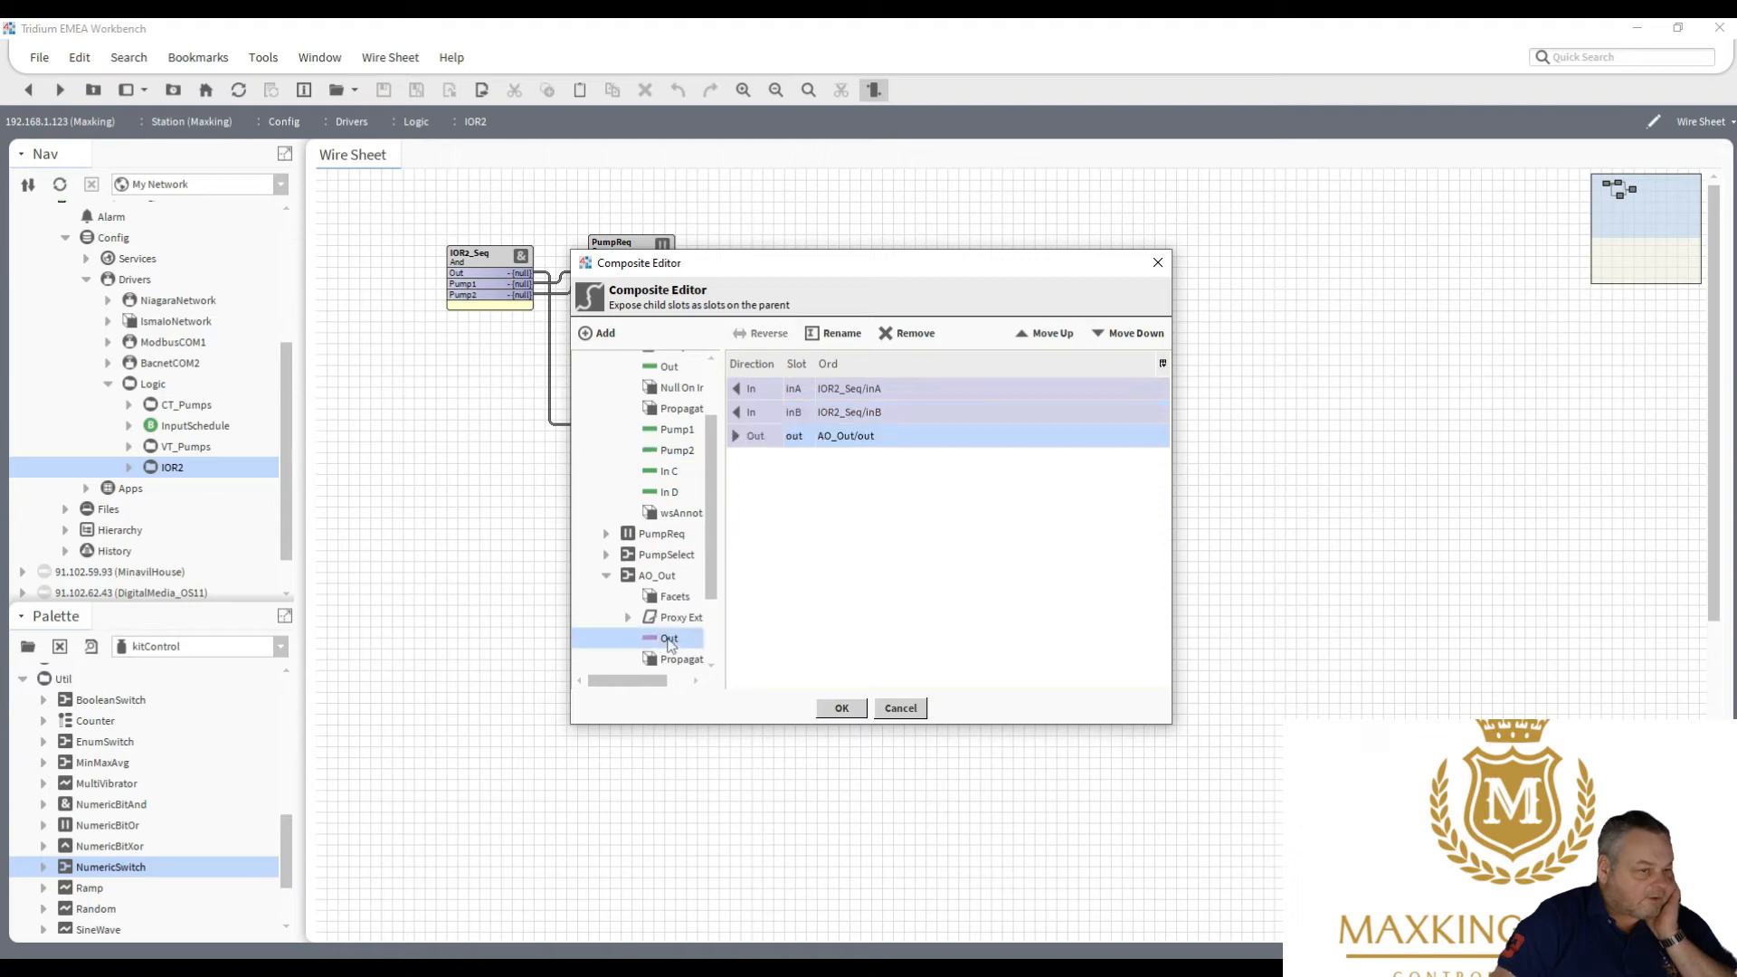
click(842, 709)
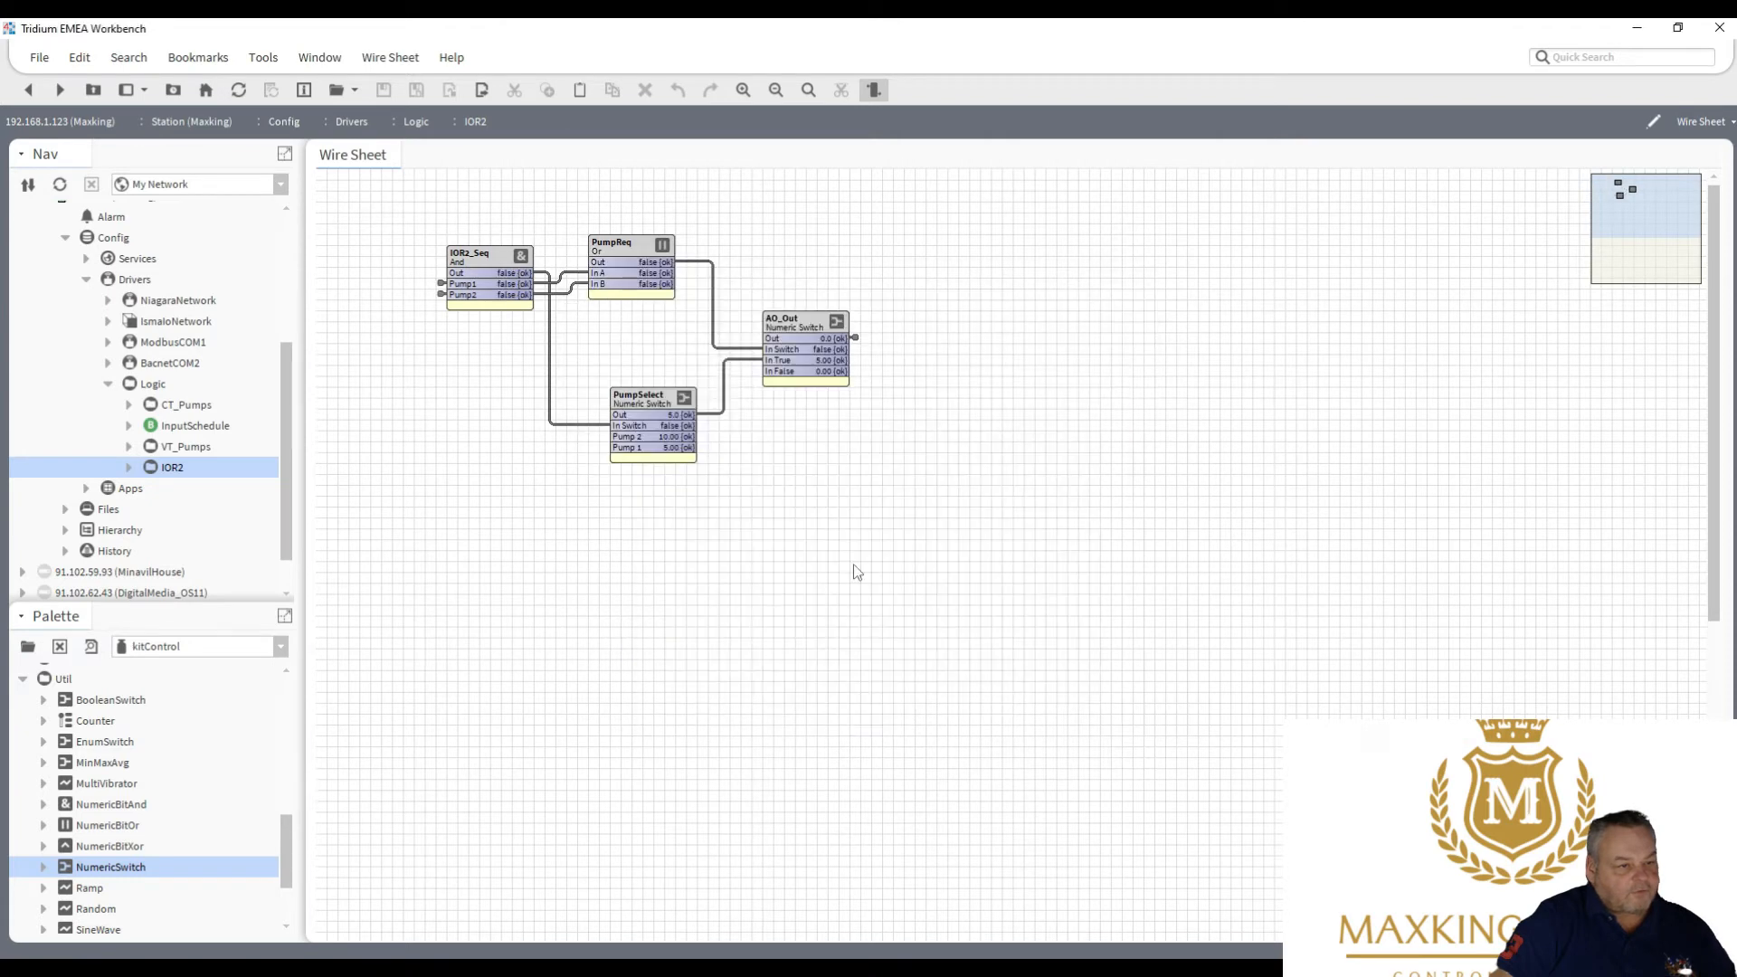
In the IOR2 folder's AX Slot Sheet, set the display name of the inA slot to Pump 1 Enable.
right_click(176, 473)
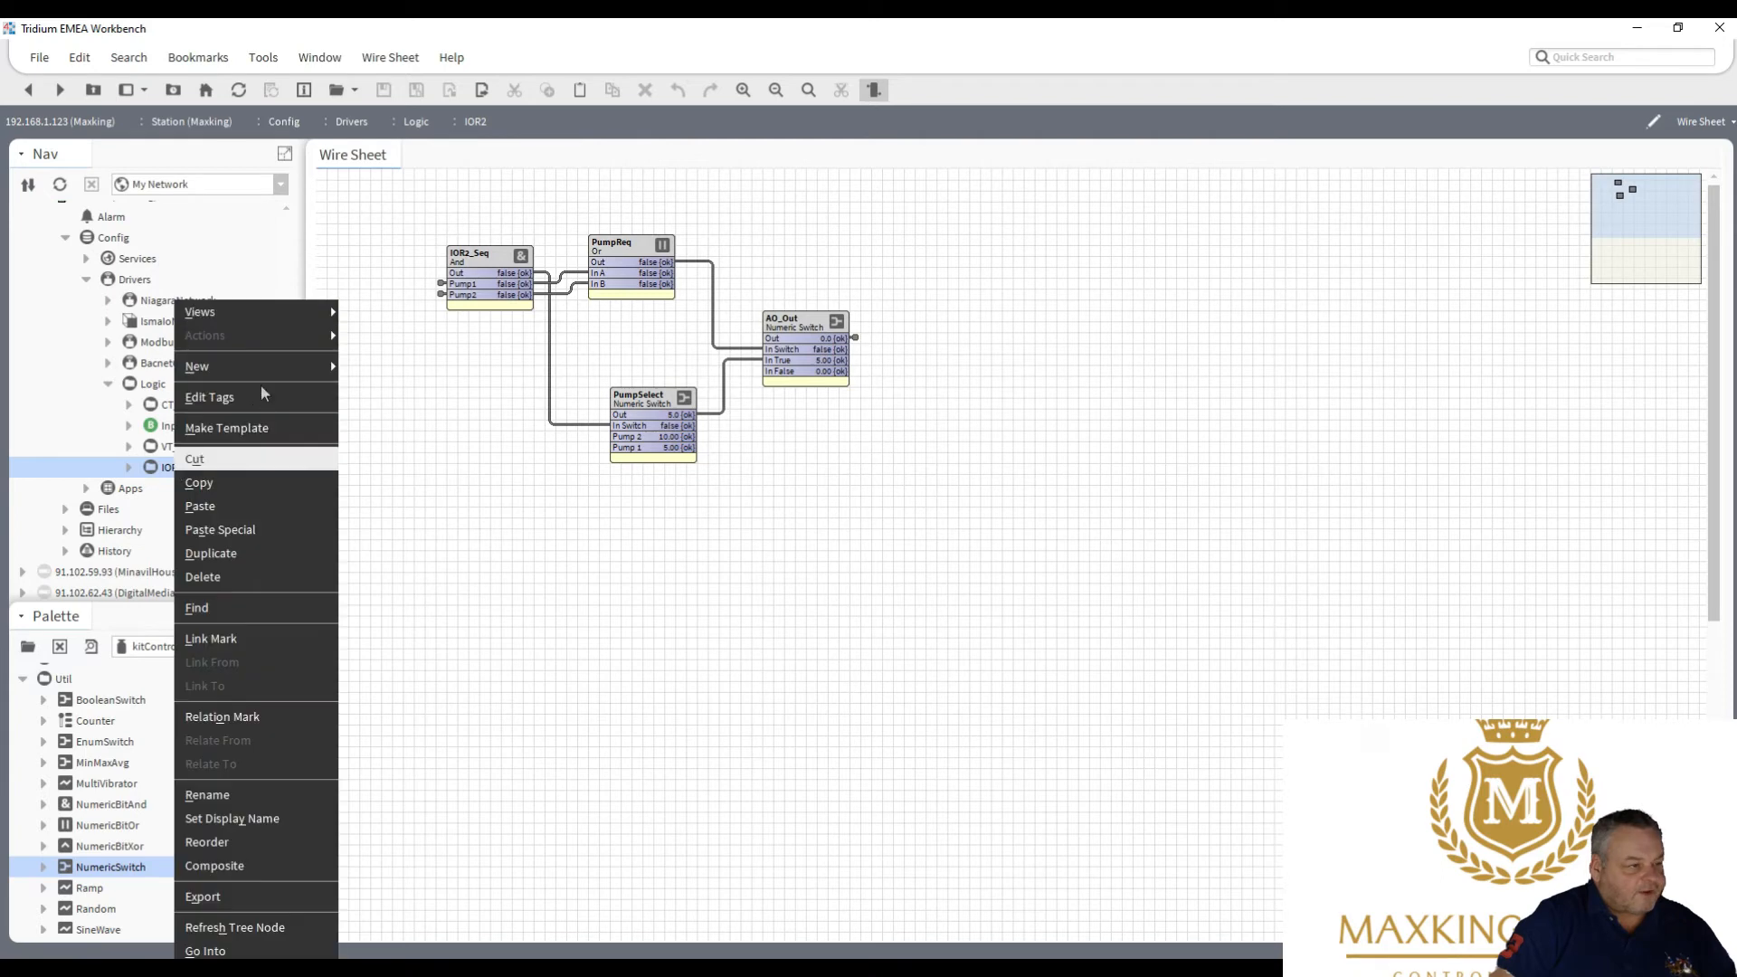
mouse_move(297, 316)
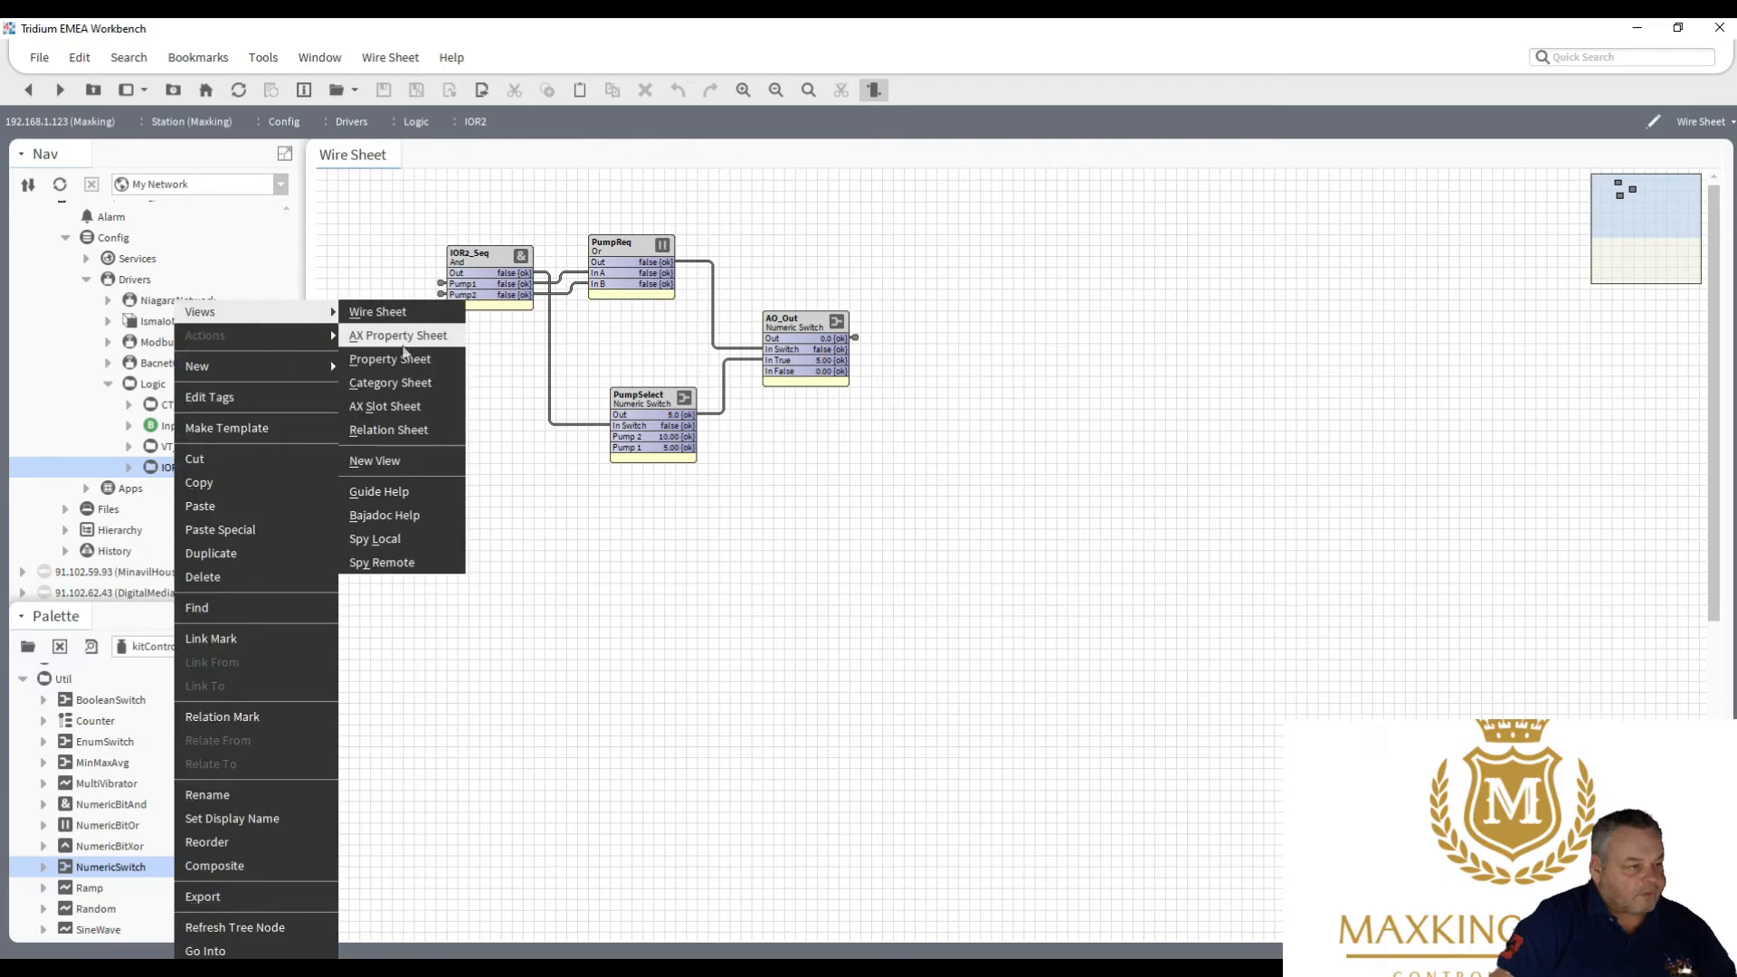
click(399, 414)
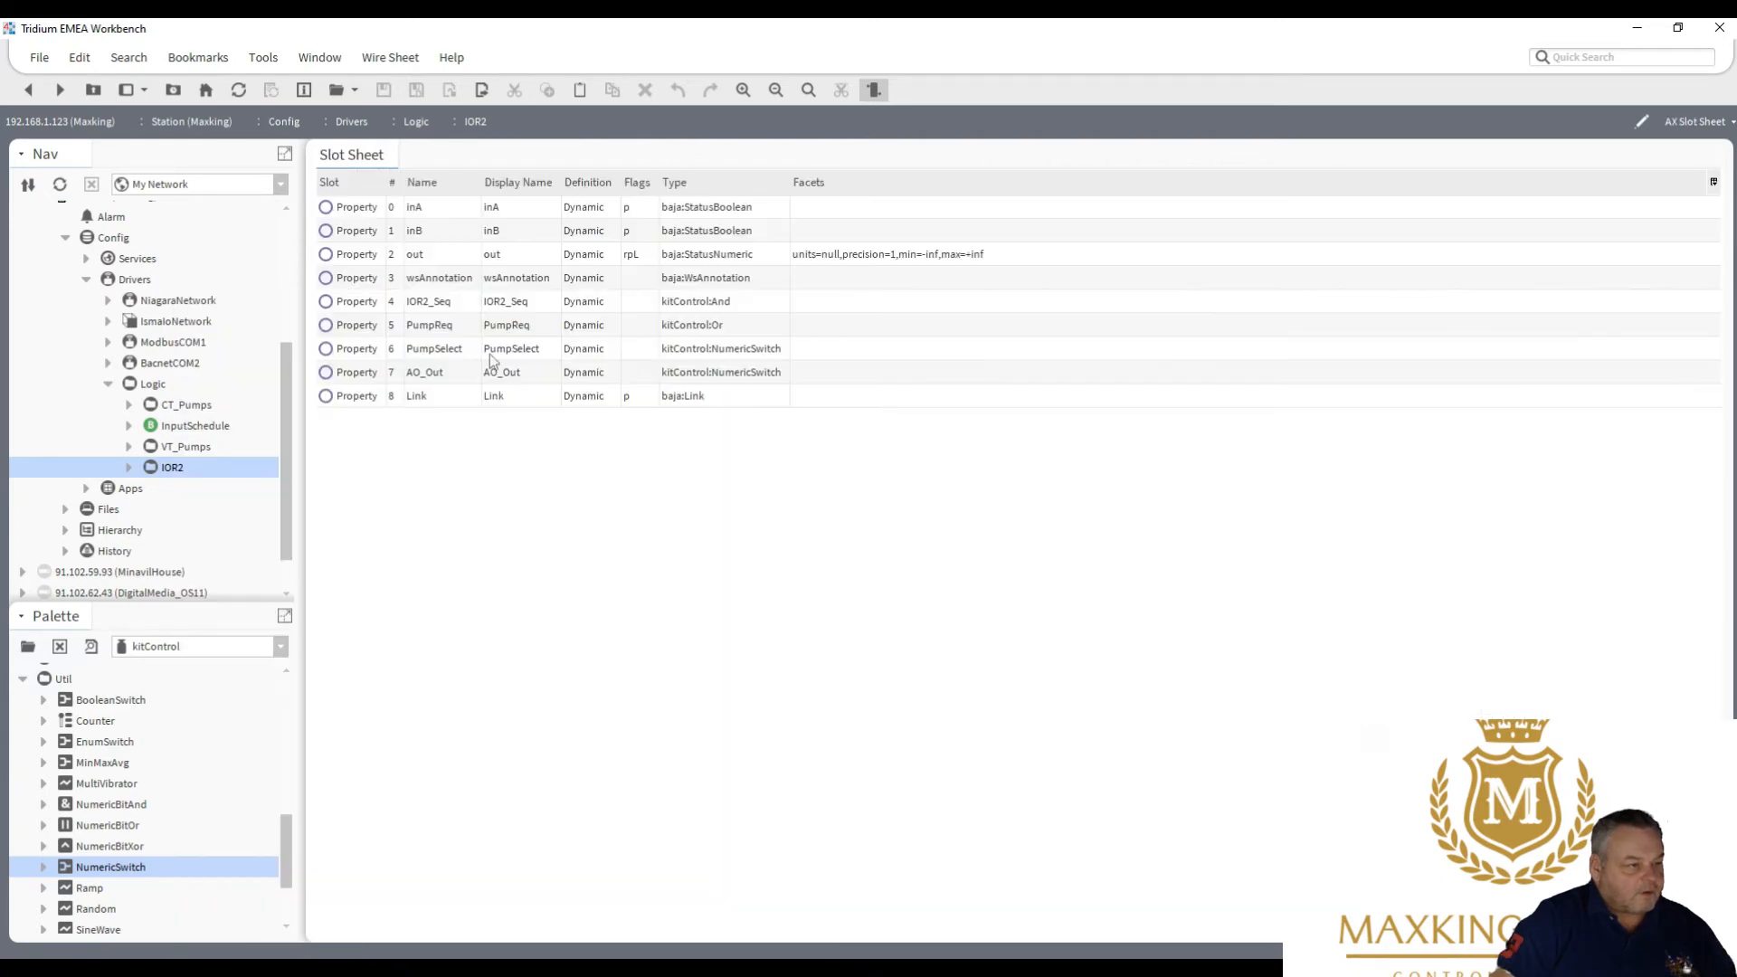
double_click(508, 210)
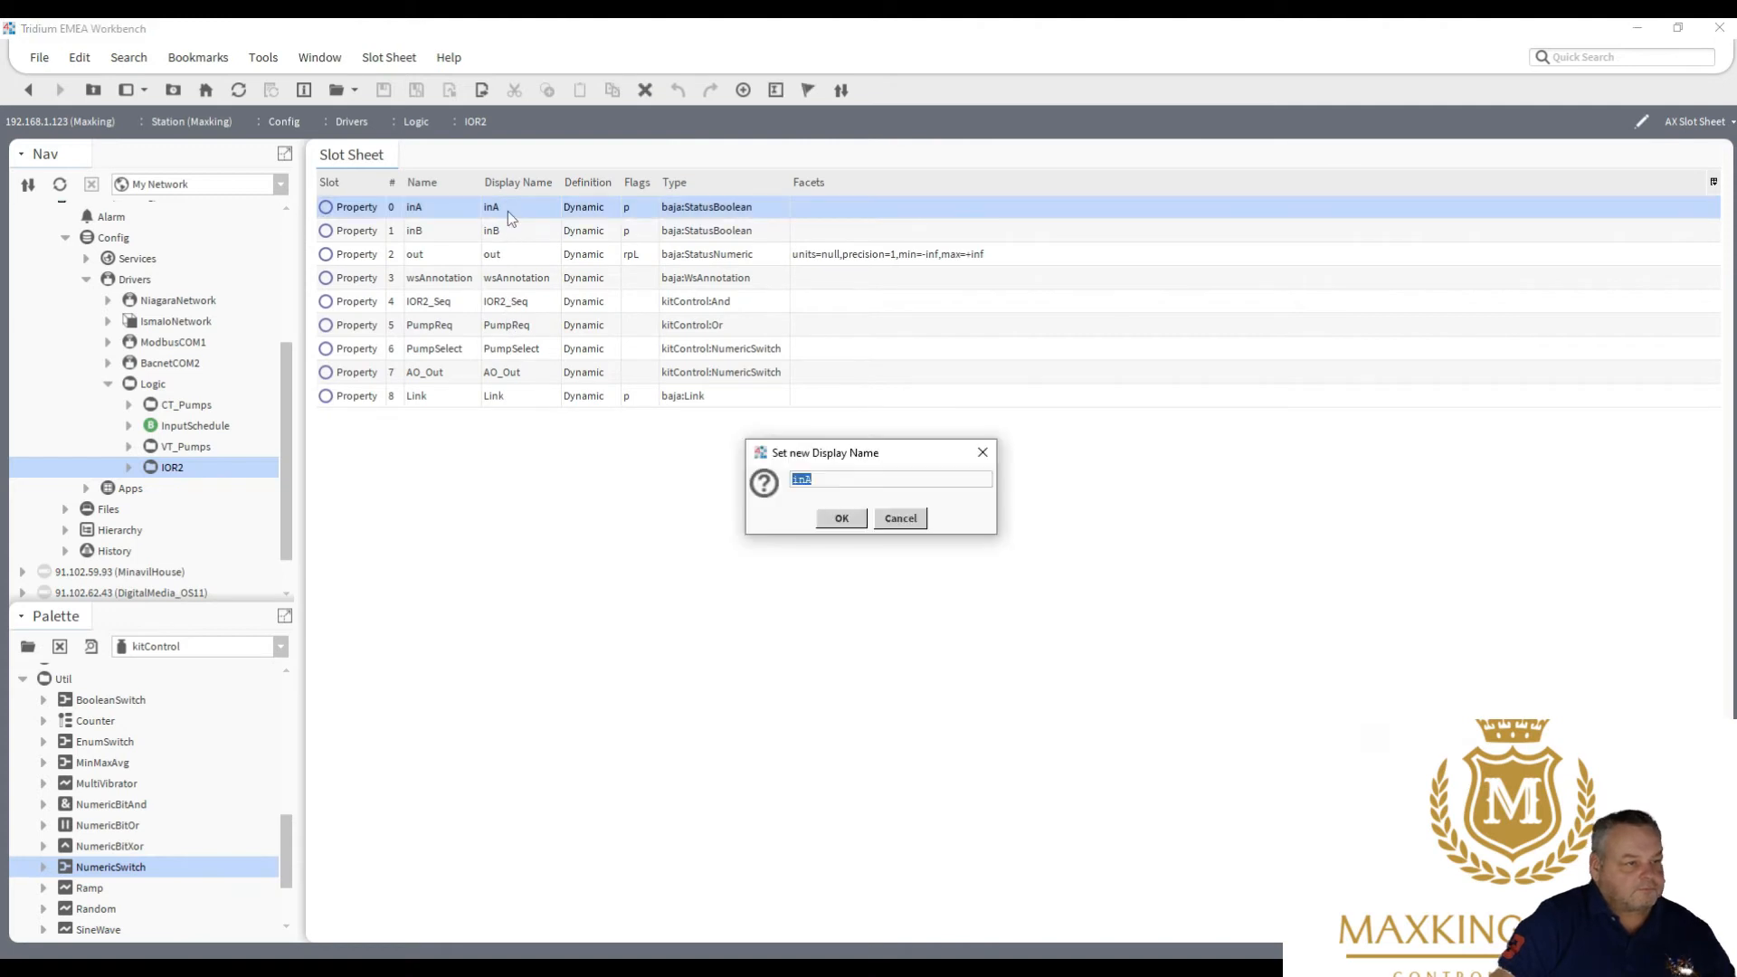
text(Pum)
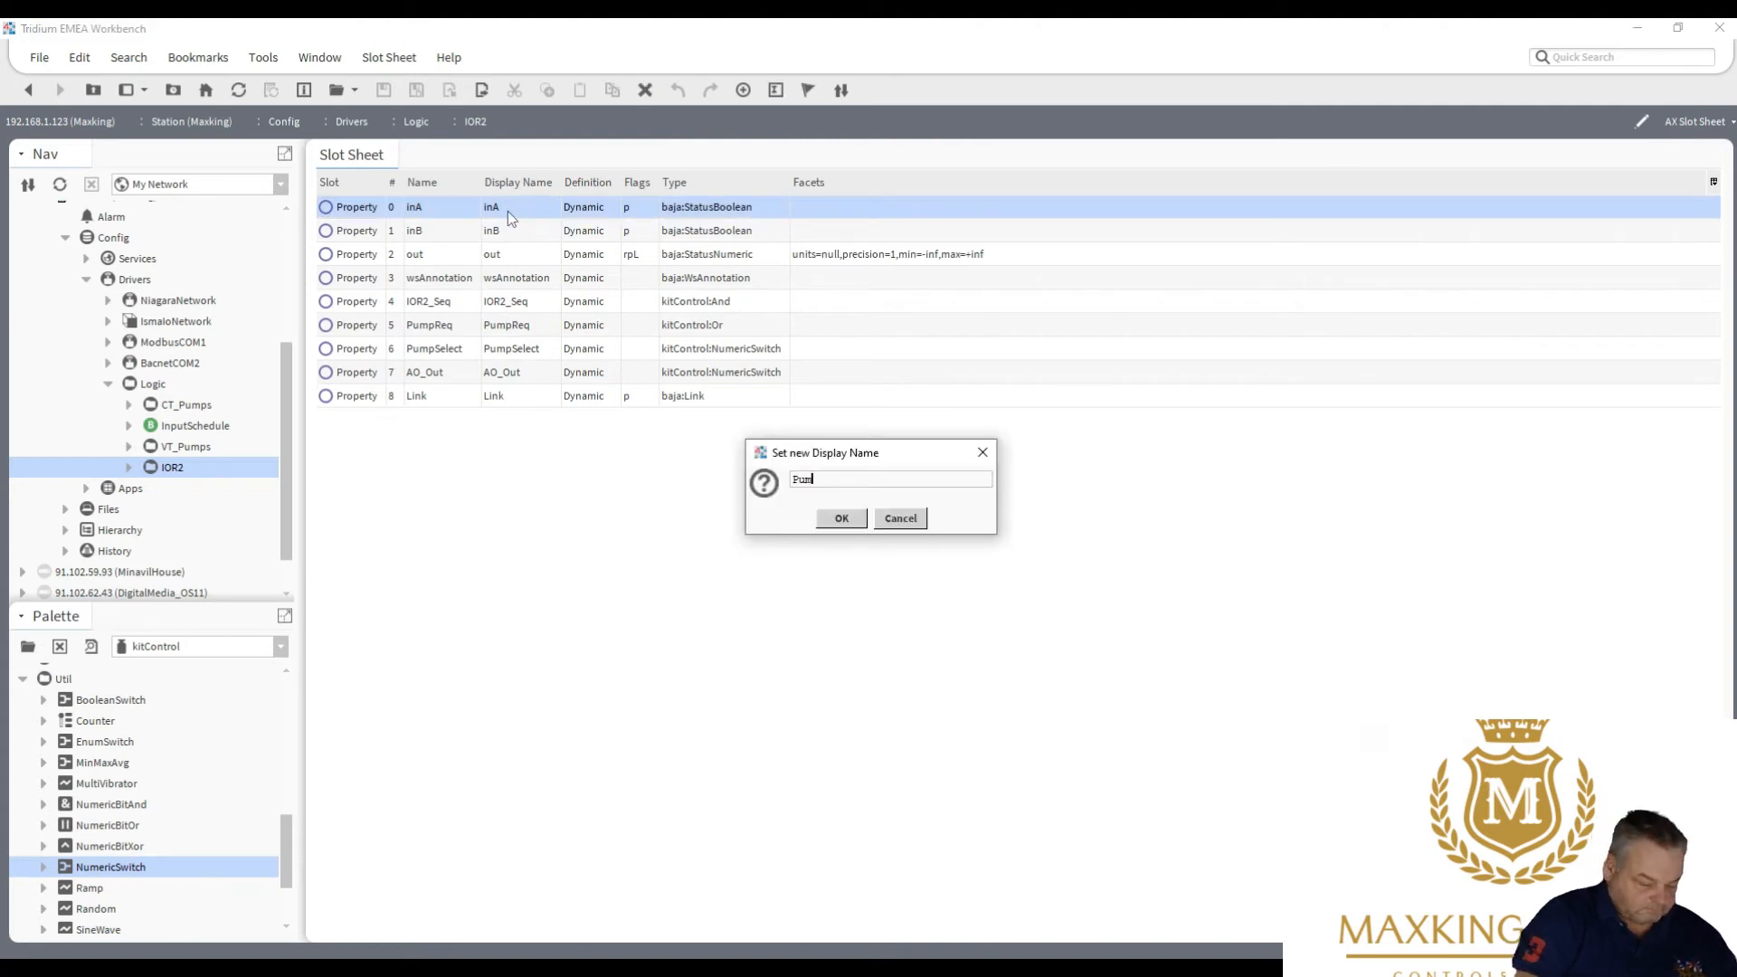
text(p 1)
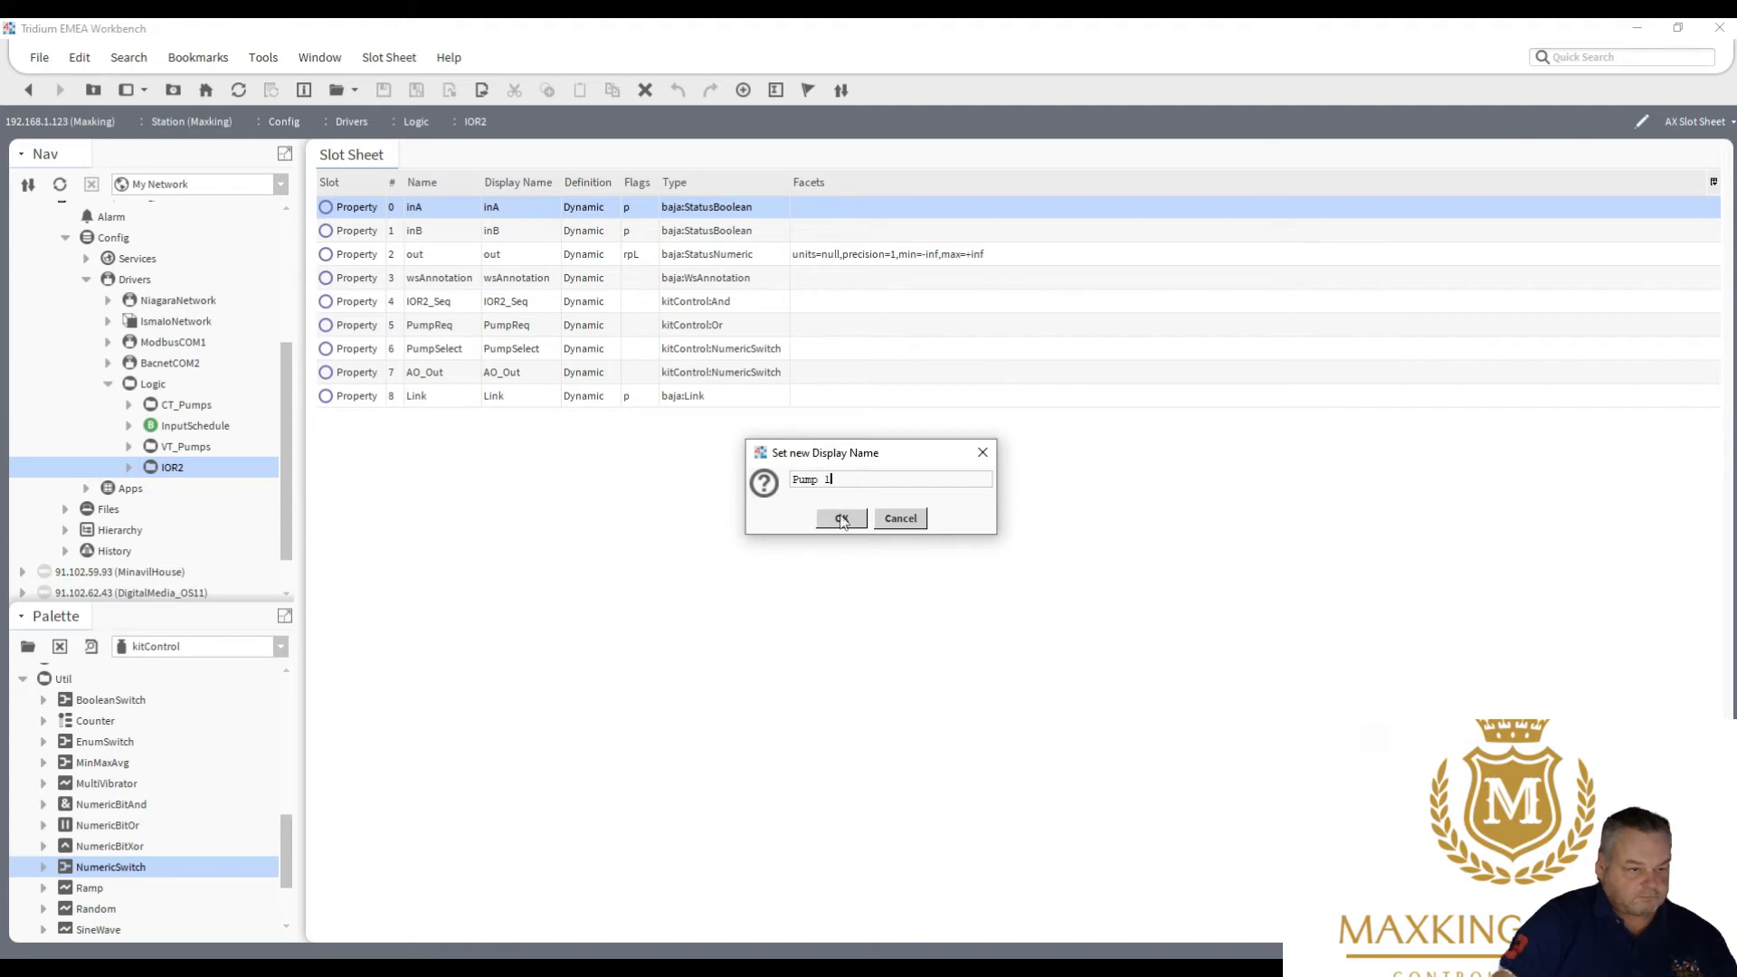
text( Enab)
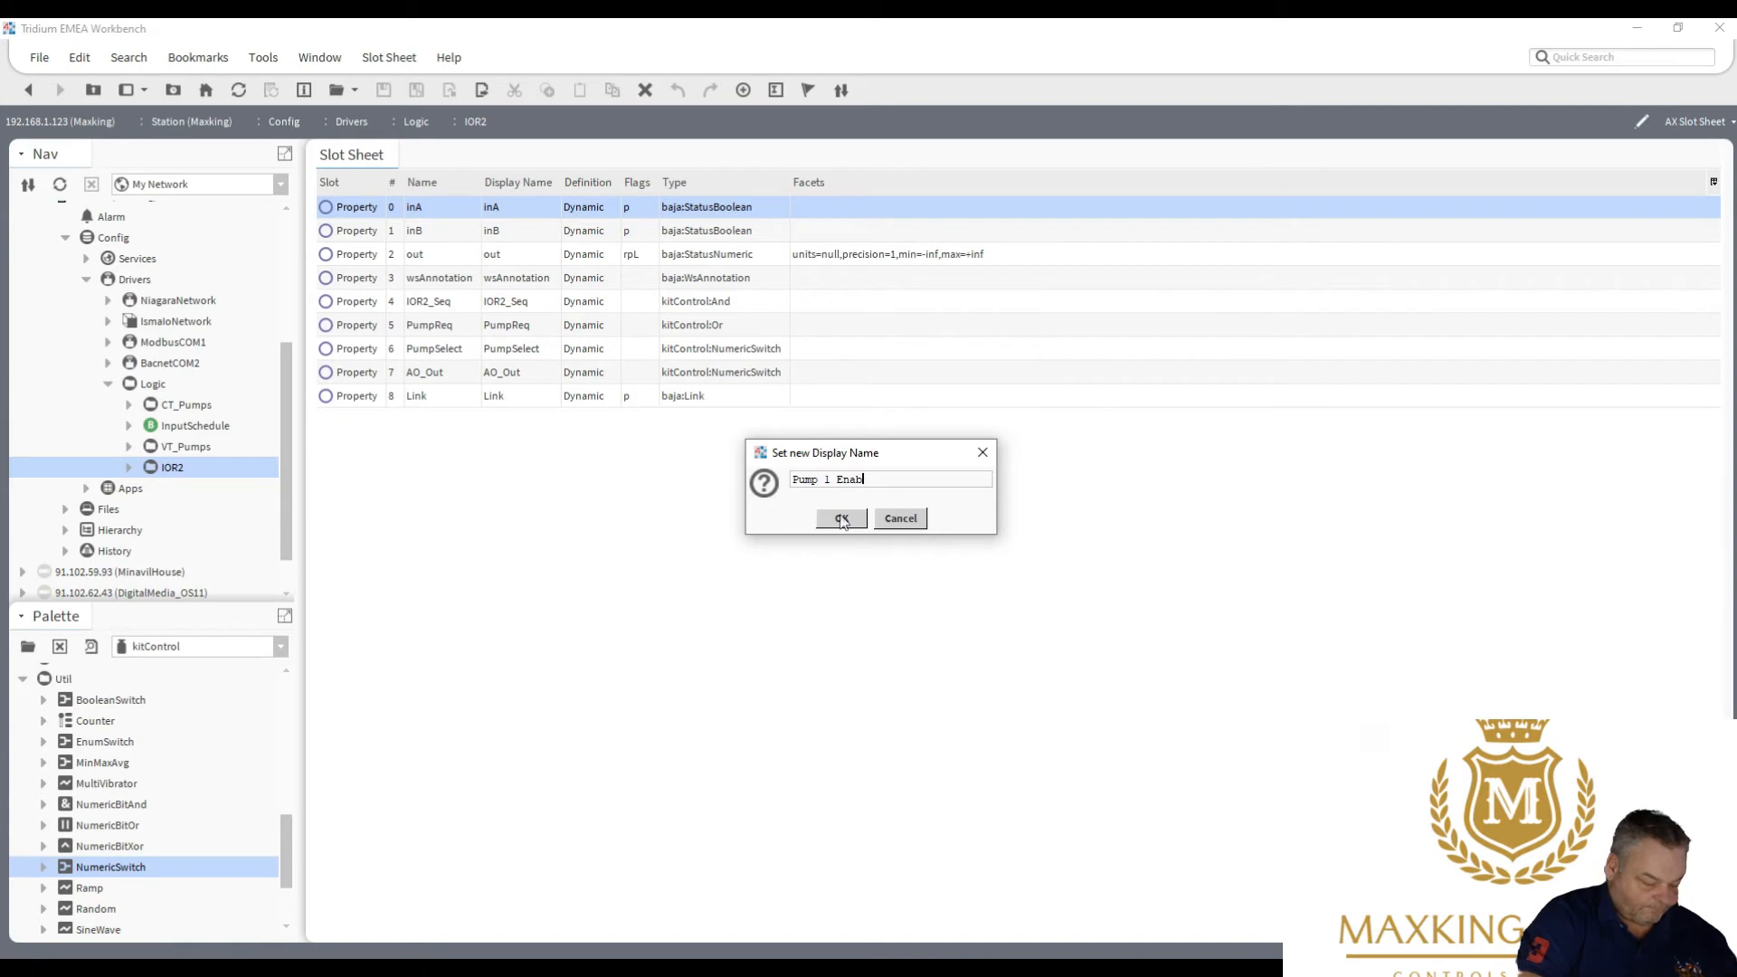
text(le)
click(841, 518)
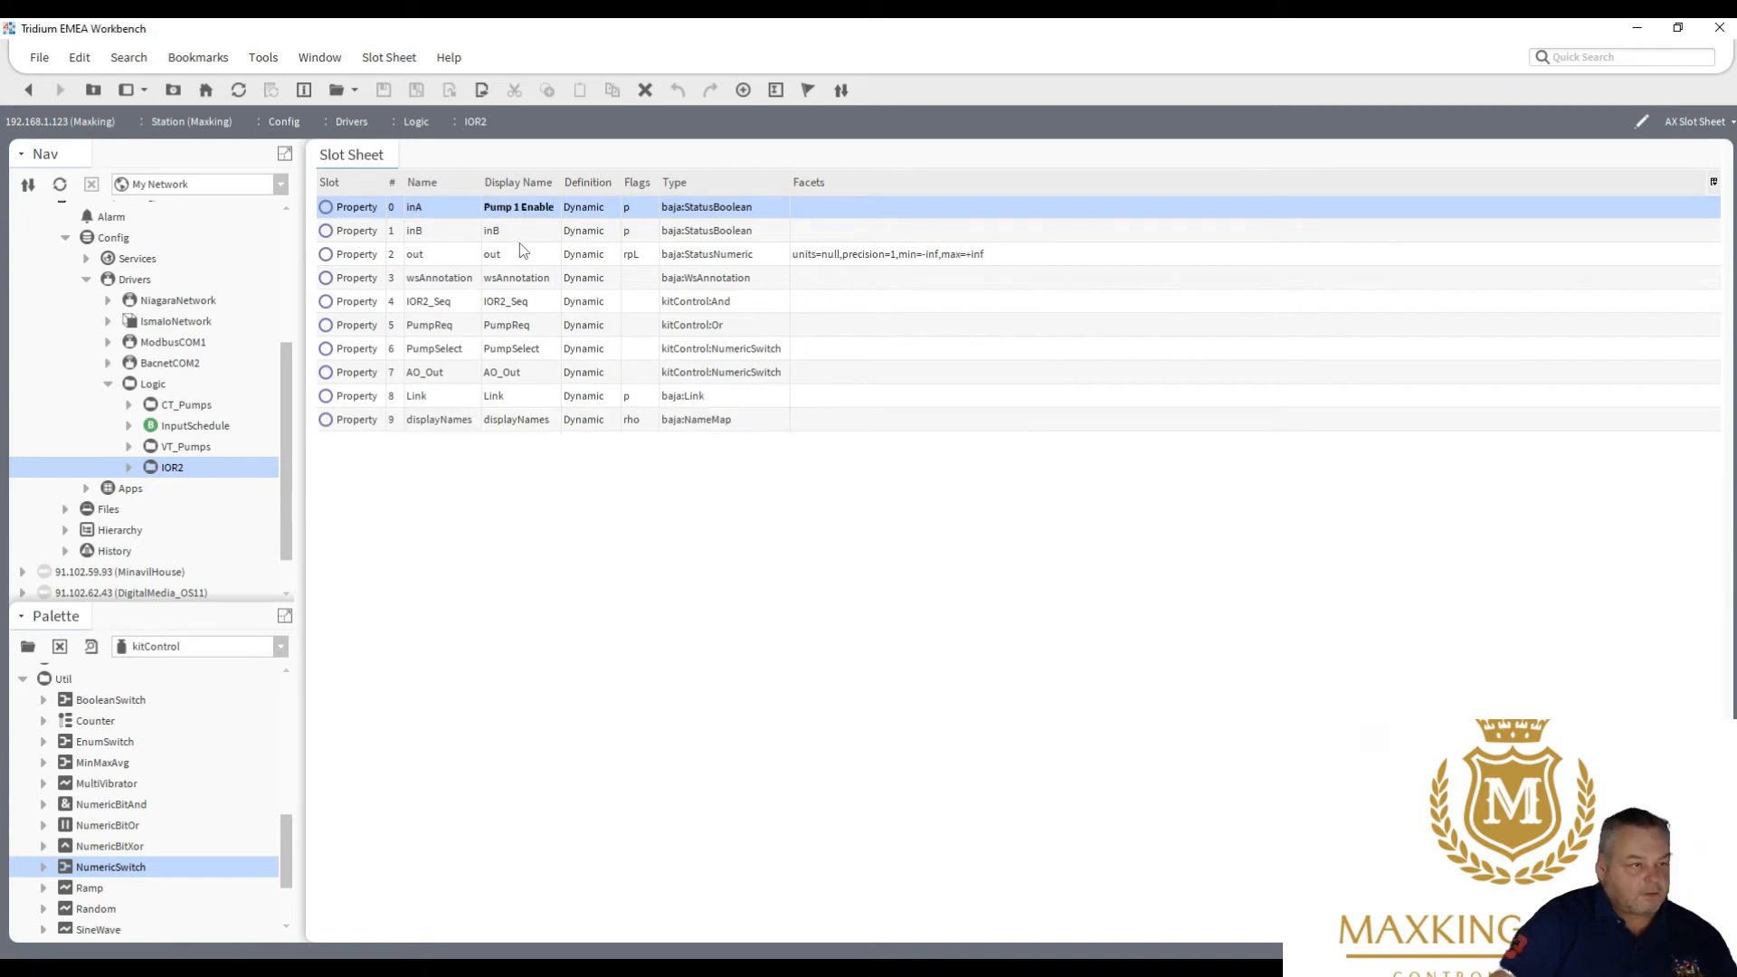
Set the display names of the IOR2 folder's inB and out slots to Pump 2 Enable and To IOR2 Module.
double_click(516, 239)
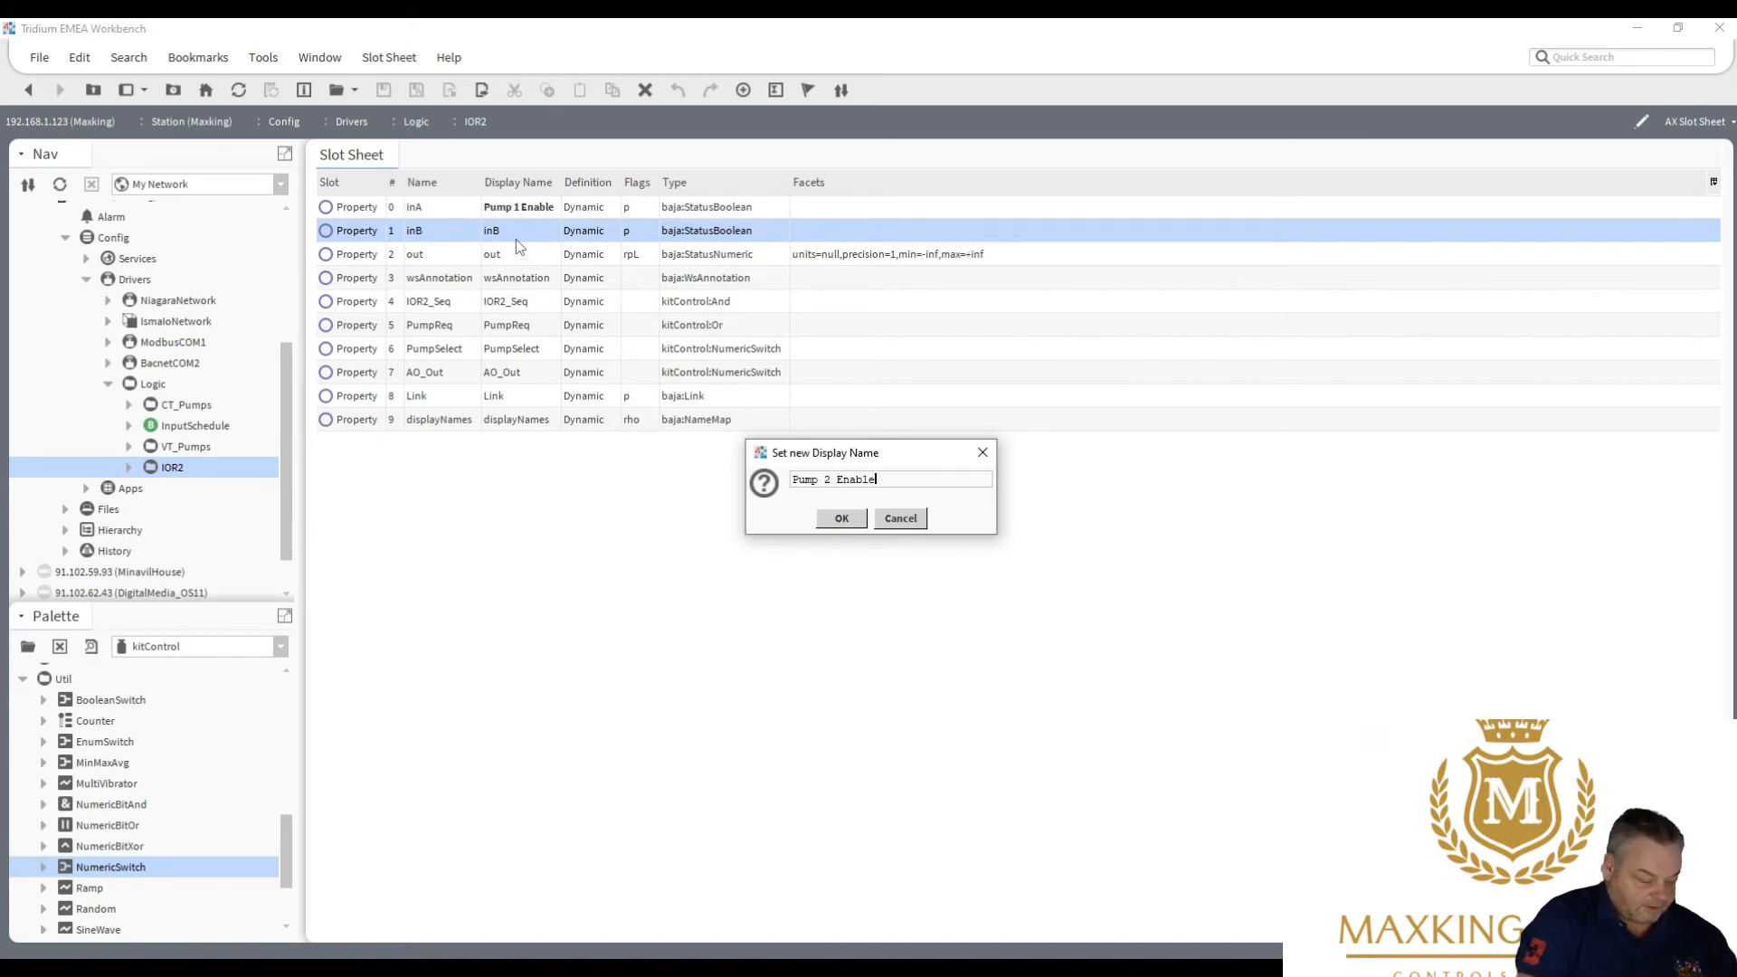
click(853, 526)
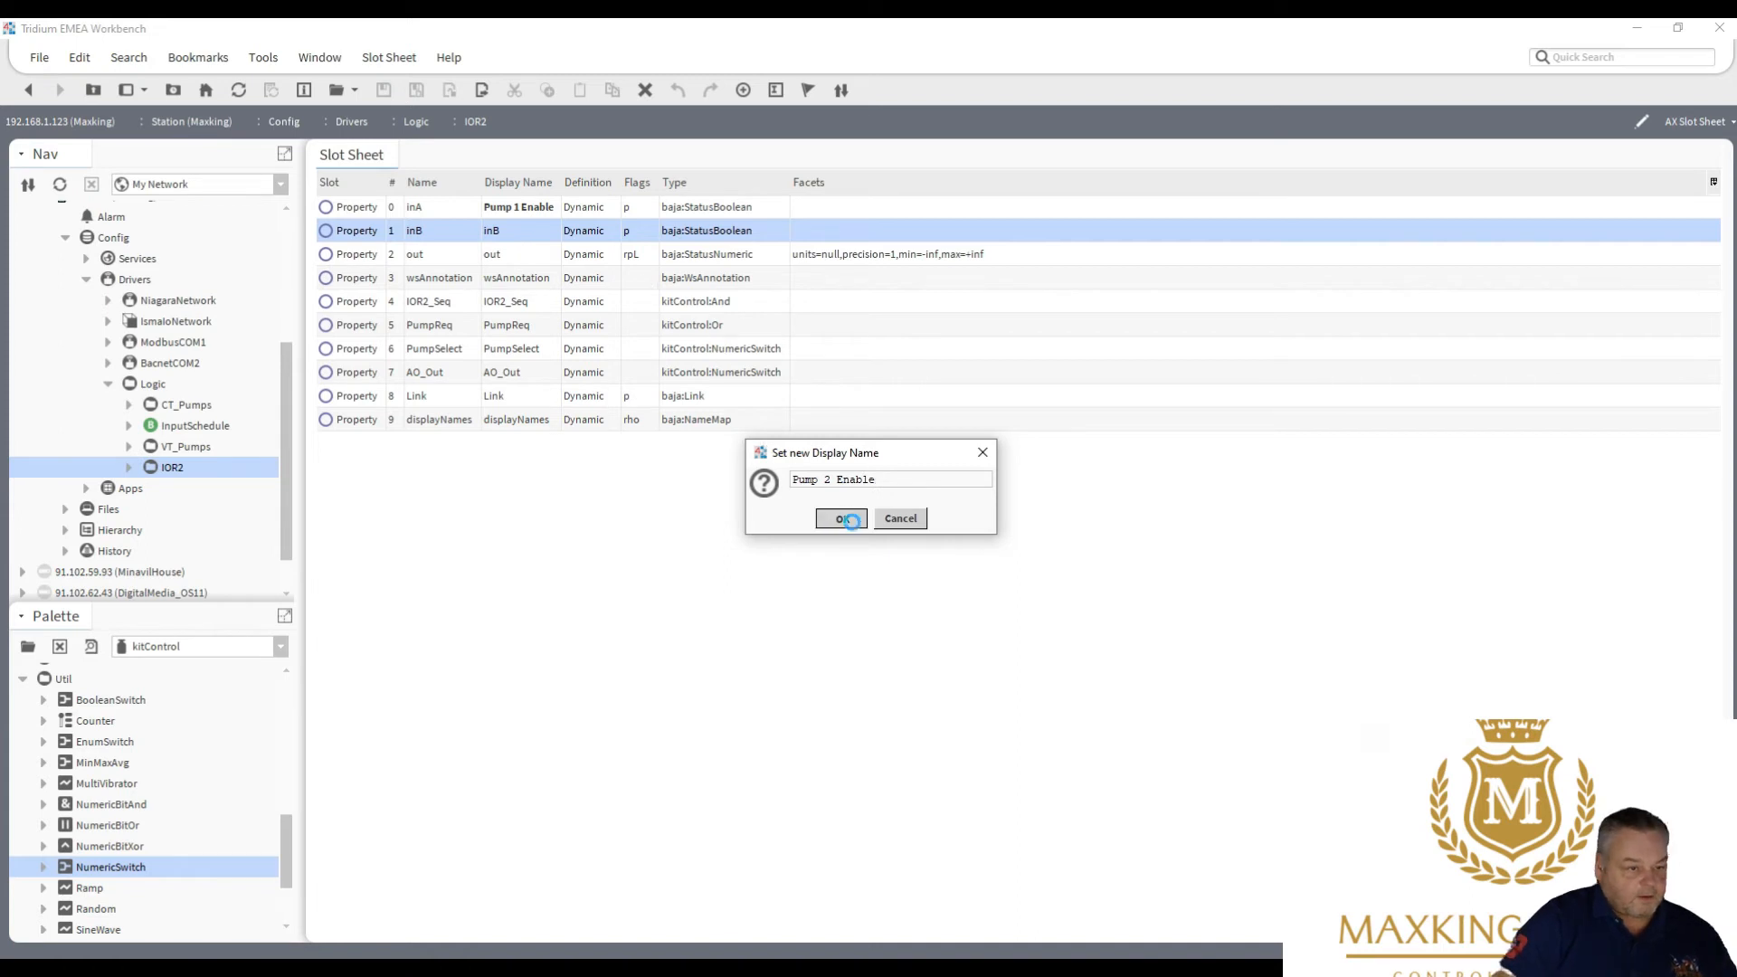
double_click(541, 257)
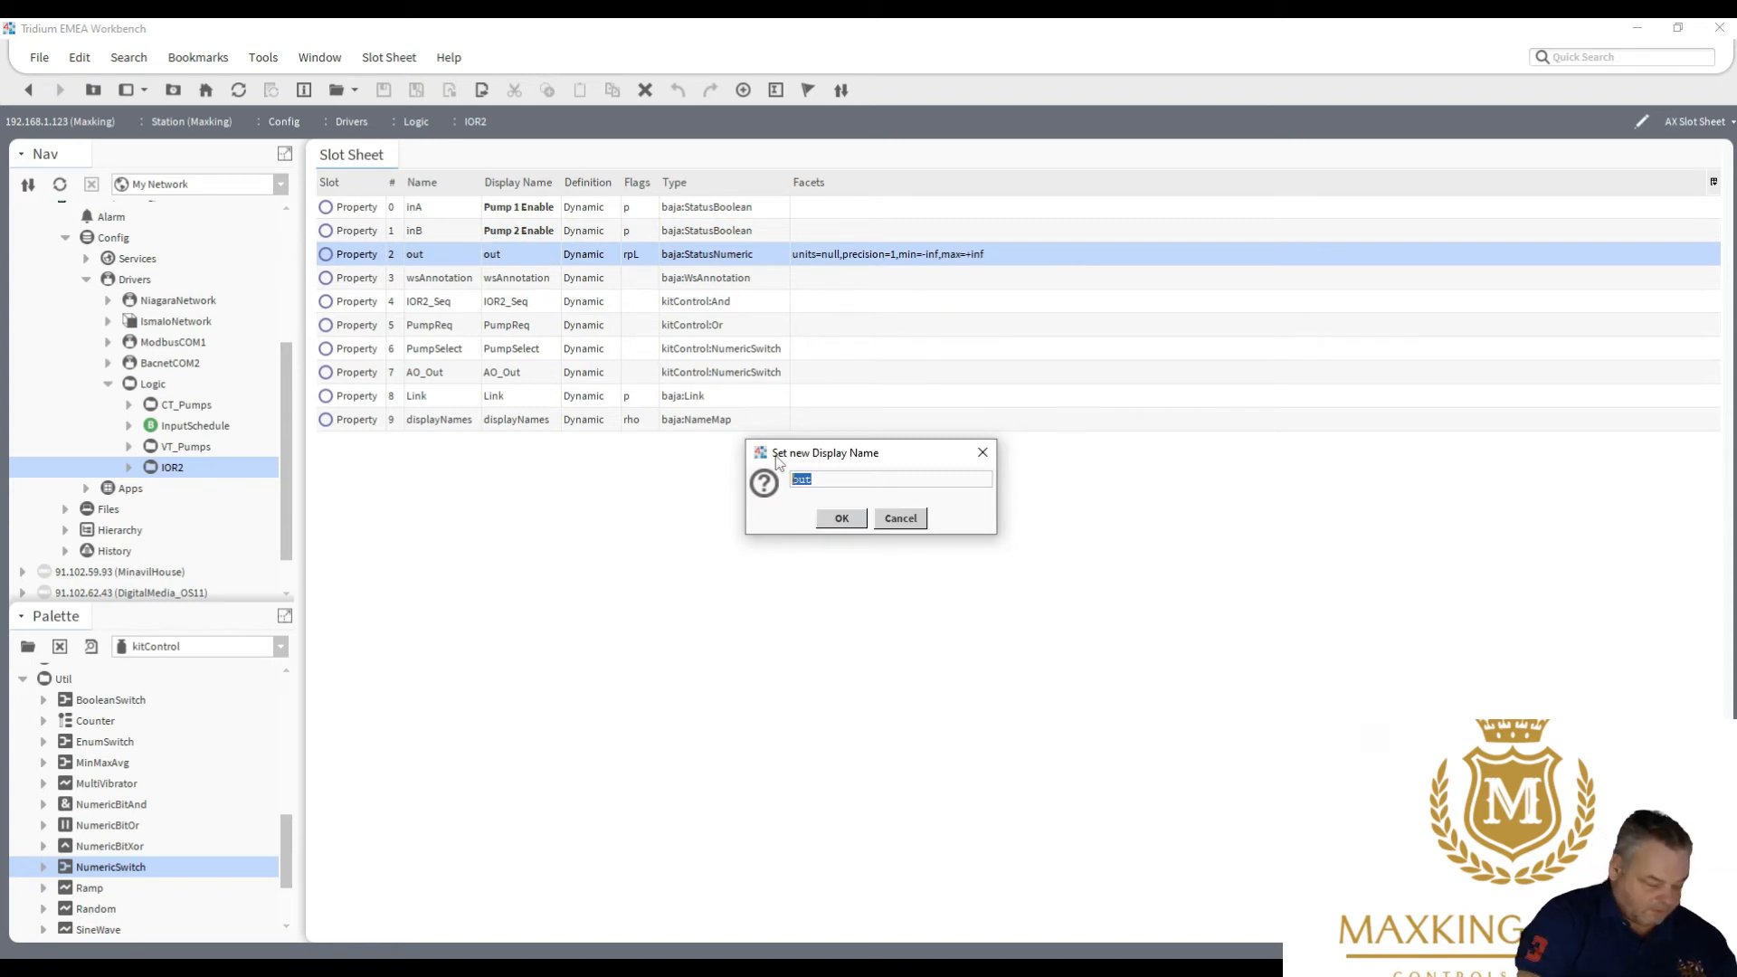
text(To)
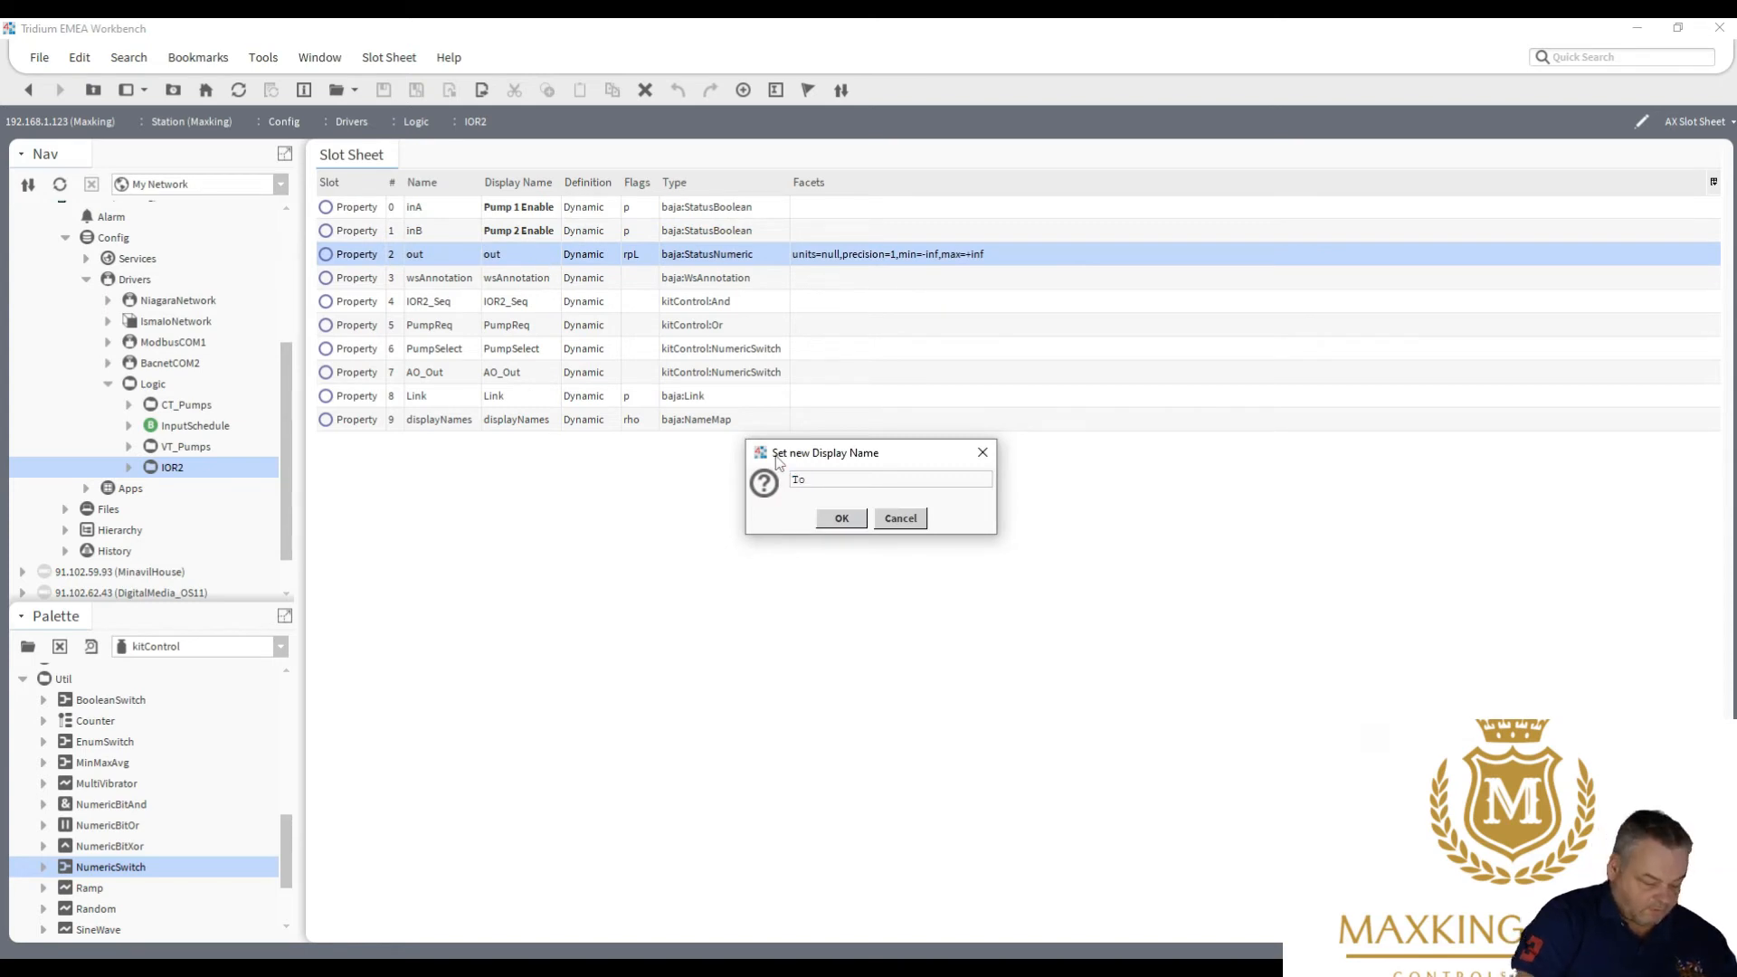
text( IOR2 )
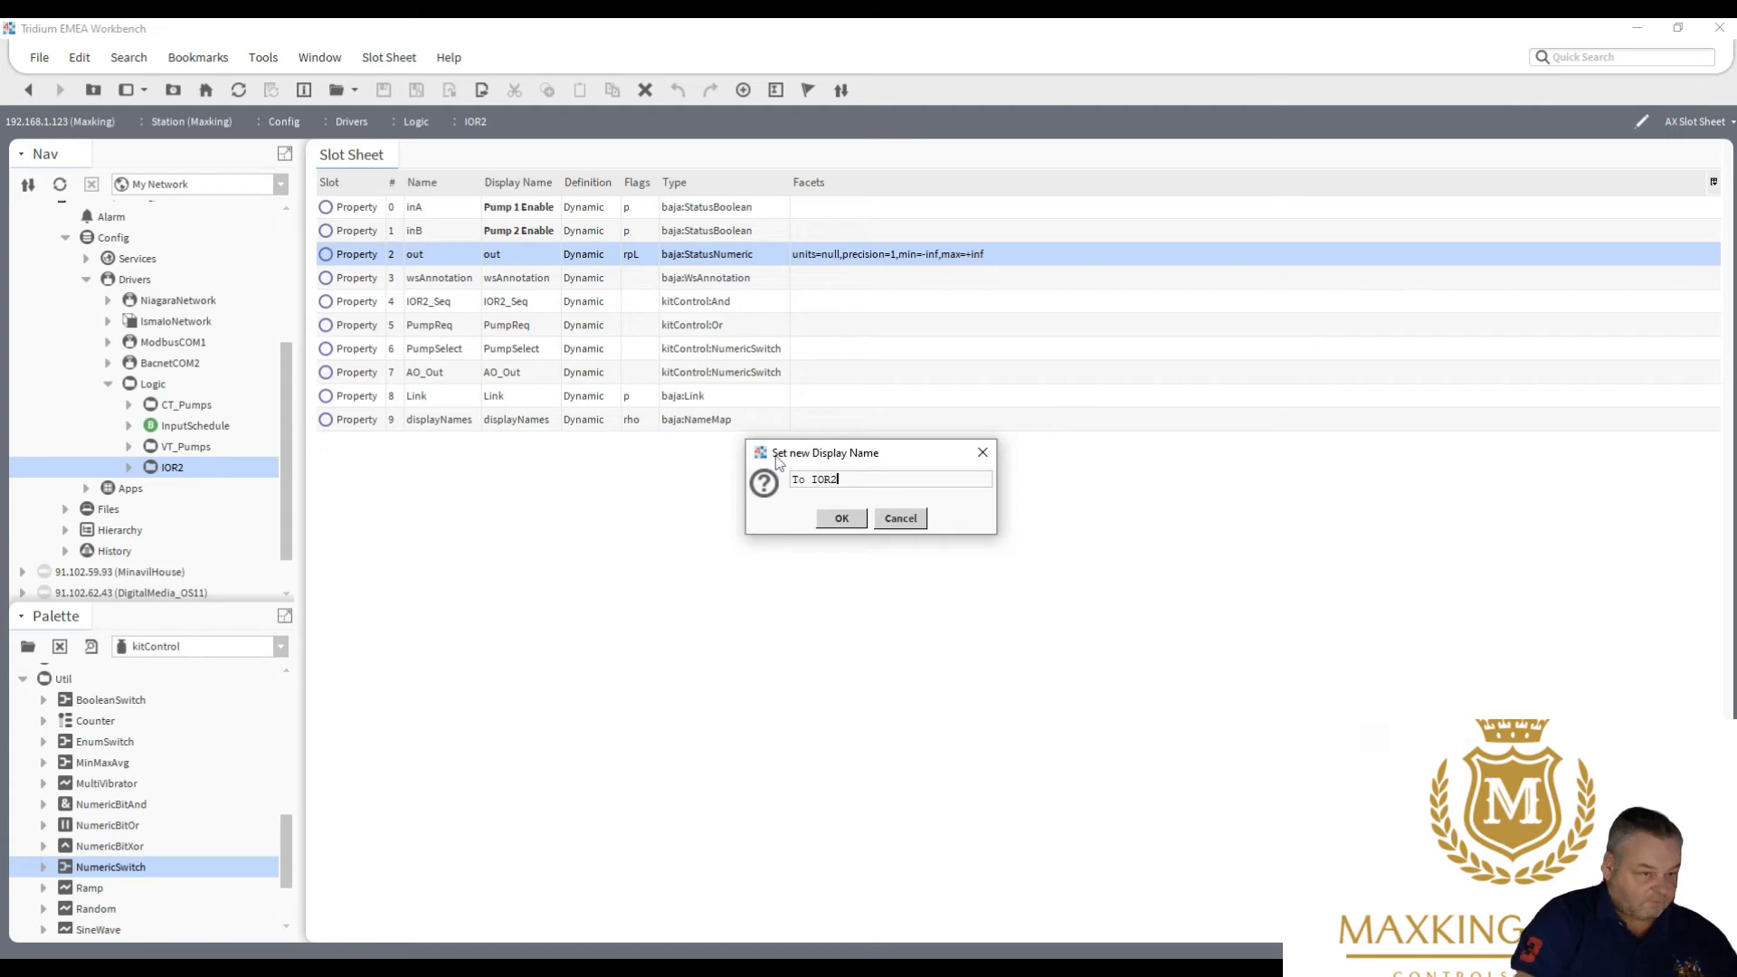
text(Module)
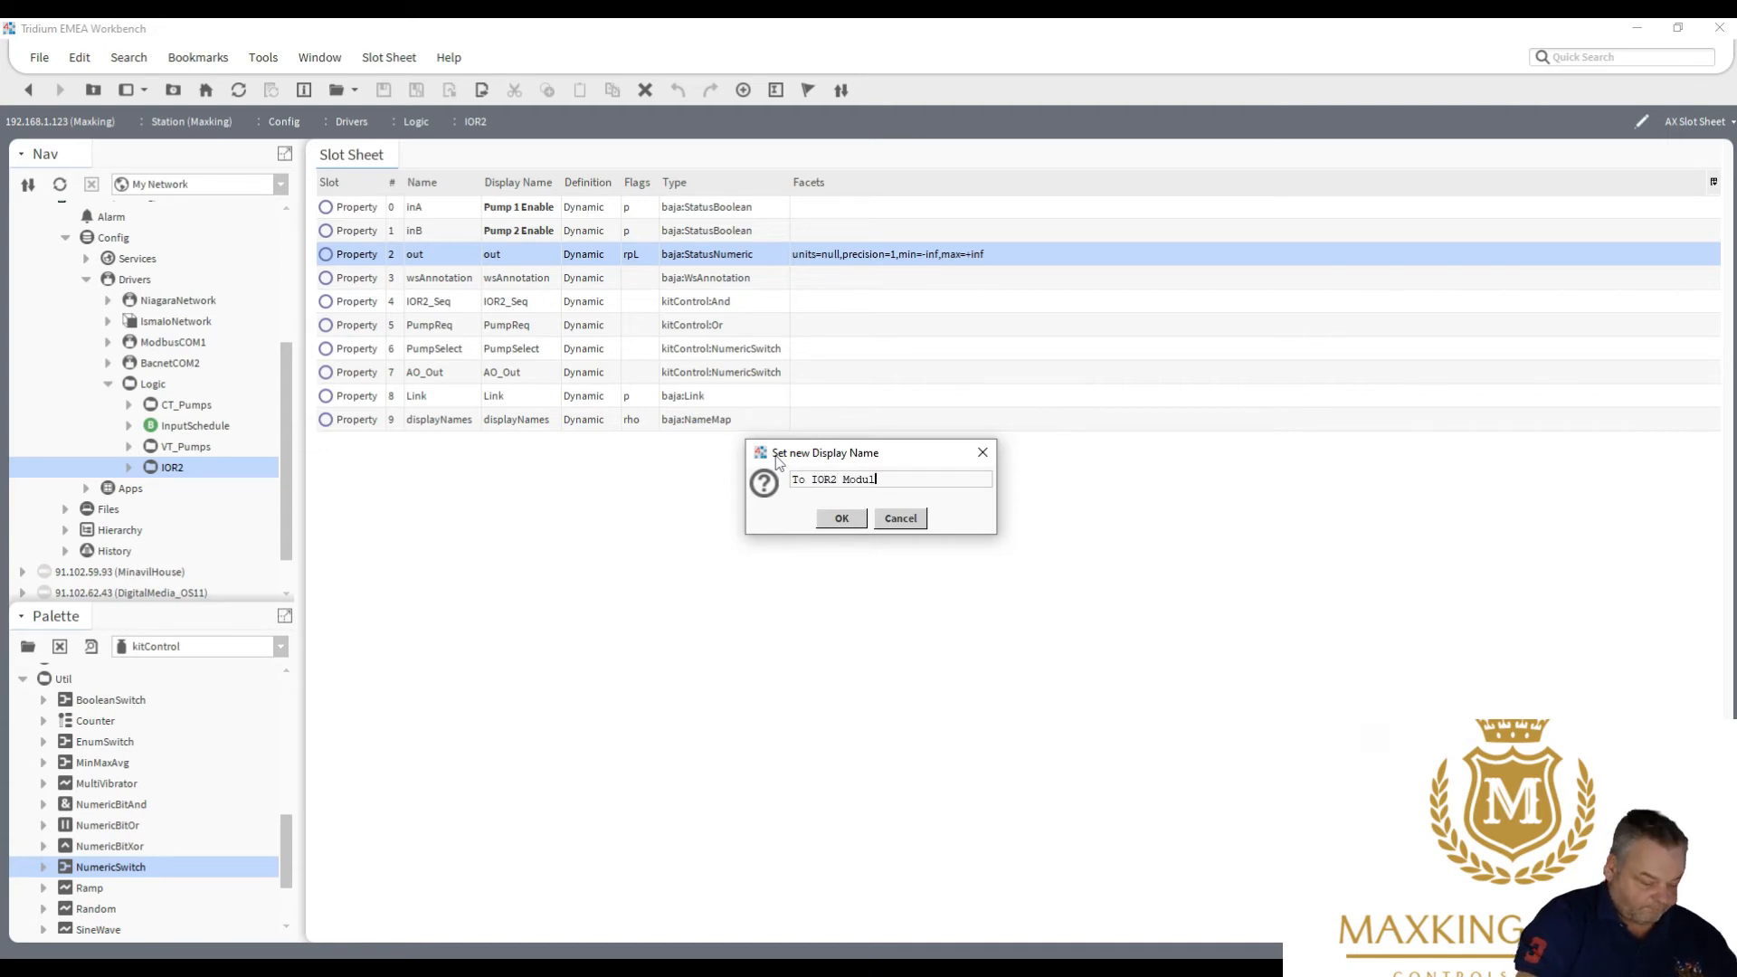
click(853, 527)
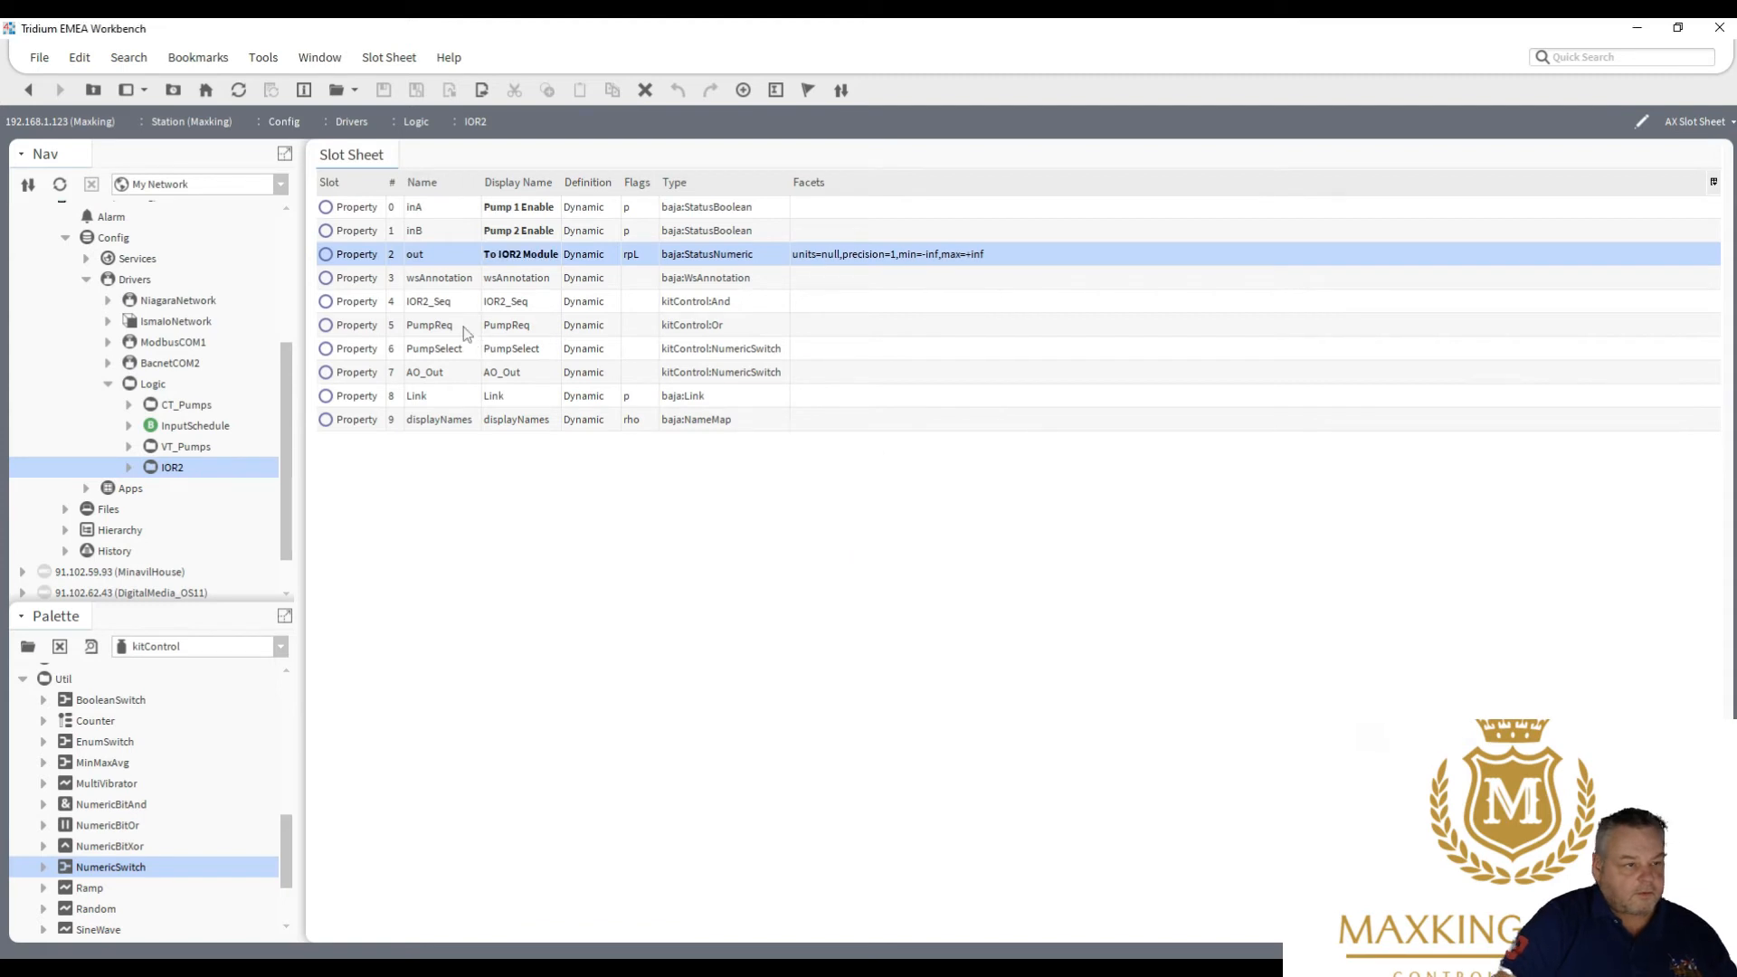
Open the Logic folder's wire sheet and link InputSchedule's Out to Pump 1 Enable on the IOR2 folder.
right_click(154, 387)
mouse_move(243, 313)
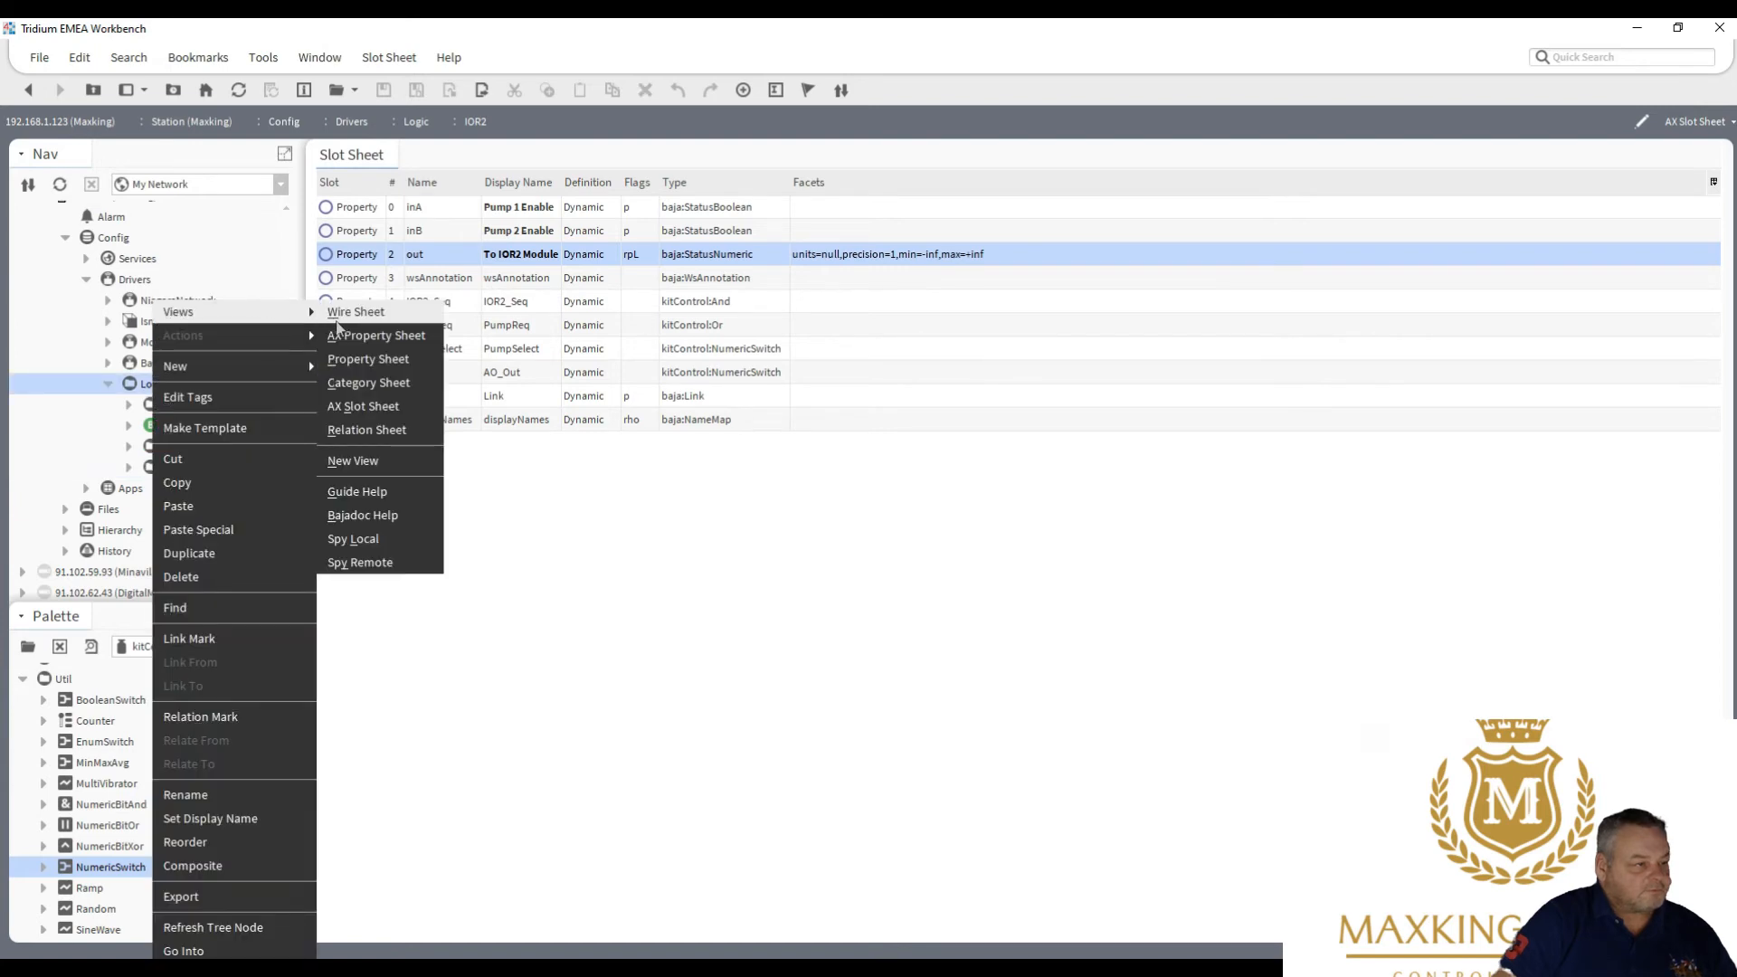
click(349, 313)
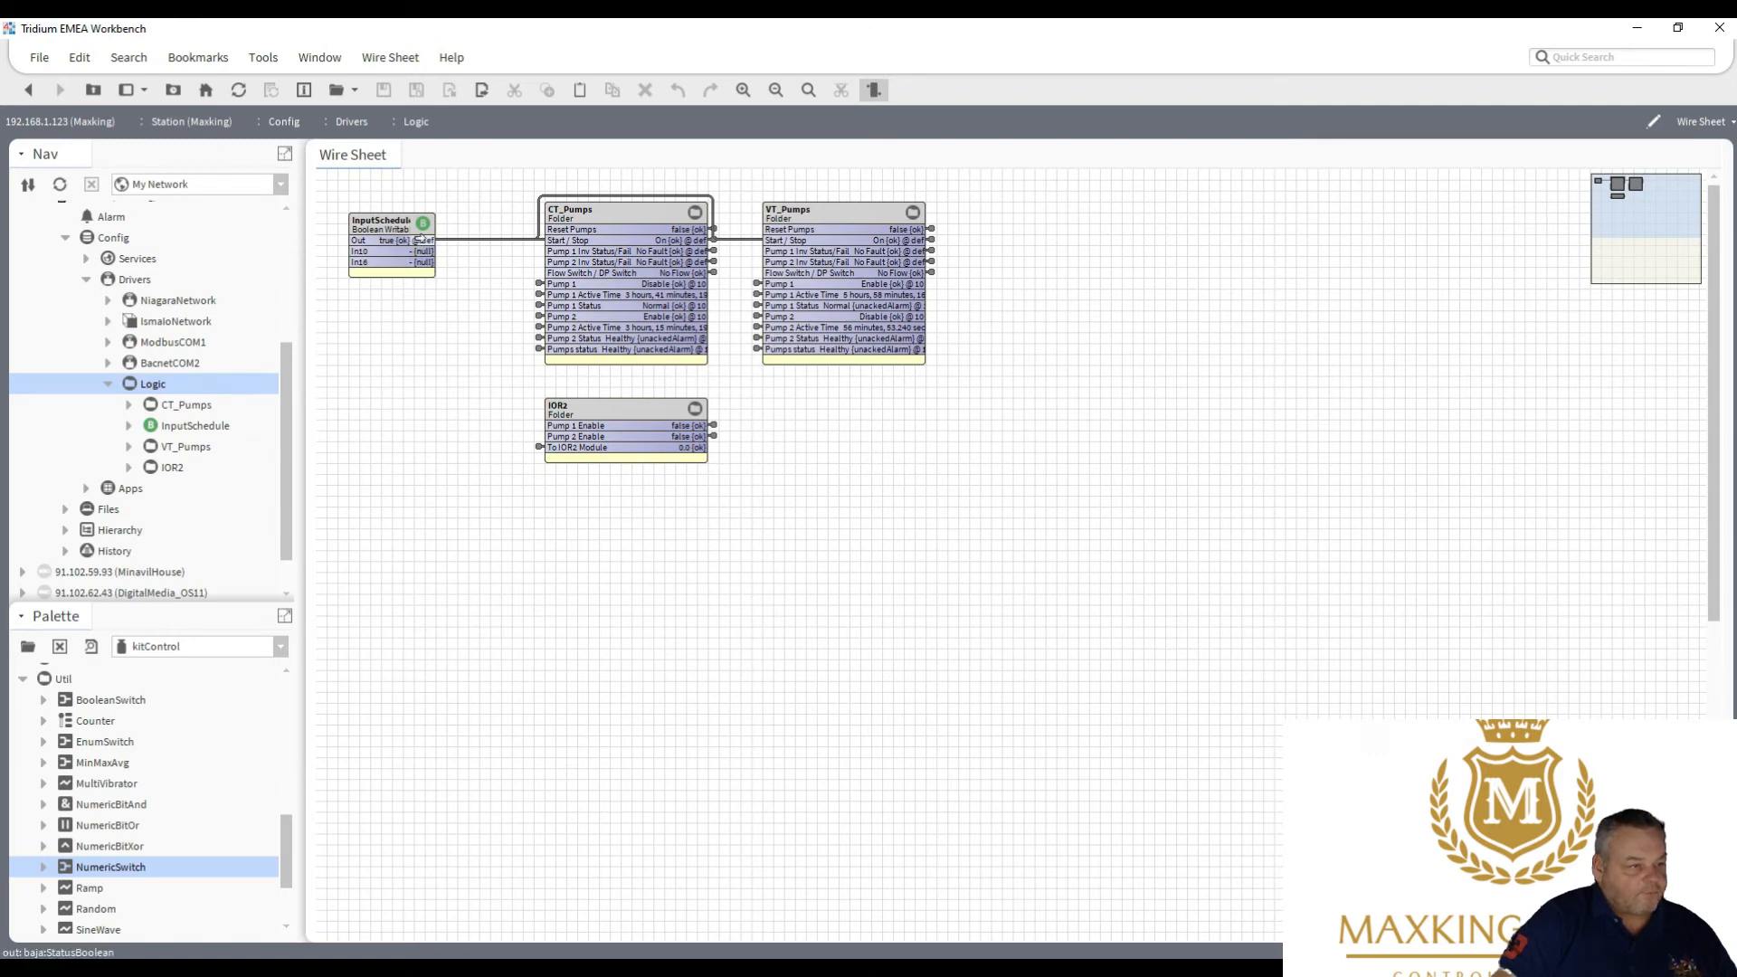
drag(461, 290, 563, 421)
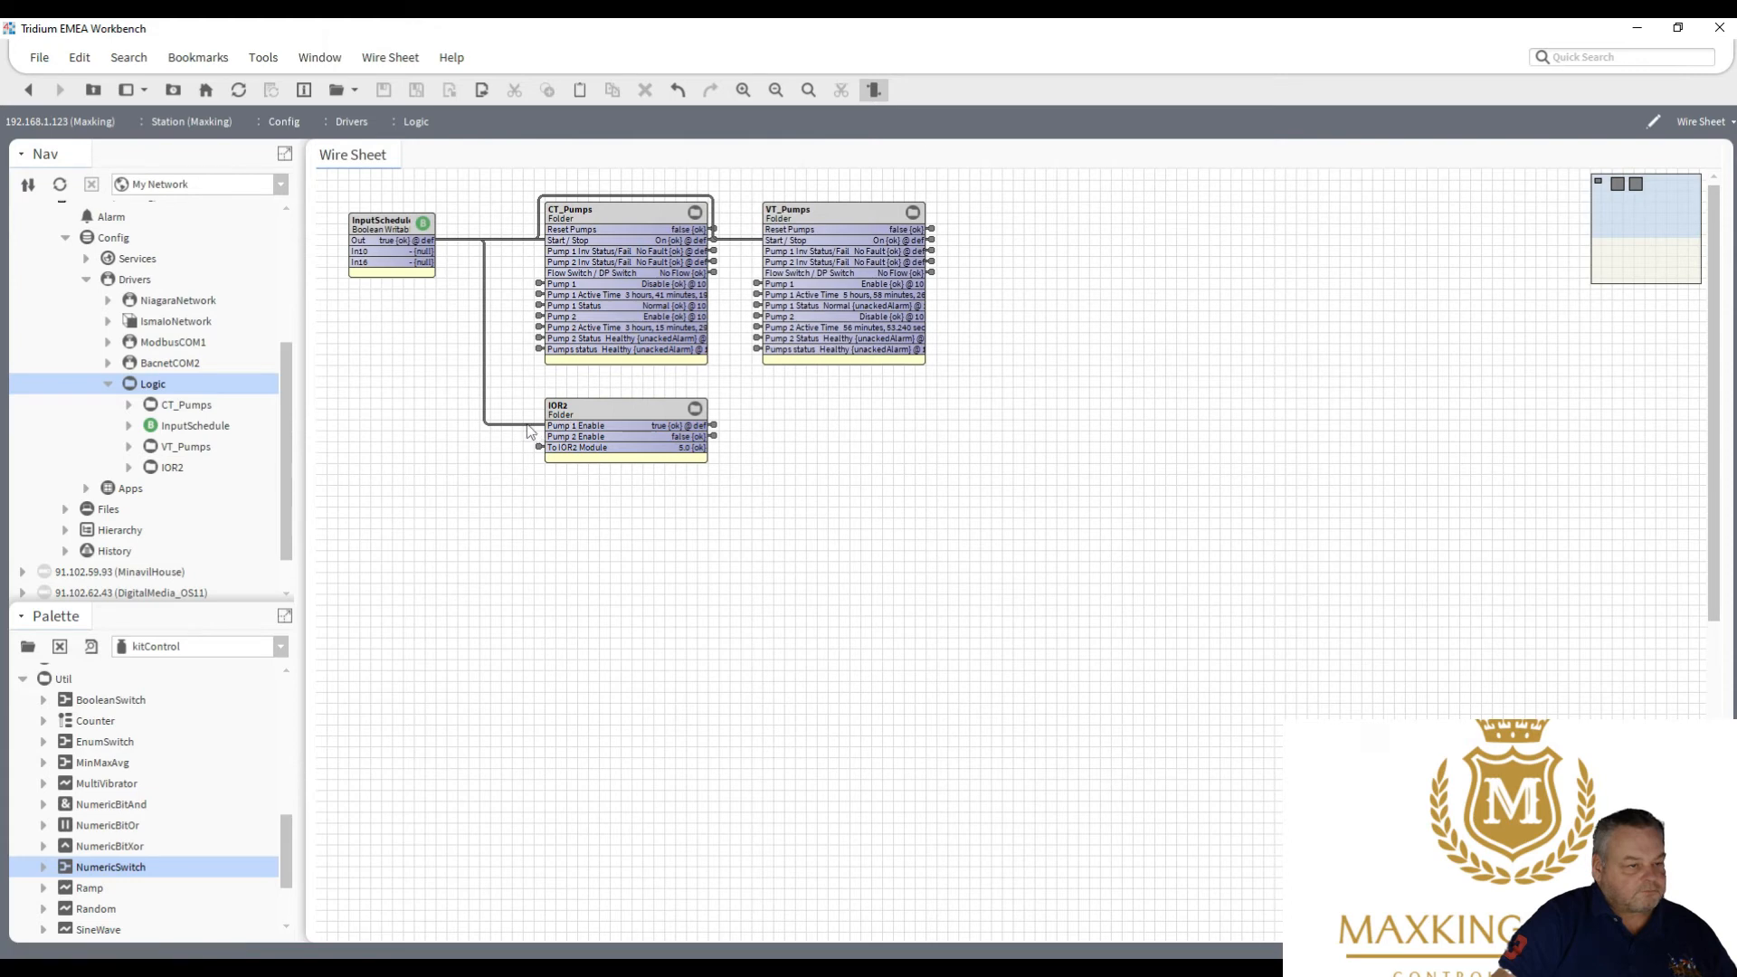
Delete the link into IOR2's Pump 1 Enable and link InputSchedule's Out to Pump 2 Enable instead.
click(526, 423)
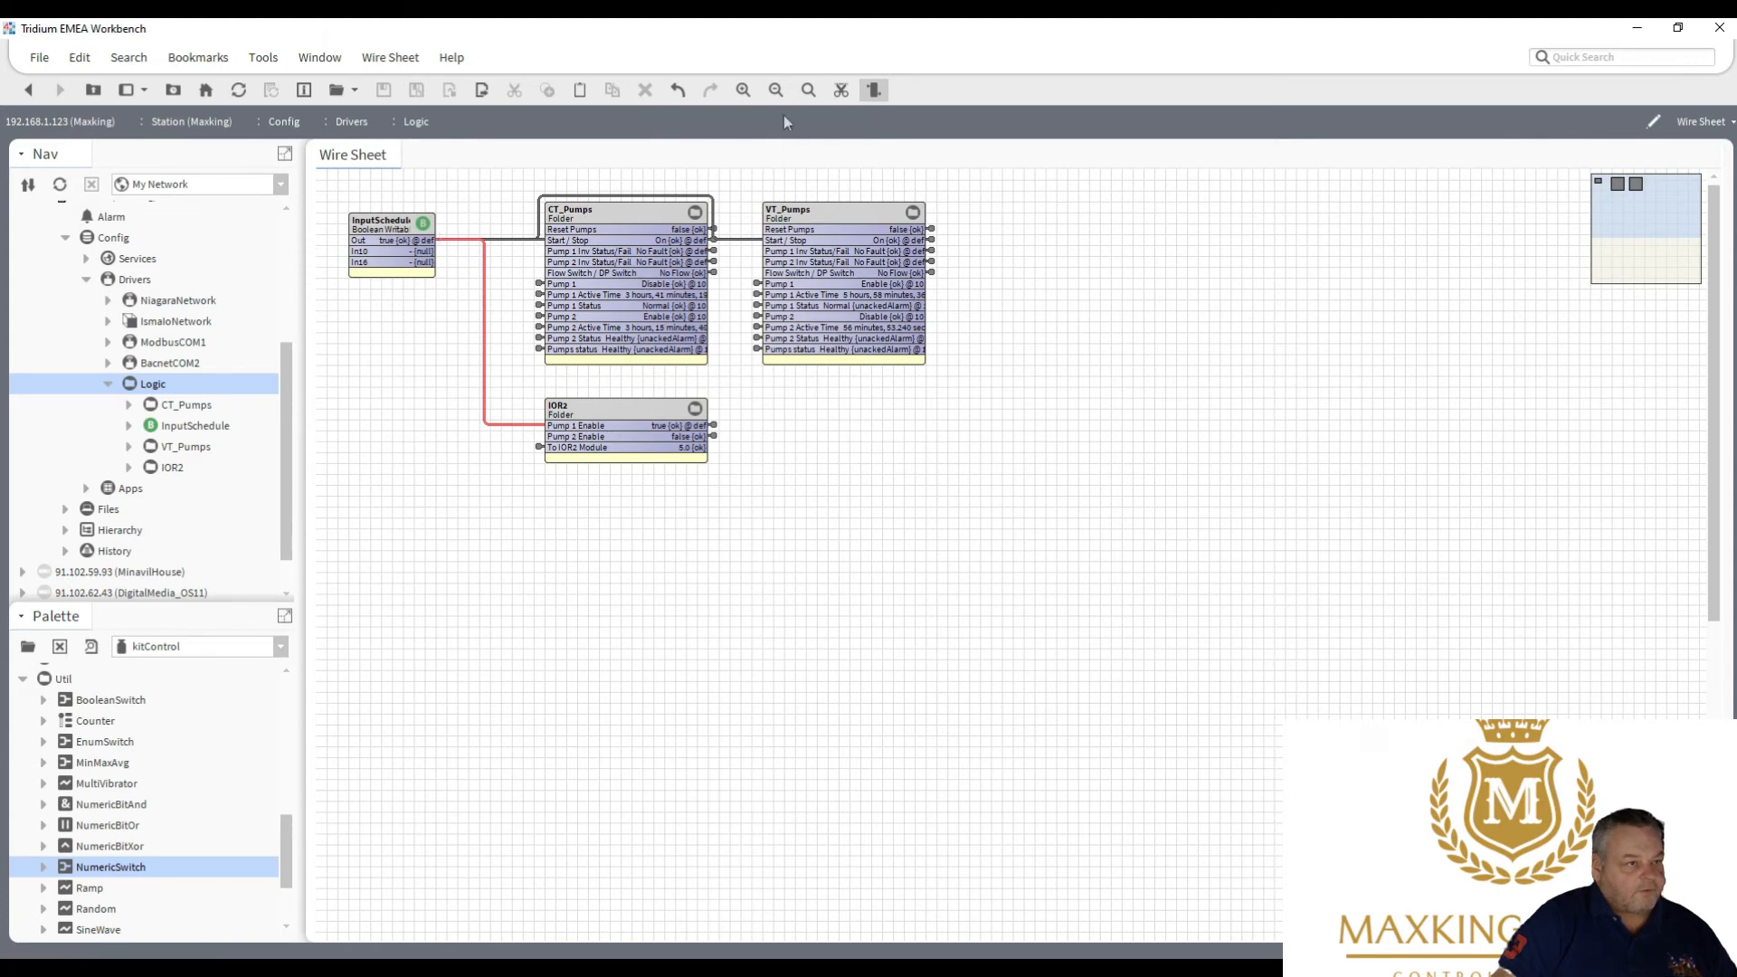
click(842, 93)
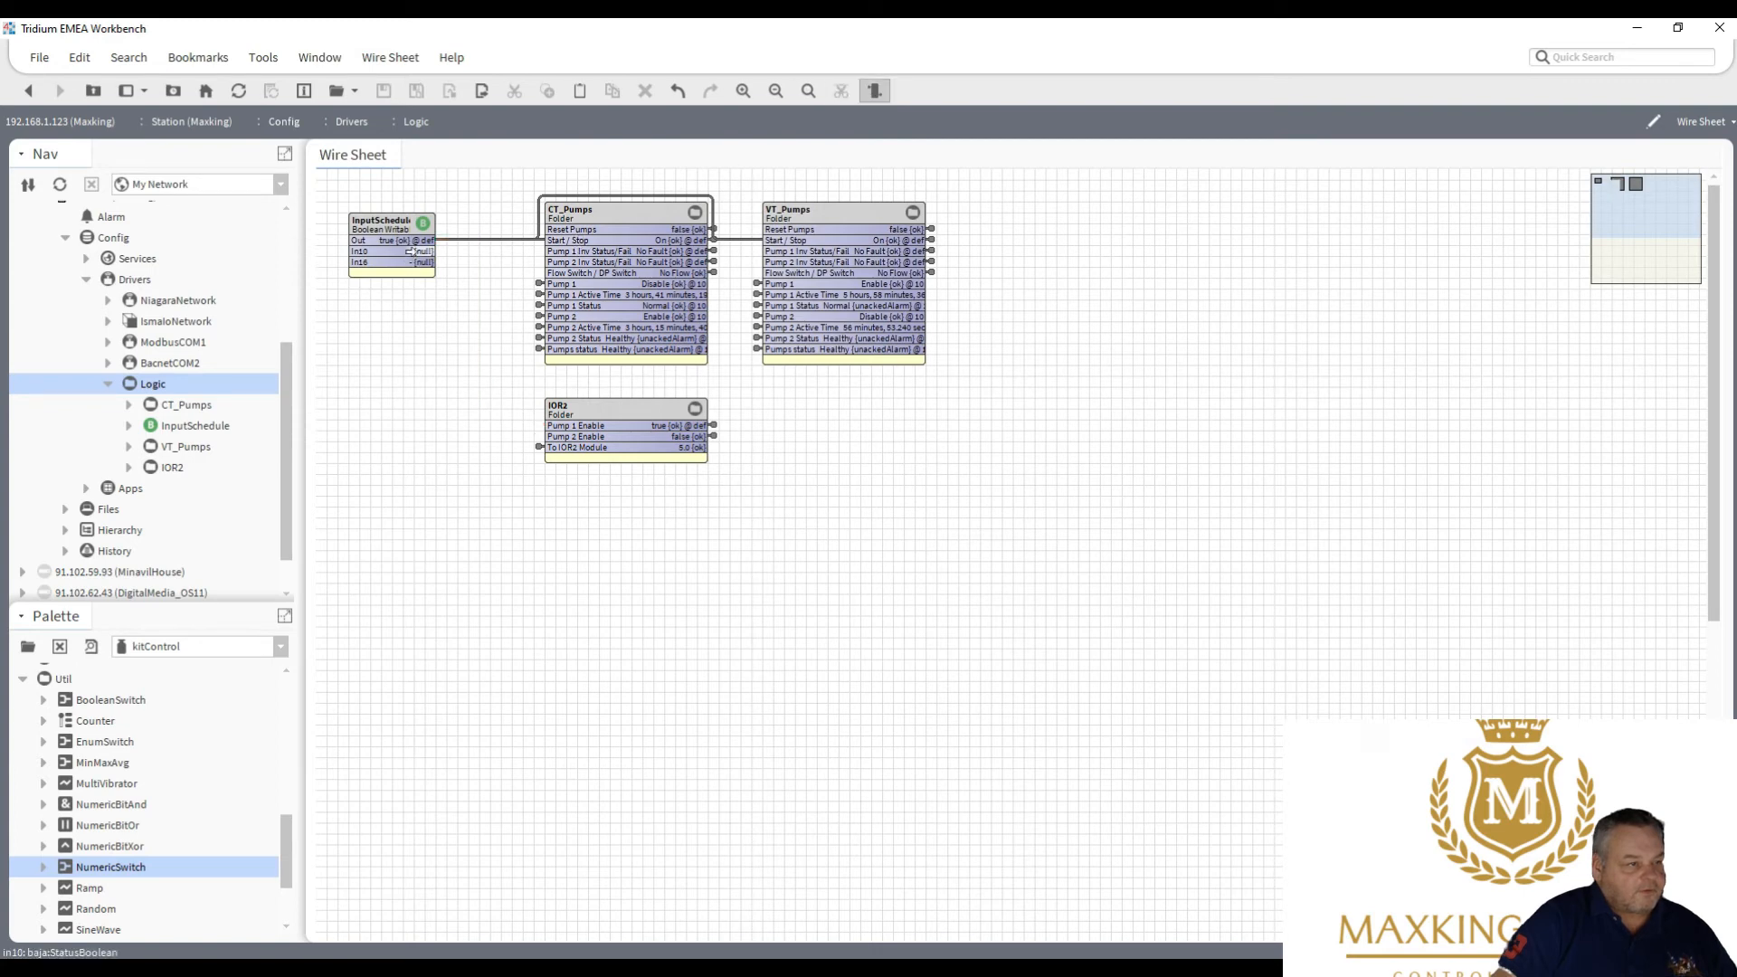
drag(411, 241, 544, 432)
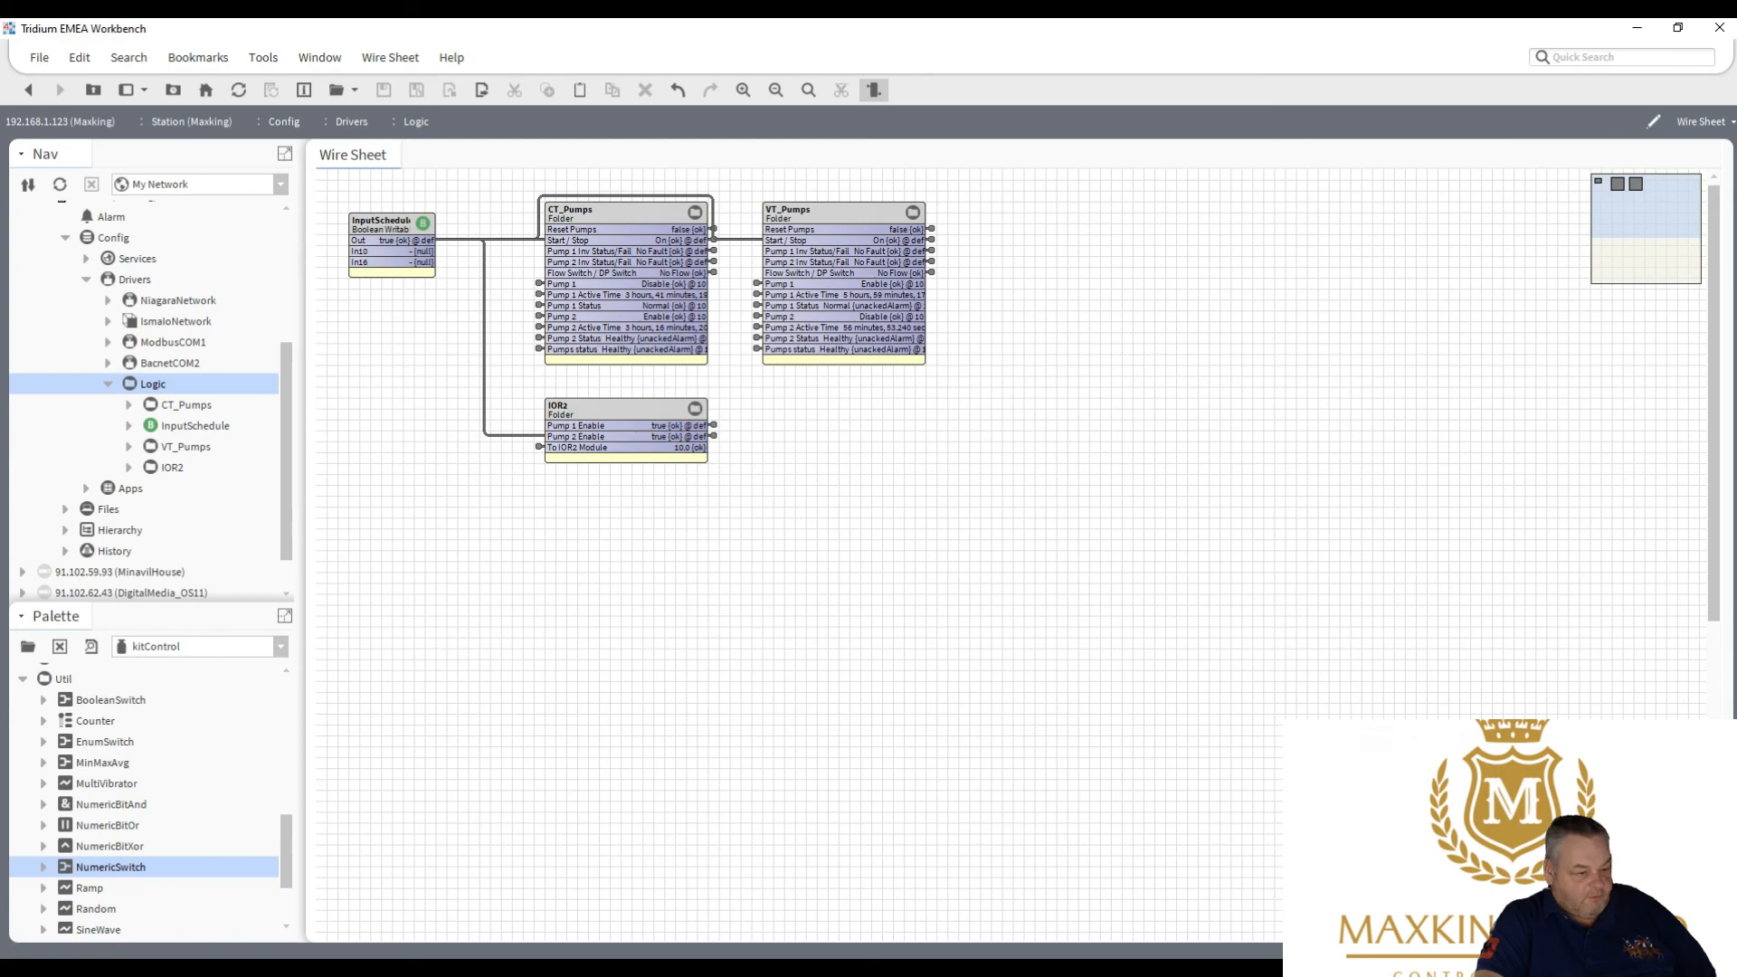
Switch to Chrome and view the Two Stage Relay Module – IOR2 product page showing the datasheet image.
mouse_move(555, 968)
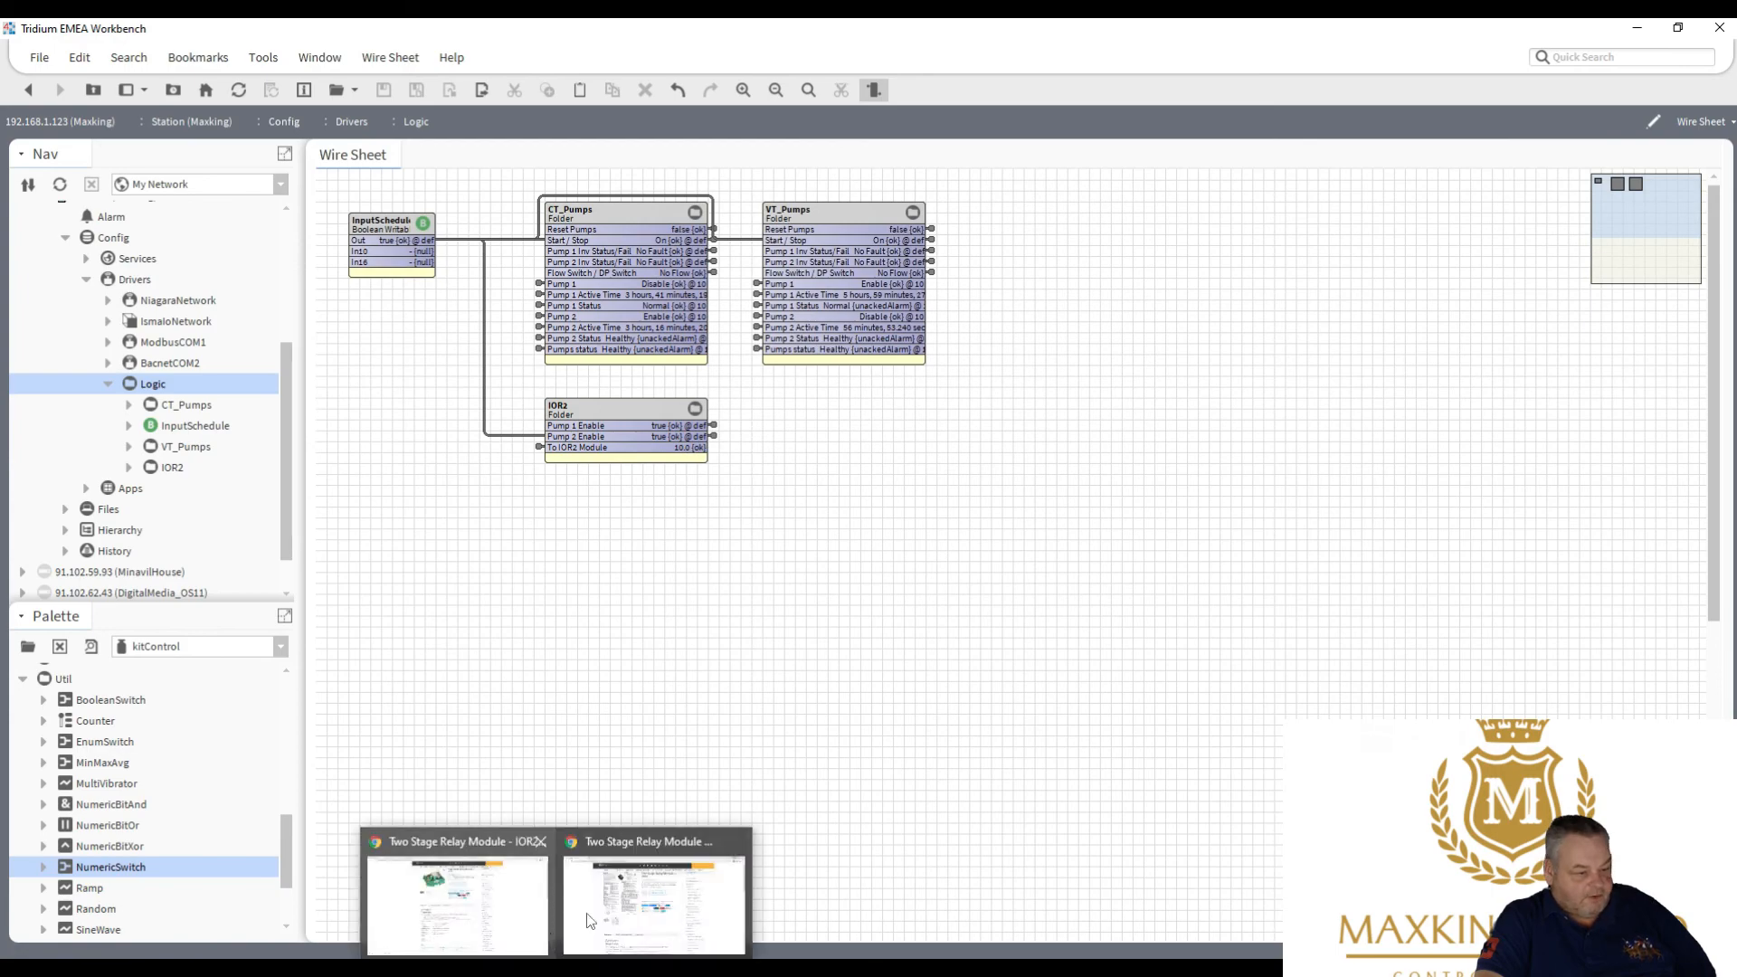
click(621, 914)
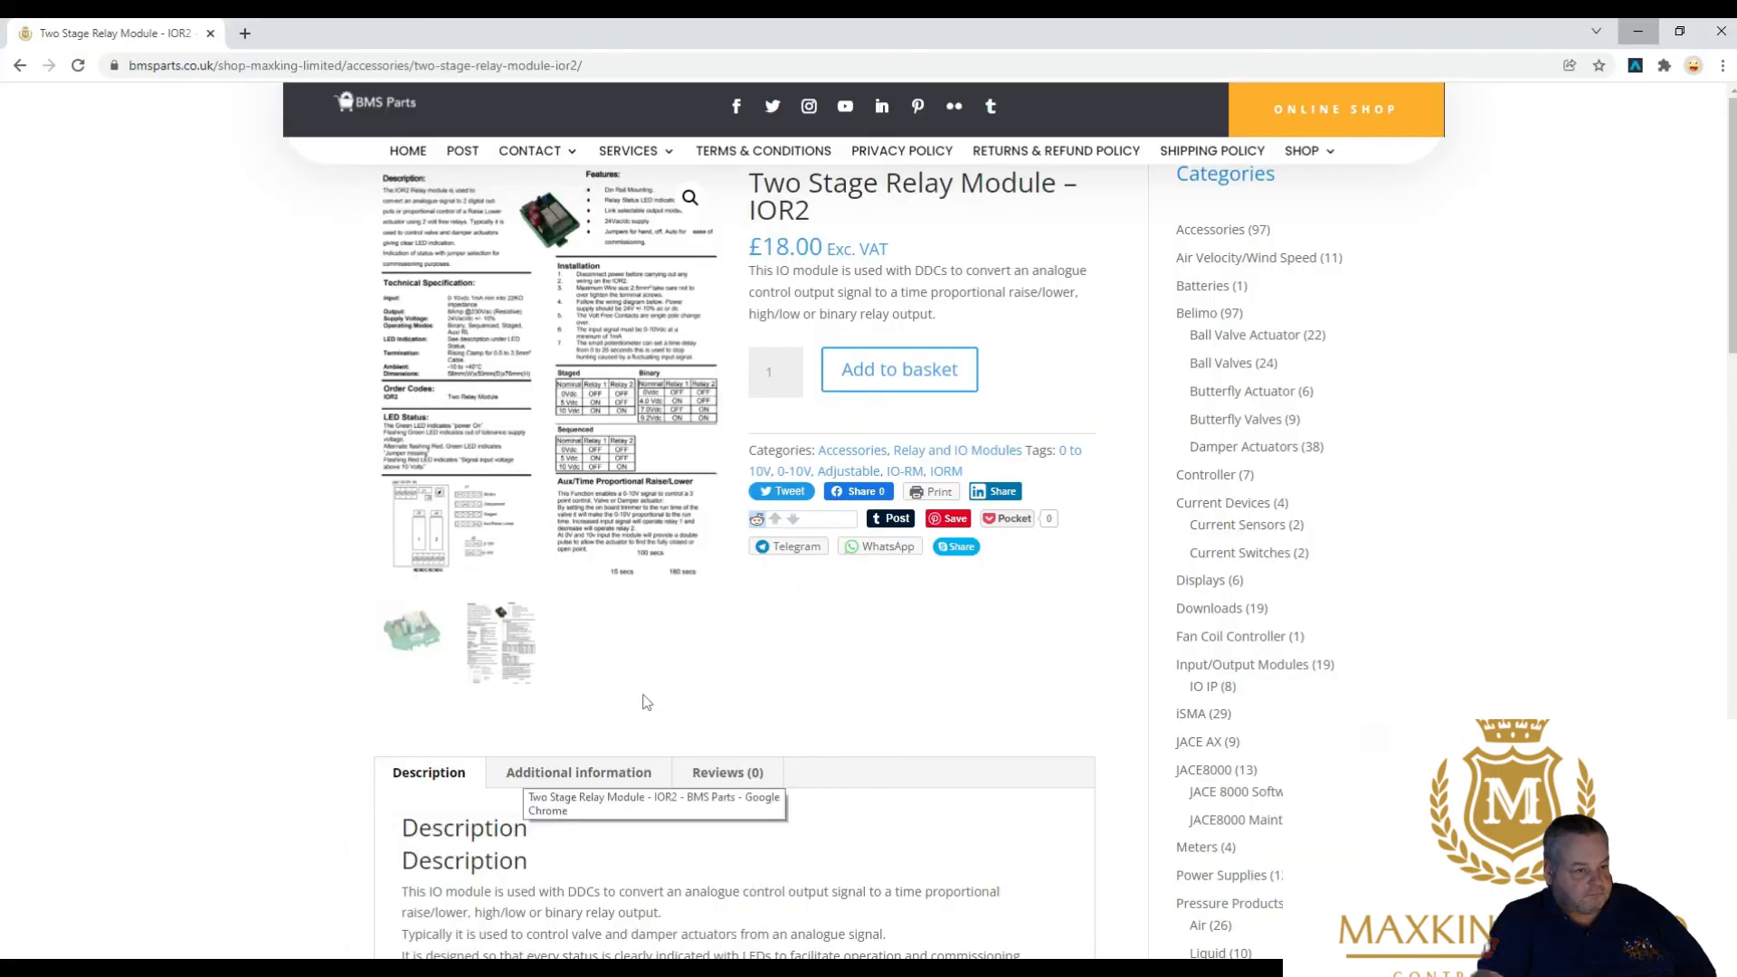